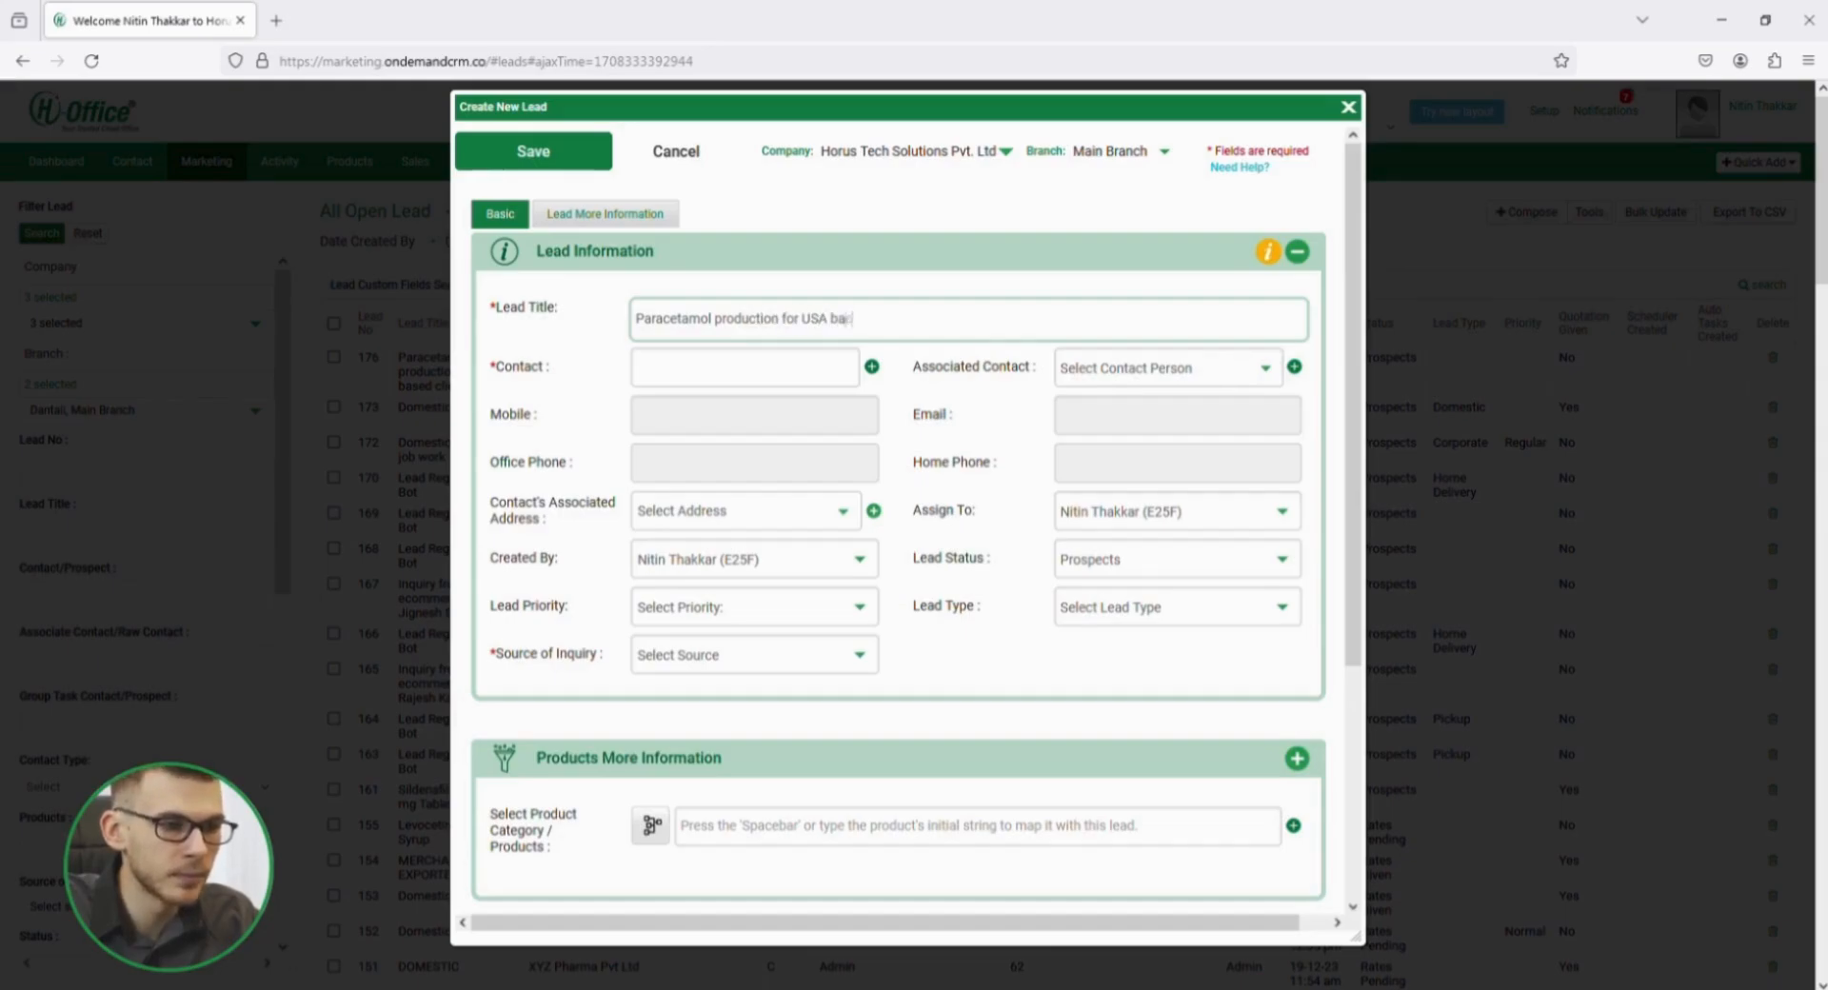
Set the lead's contact to Abc Pharma Pvt Ltd. and its source of inquiry to Your Company Website.
{"action": "left_click", "coordinate": [874, 370]}
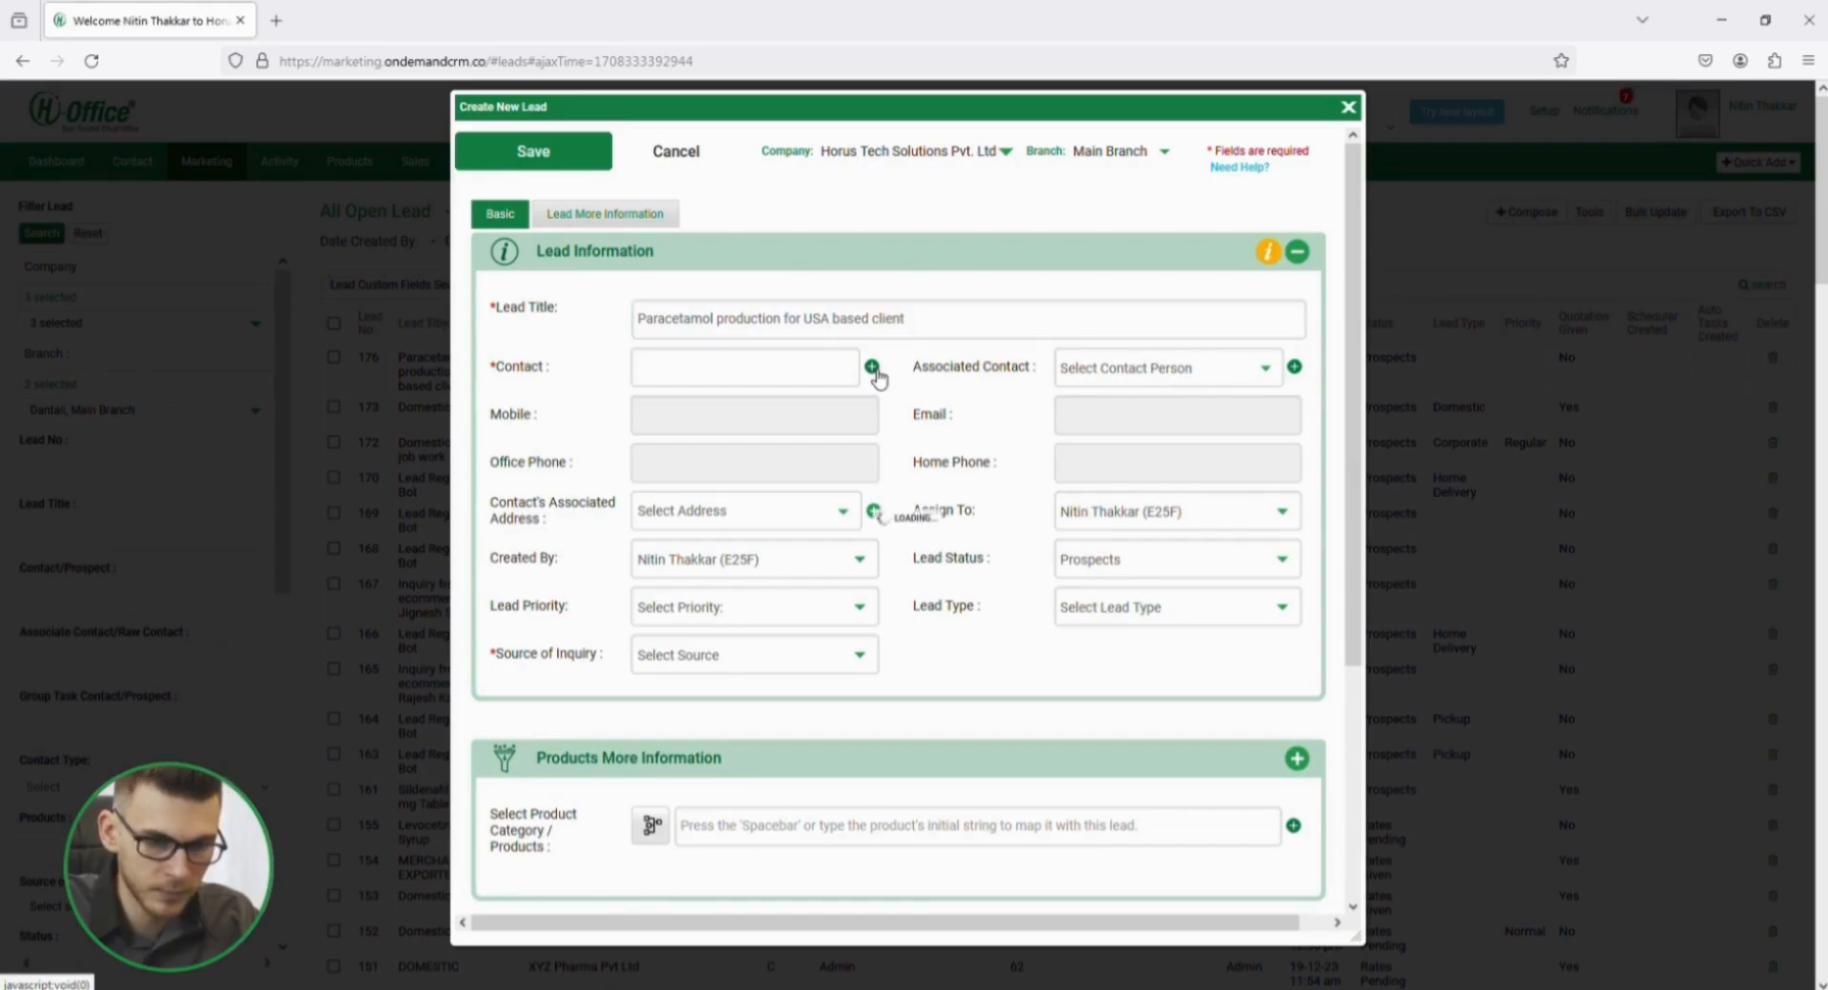
{"action": "left_click", "coordinate": [1349, 107]}
{"action": "left_click", "coordinate": [767, 373]}
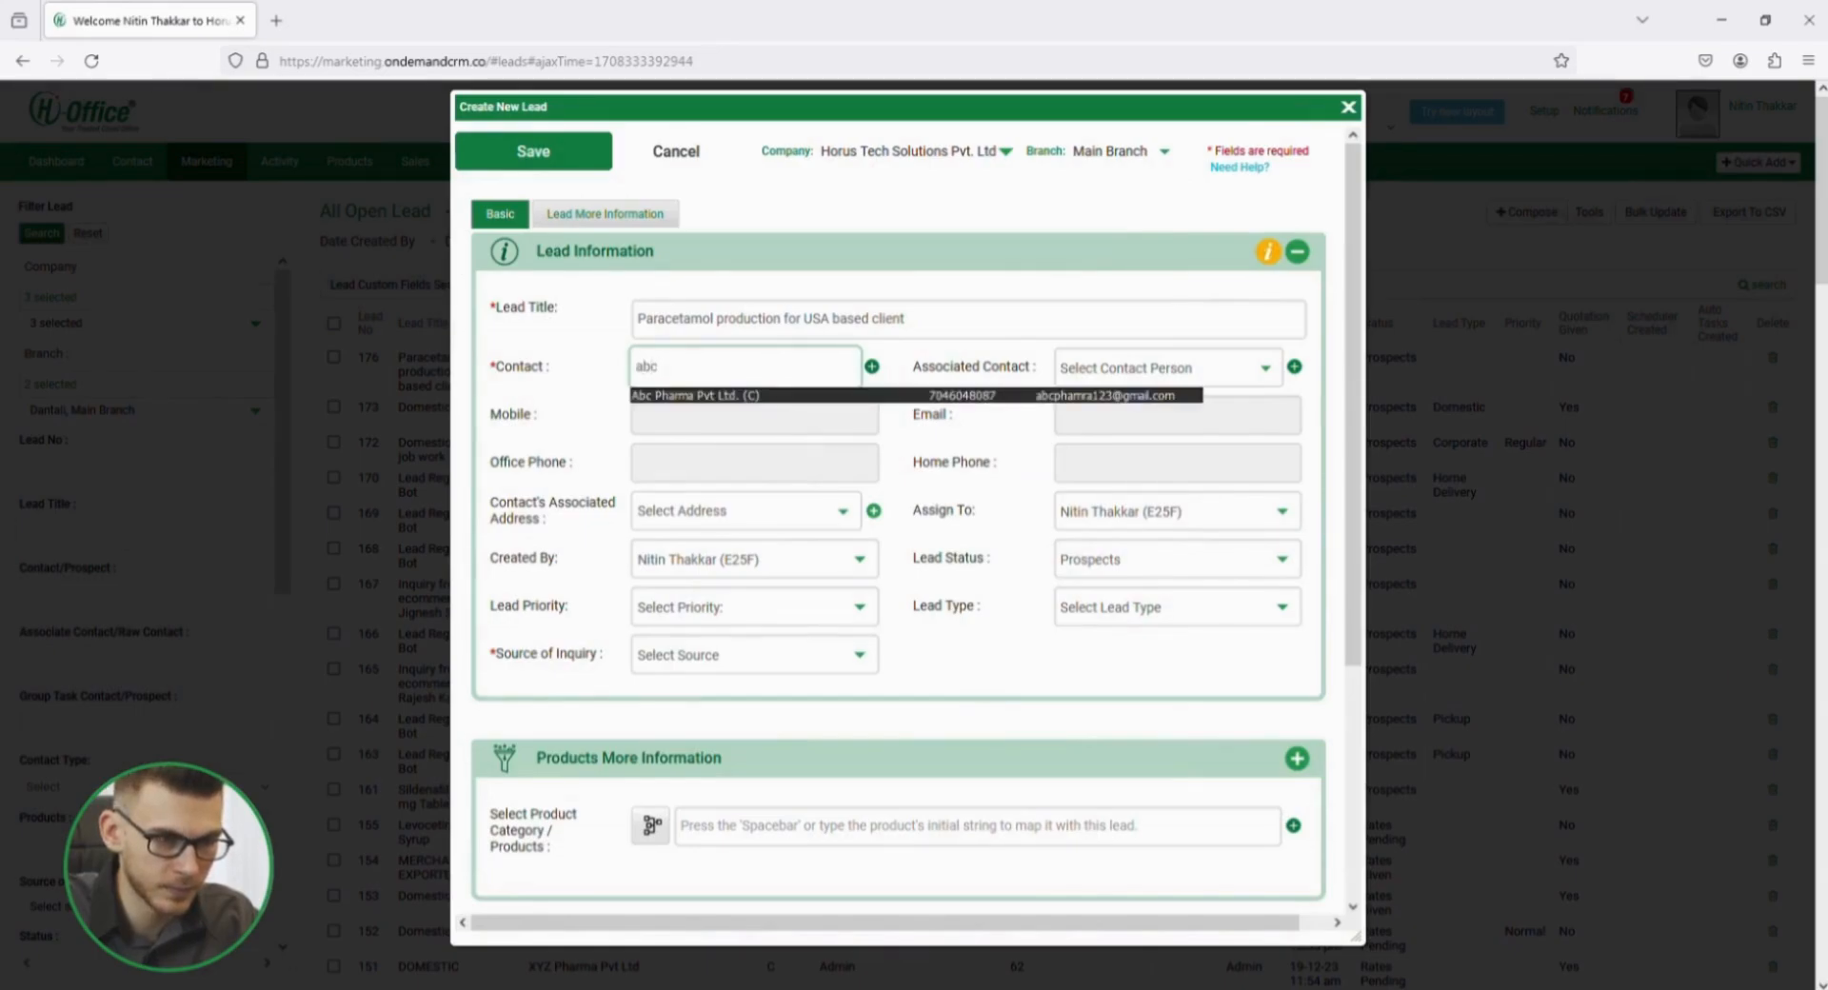
{"action": "left_click", "coordinate": [780, 396]}
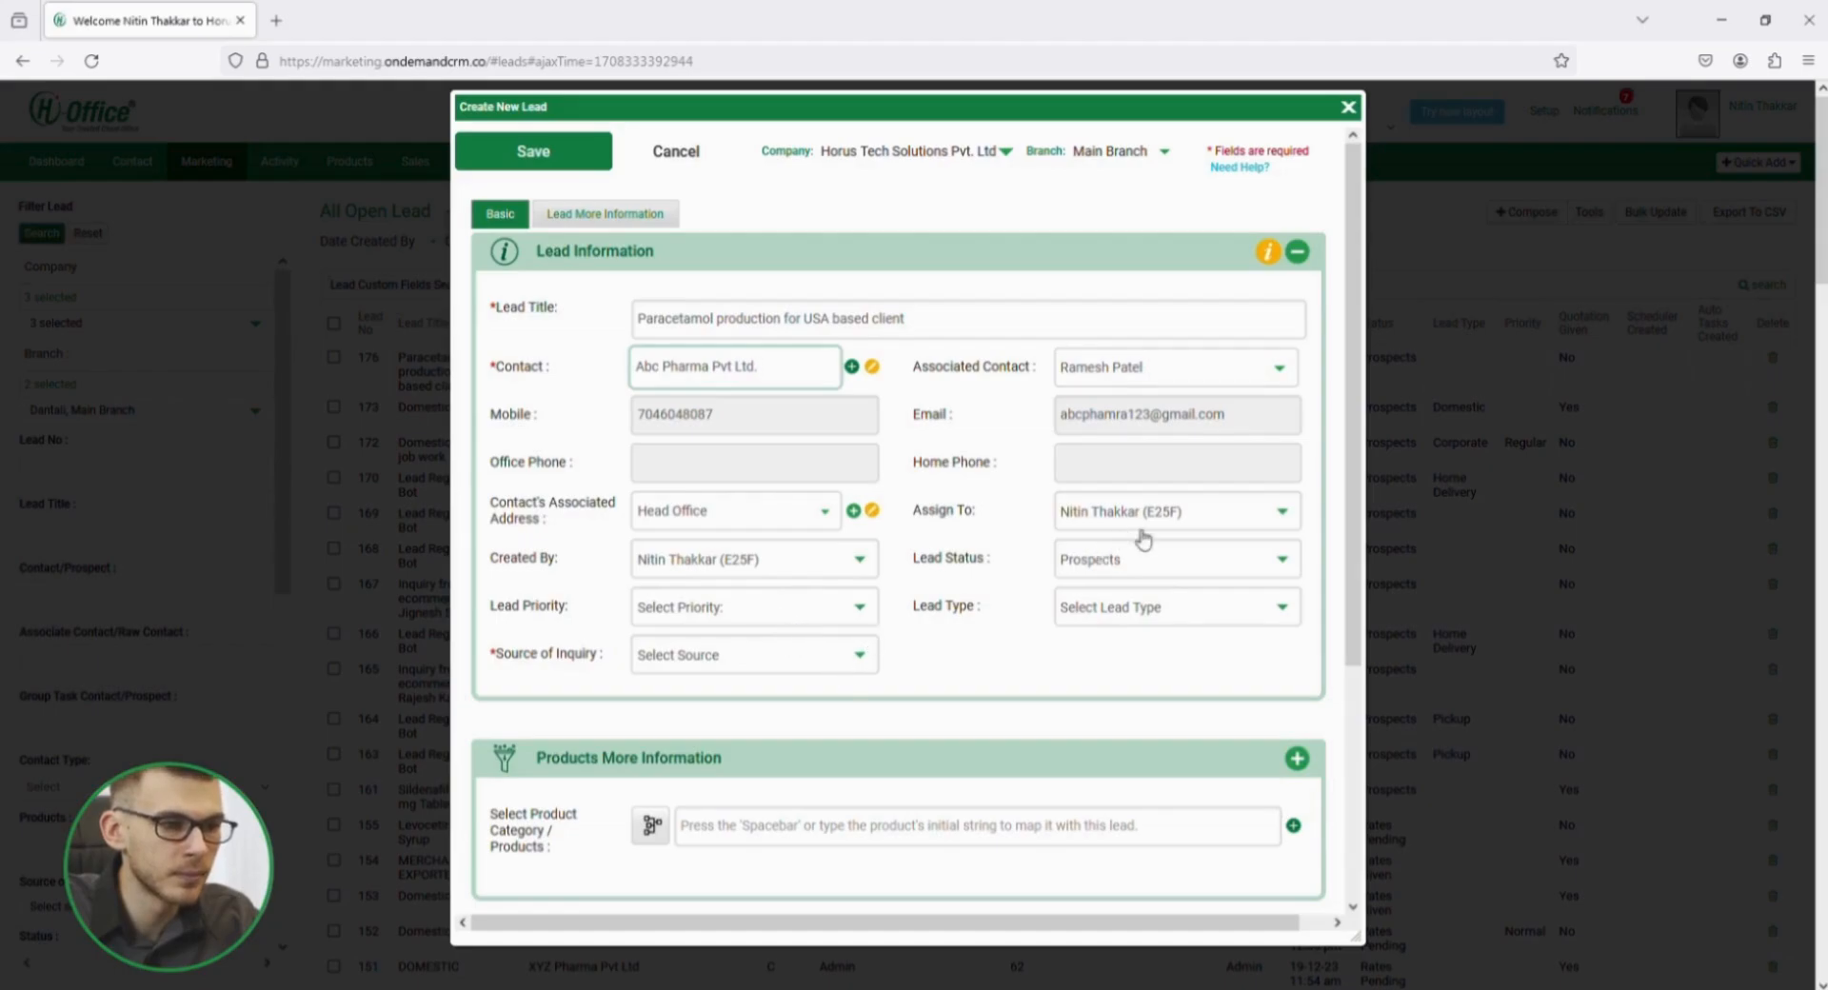
{"action": "left_click", "coordinate": [829, 659]}
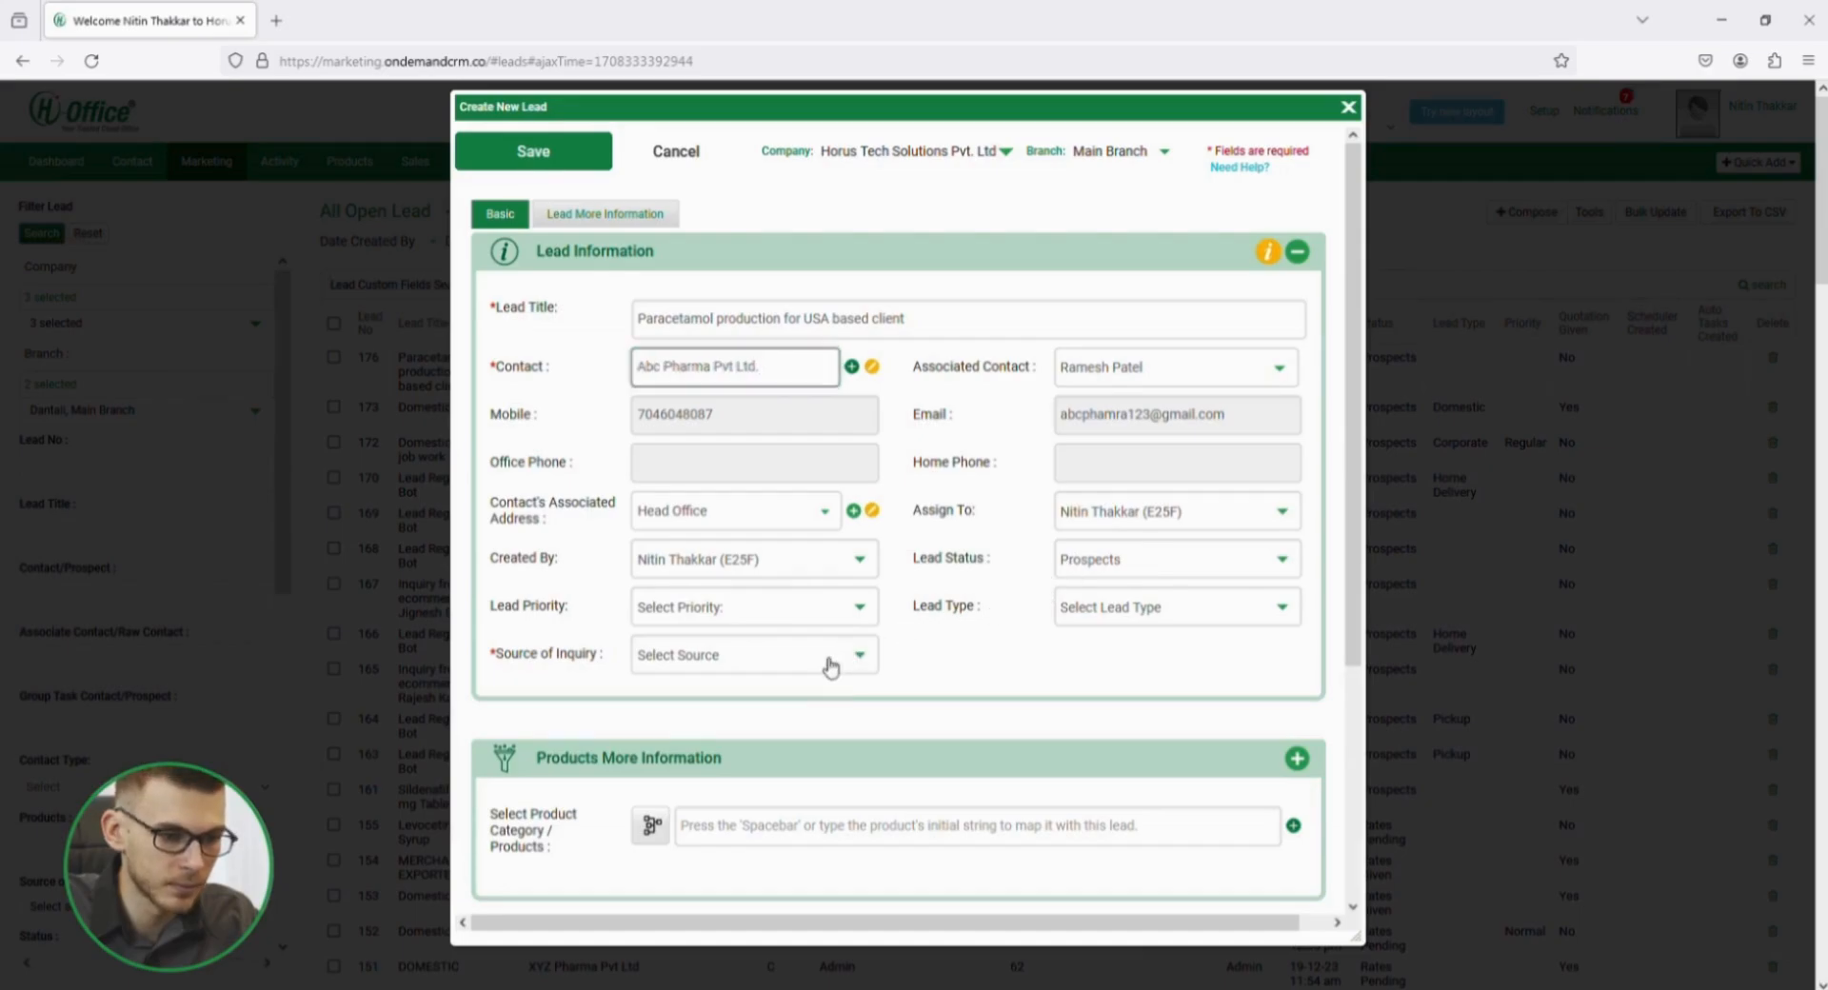
{"action": "left_click", "coordinate": [778, 625]}
Add product Tab30 (Paracetamol 250 mg syrup) to the lead with a quantity of 3000.
{"action": "scroll", "coordinate": [976, 684], "scroll_direction": "down", "scroll_amount": 2}
{"action": "left_click", "coordinate": [779, 673]}
{"action": "type", "text": "tab30"}
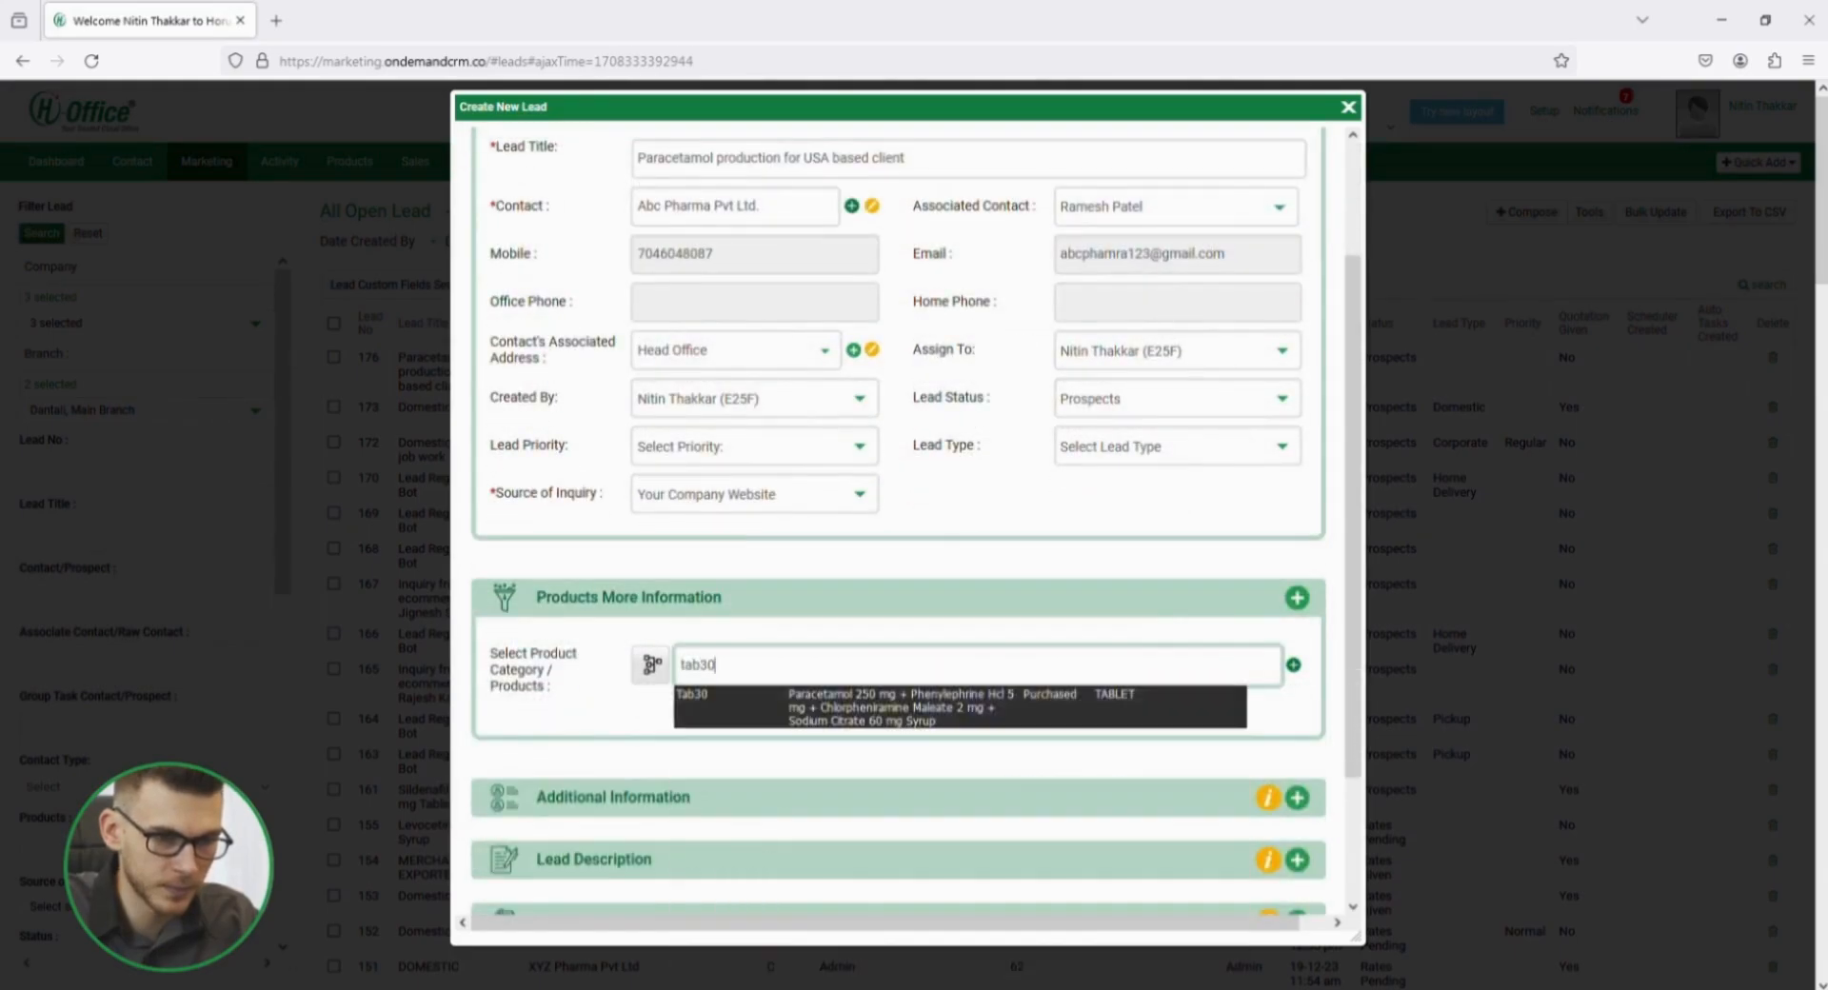
{"action": "left_click", "coordinate": [828, 708]}
{"action": "left_click", "coordinate": [988, 783]}
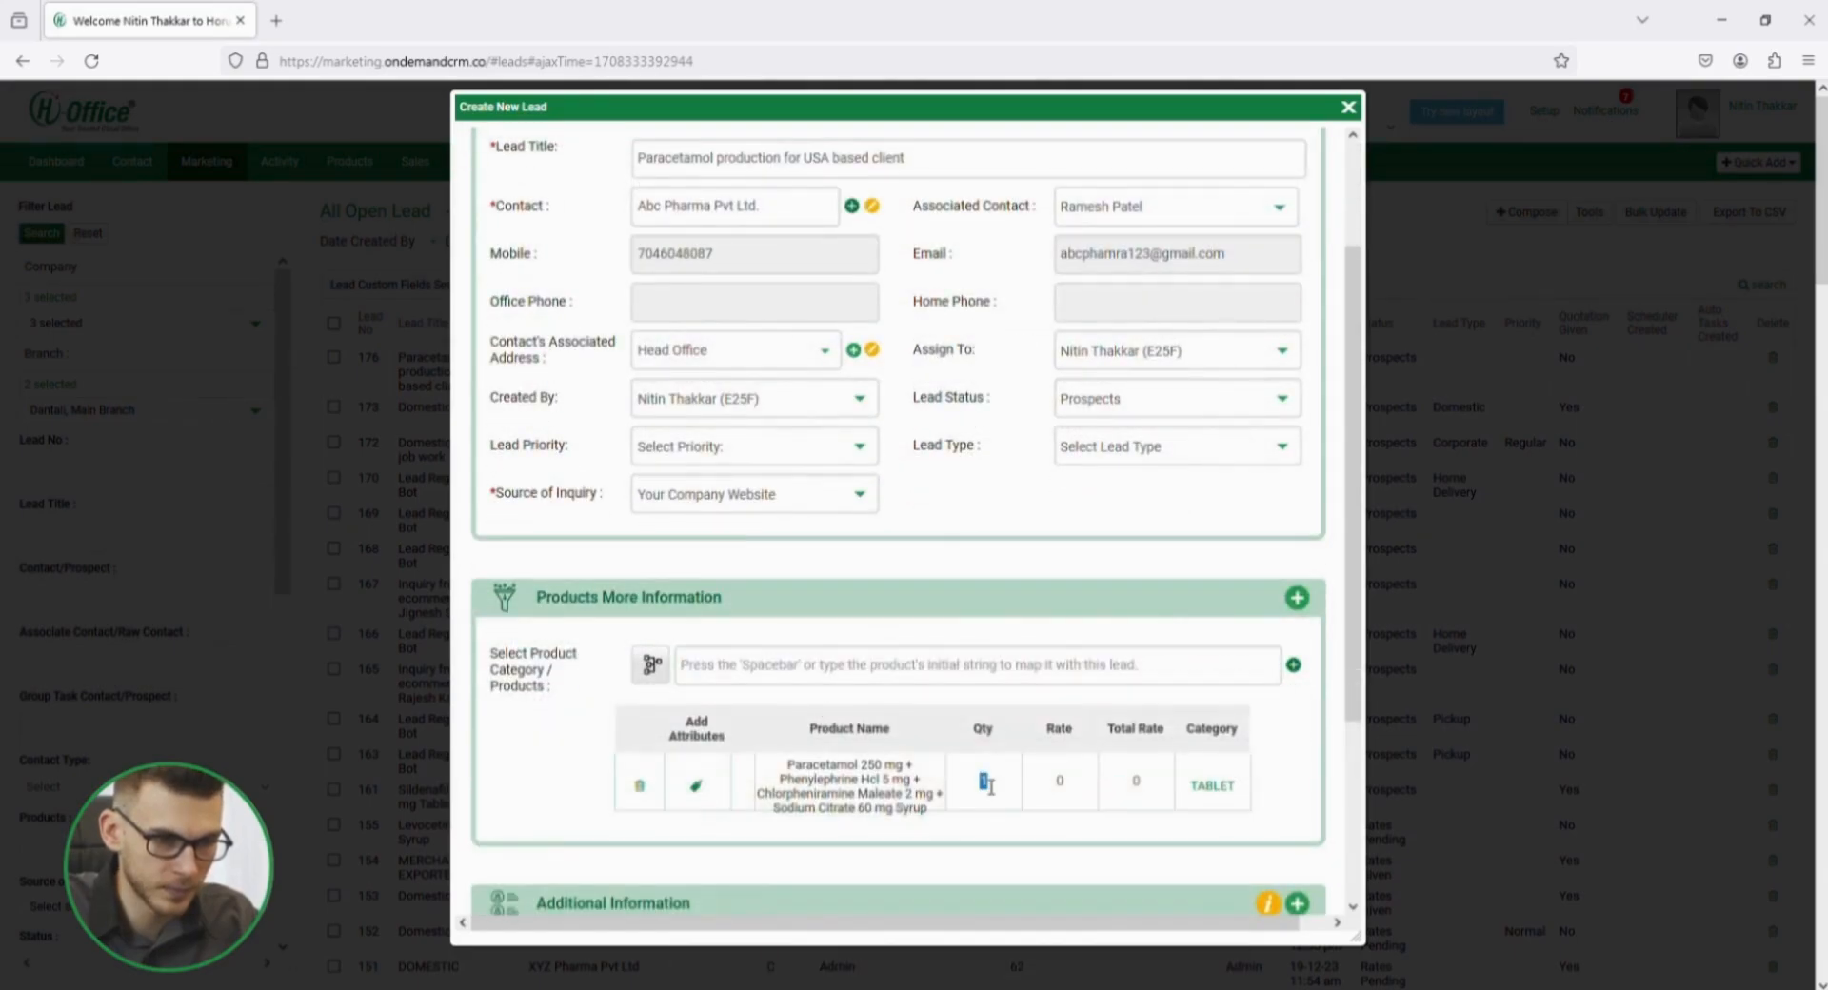
Add product Tab26 (Paracetamol 500 mg tablet) to the lead with a quantity of 10000.
{"action": "left_click", "coordinate": [774, 667]}
{"action": "type", "text": "tab34"}
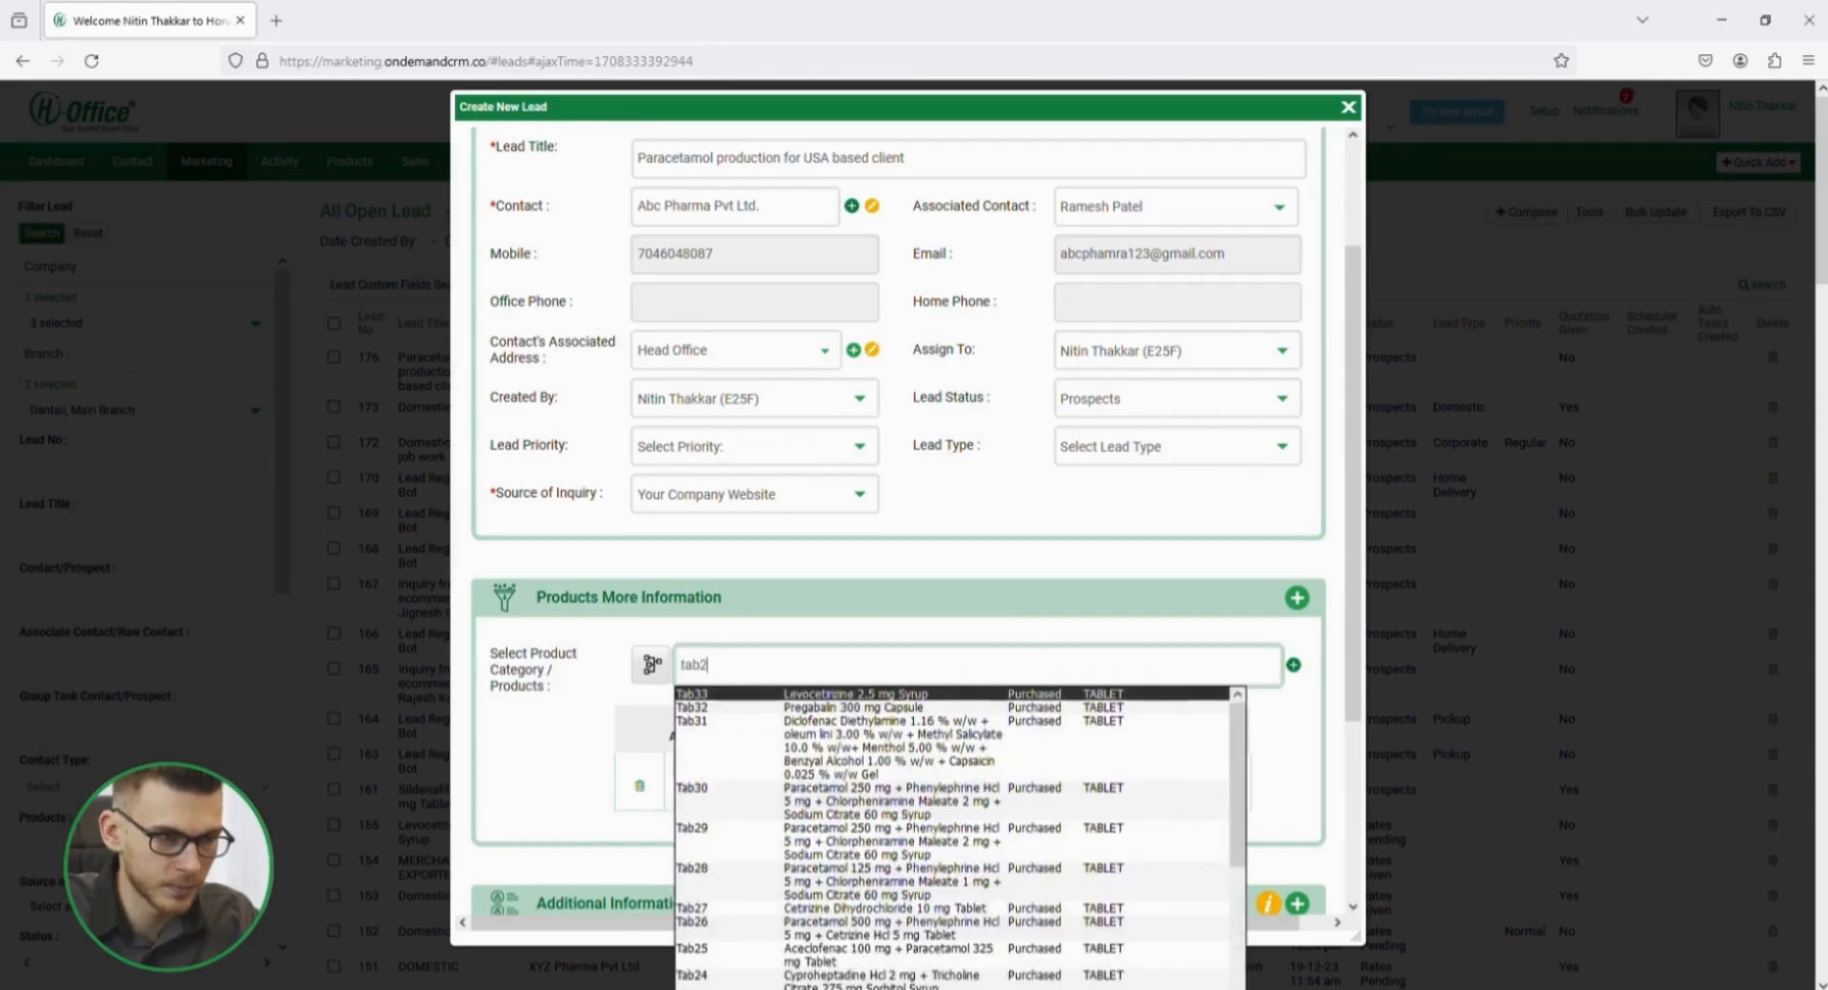
{"action": "key", "text": "Return"}
{"action": "left_click", "coordinate": [993, 847]}
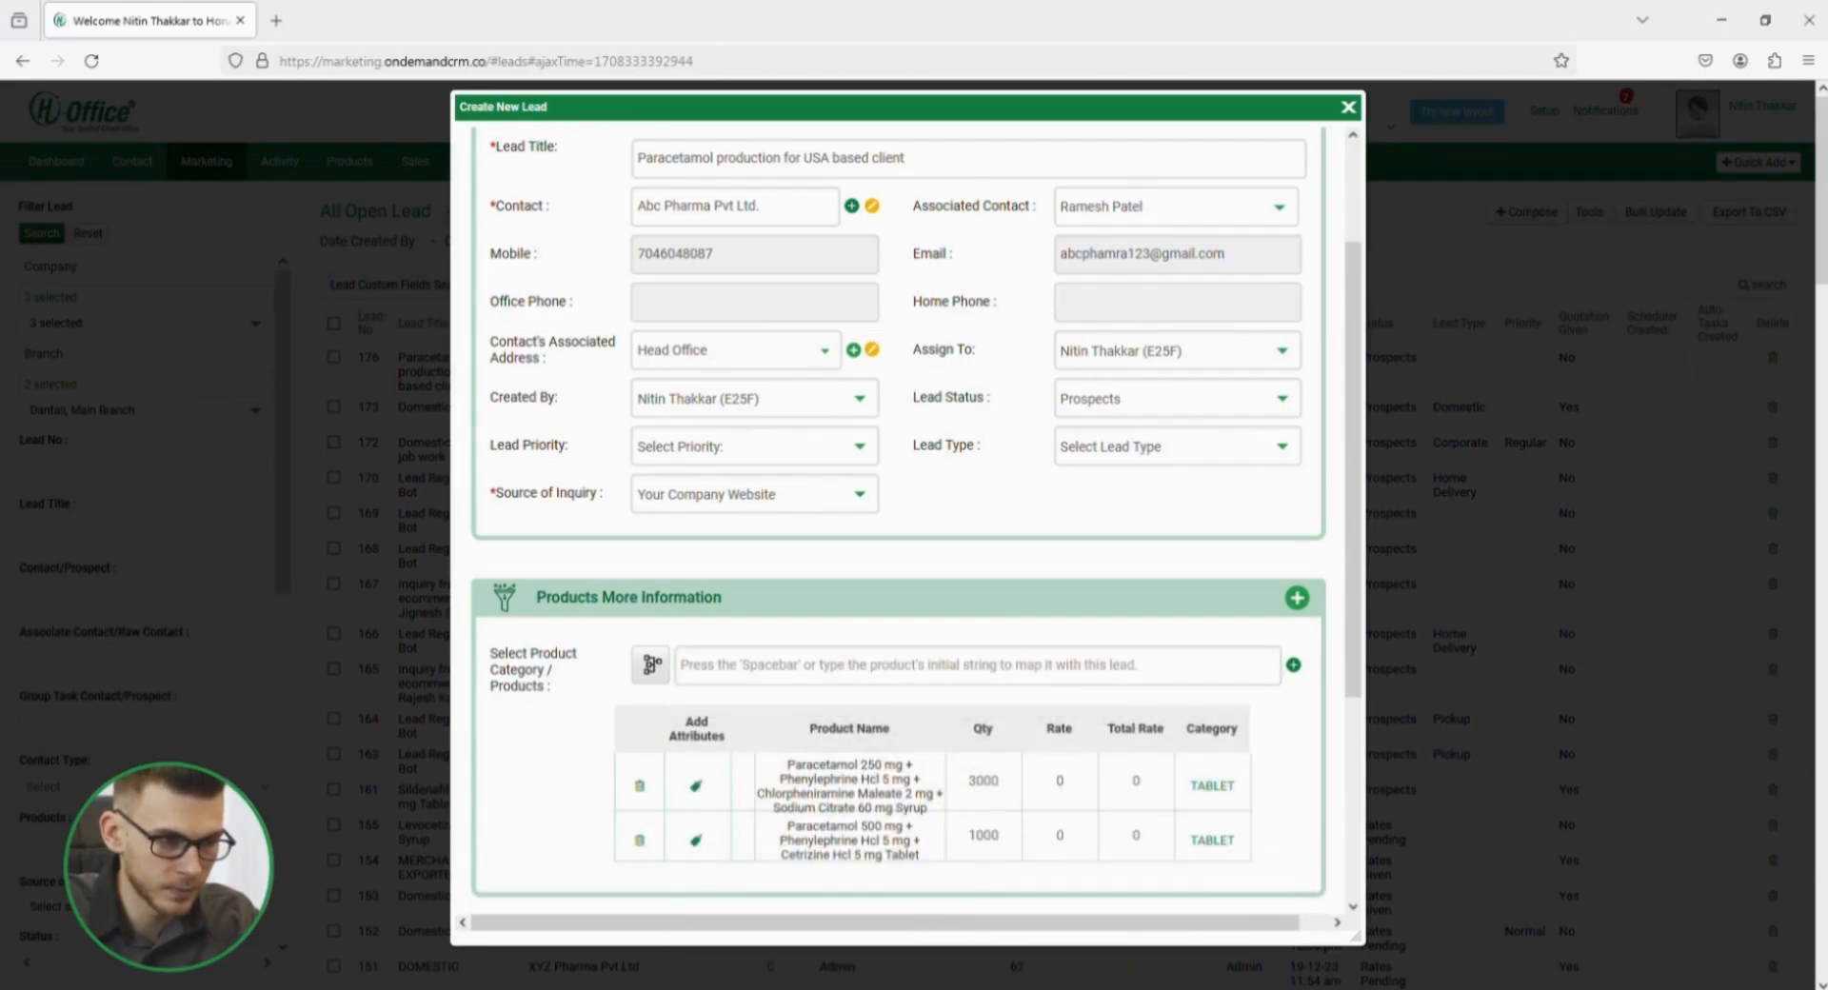
Add product Tab28 (Paracetamol 125 mg syrup) to the lead with a quantity of 5000.
{"action": "left_click", "coordinate": [829, 676]}
{"action": "type", "text": "tab36"}
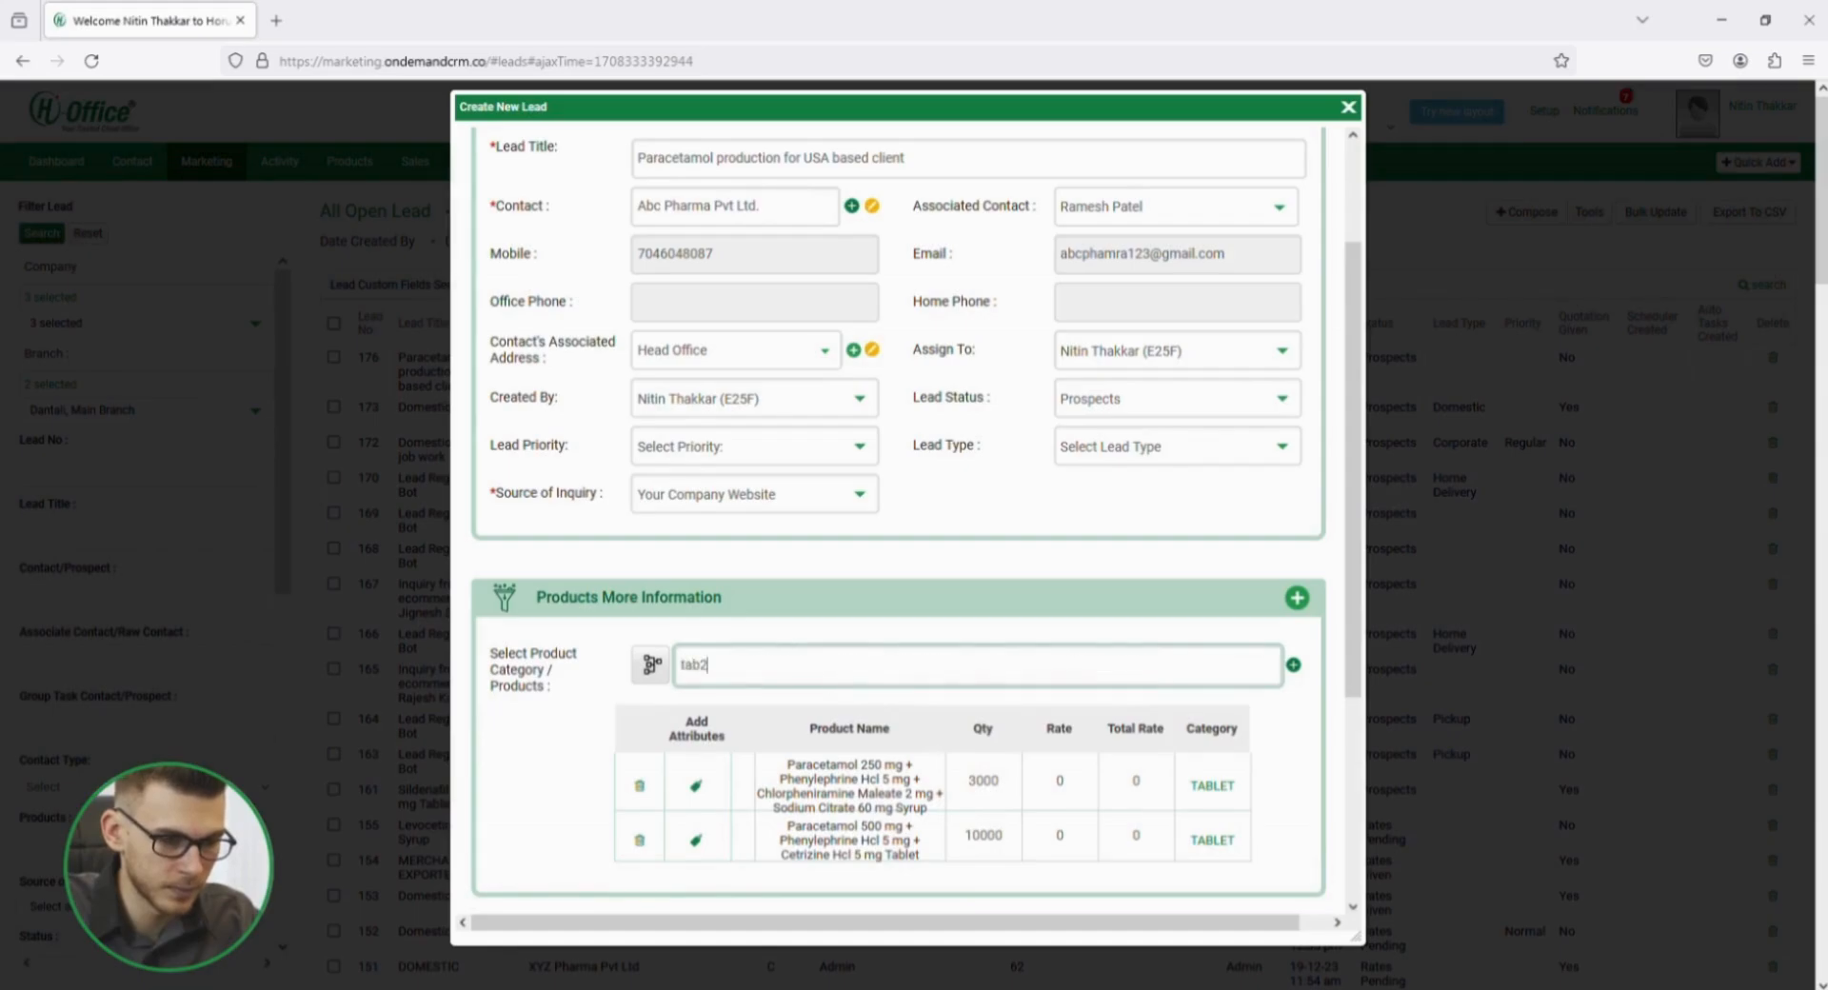
{"action": "key", "text": "Return"}
{"action": "double_click", "coordinate": [1006, 893]}
{"action": "type", "text": "5000"}
Look through the lead form's Additional Information, Lead Description and Attachments sections.
{"action": "scroll", "coordinate": [604, 652], "scroll_direction": "down", "scroll_amount": 4}
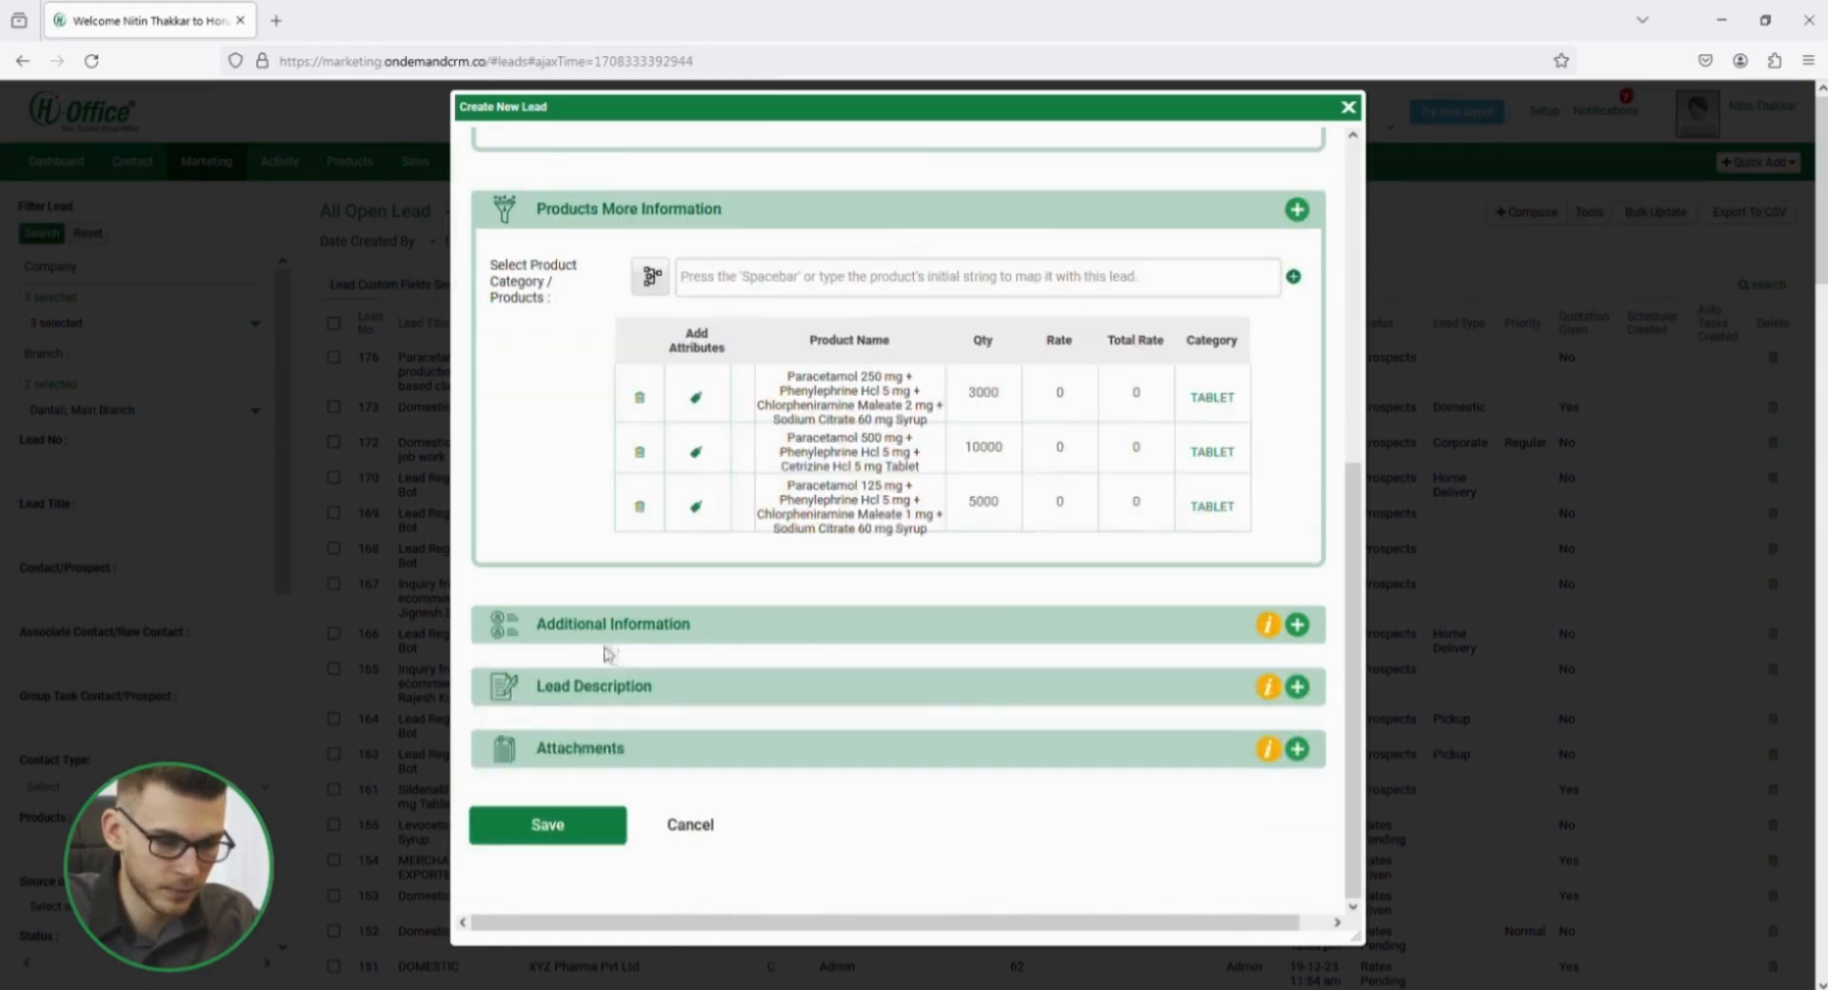
{"action": "left_click", "coordinate": [606, 629]}
{"action": "scroll", "coordinate": [619, 662], "scroll_direction": "down", "scroll_amount": 3}
{"action": "left_click", "coordinate": [614, 386]}
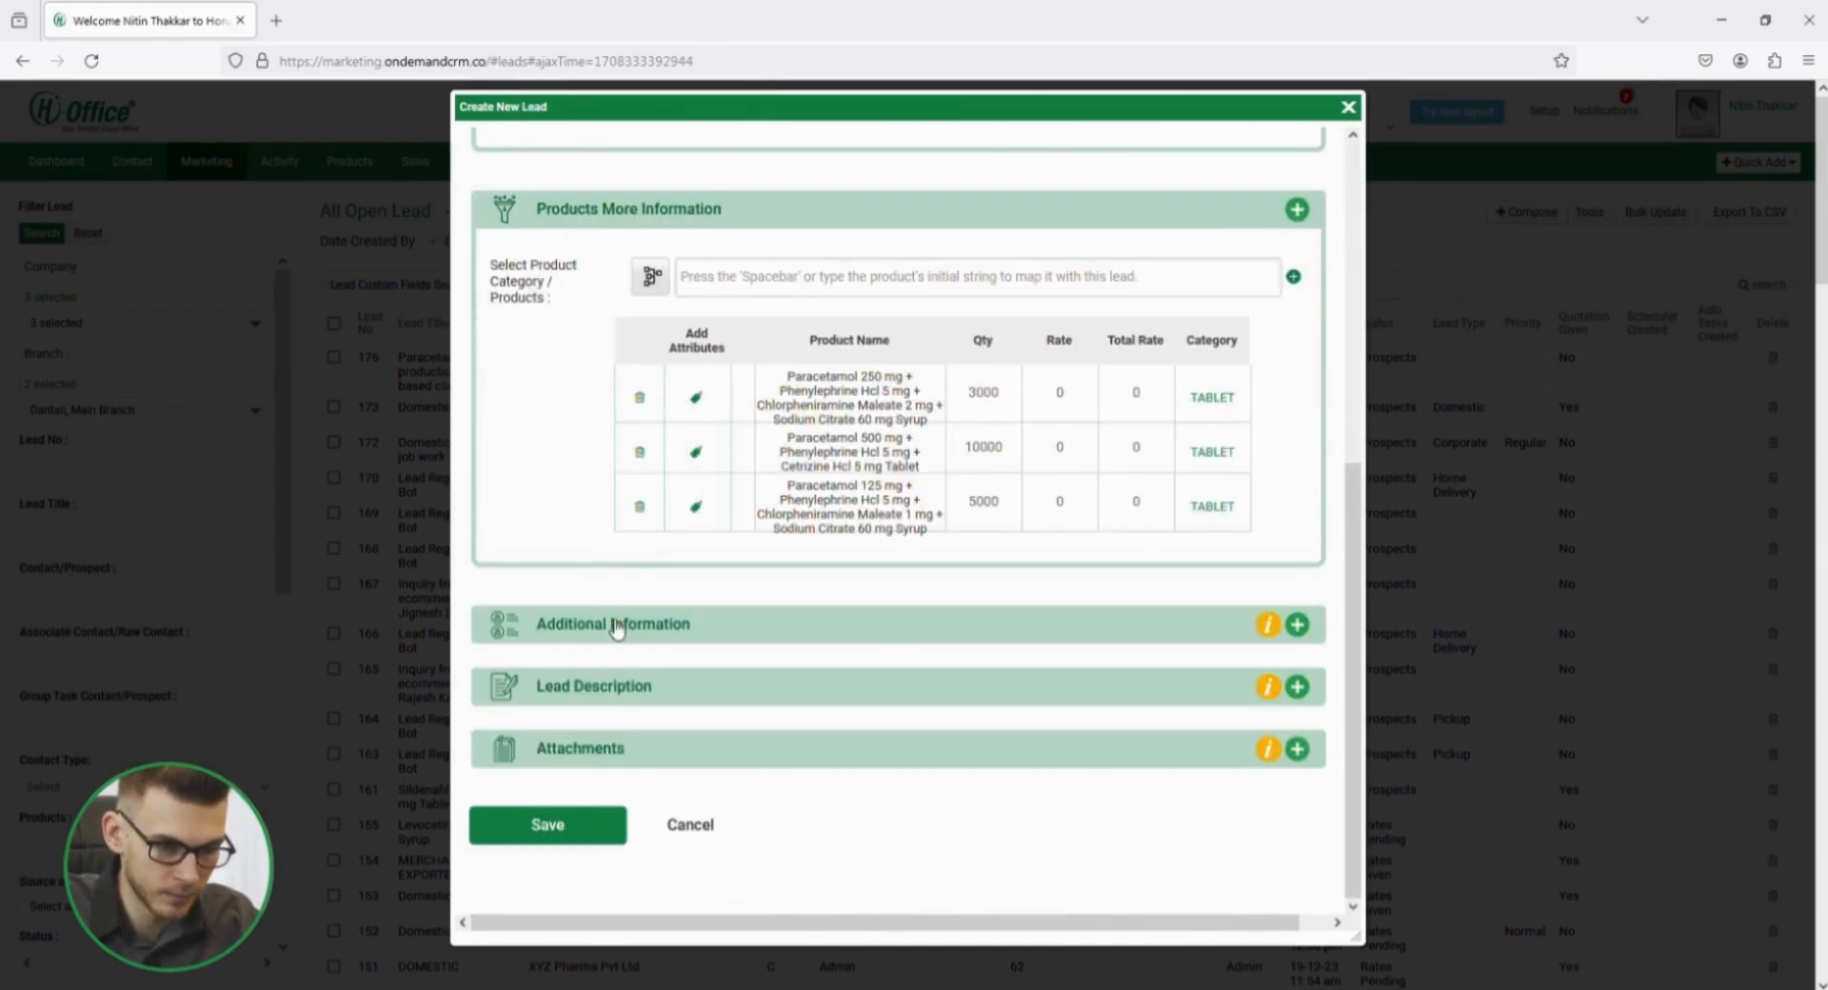
{"action": "left_click", "coordinate": [617, 693]}
{"action": "scroll", "coordinate": [618, 695], "scroll_direction": "down", "scroll_amount": 3}
{"action": "left_click", "coordinate": [606, 533]}
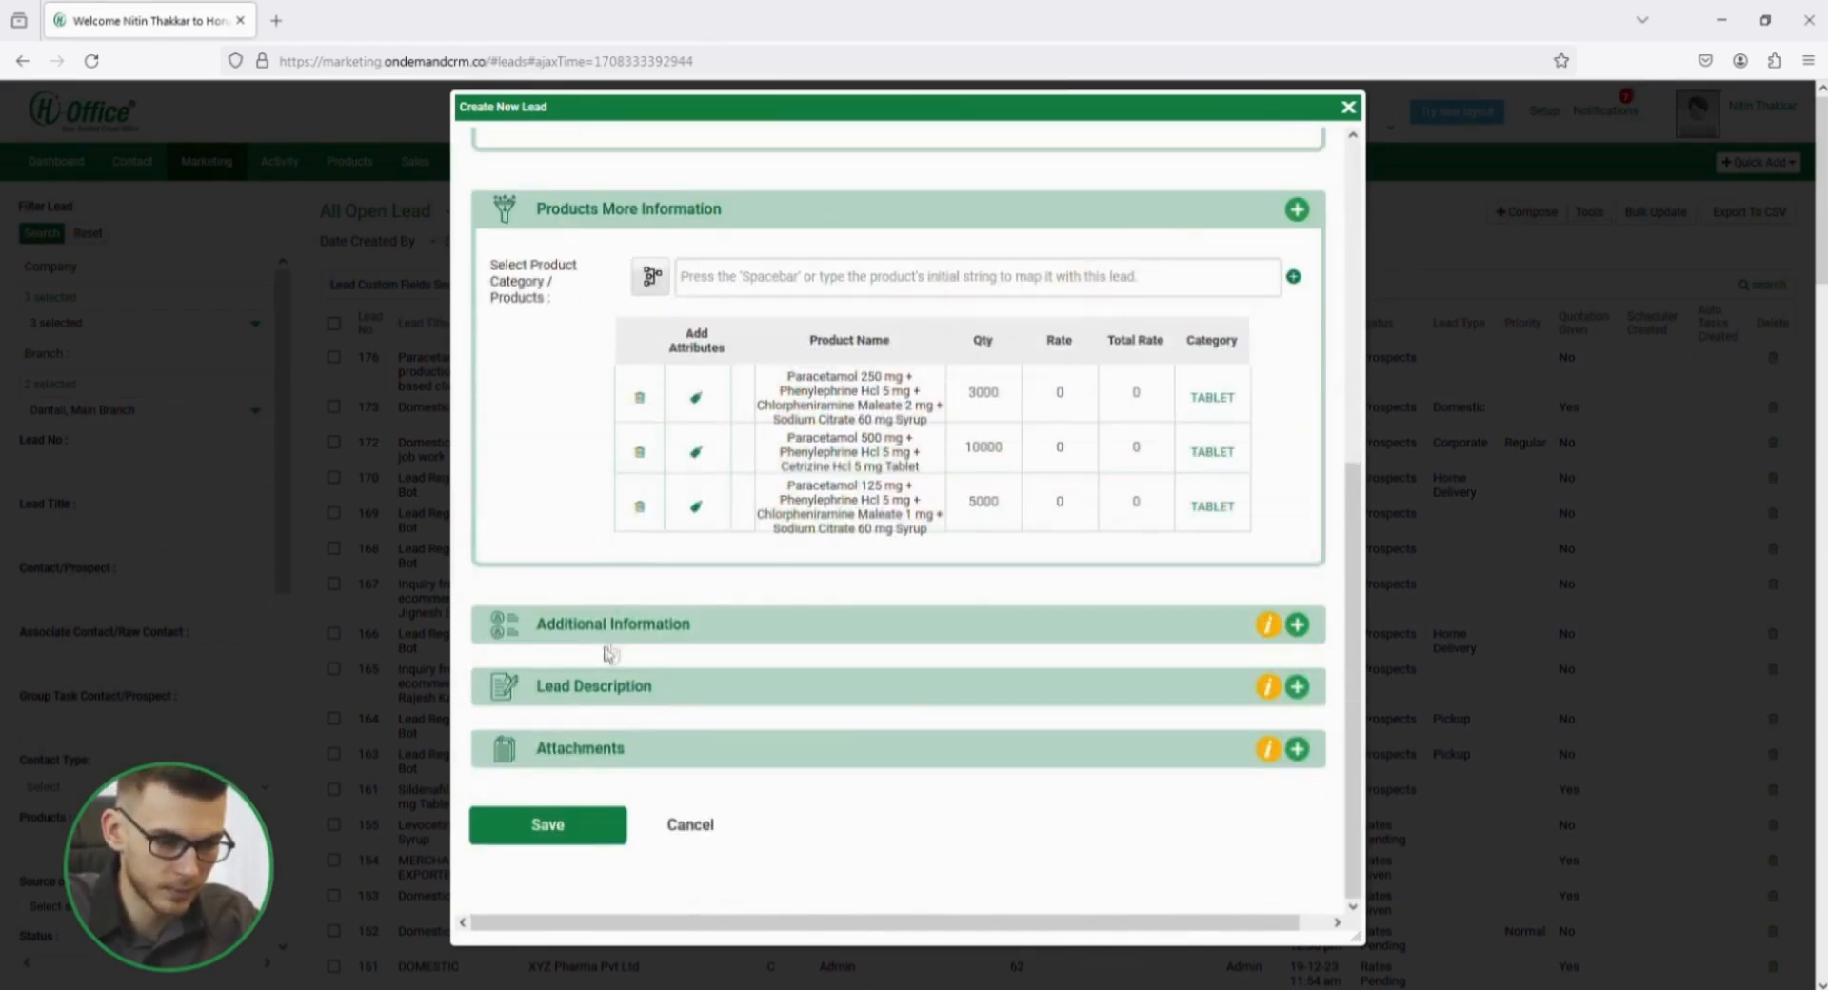
{"action": "left_click", "coordinate": [624, 753]}
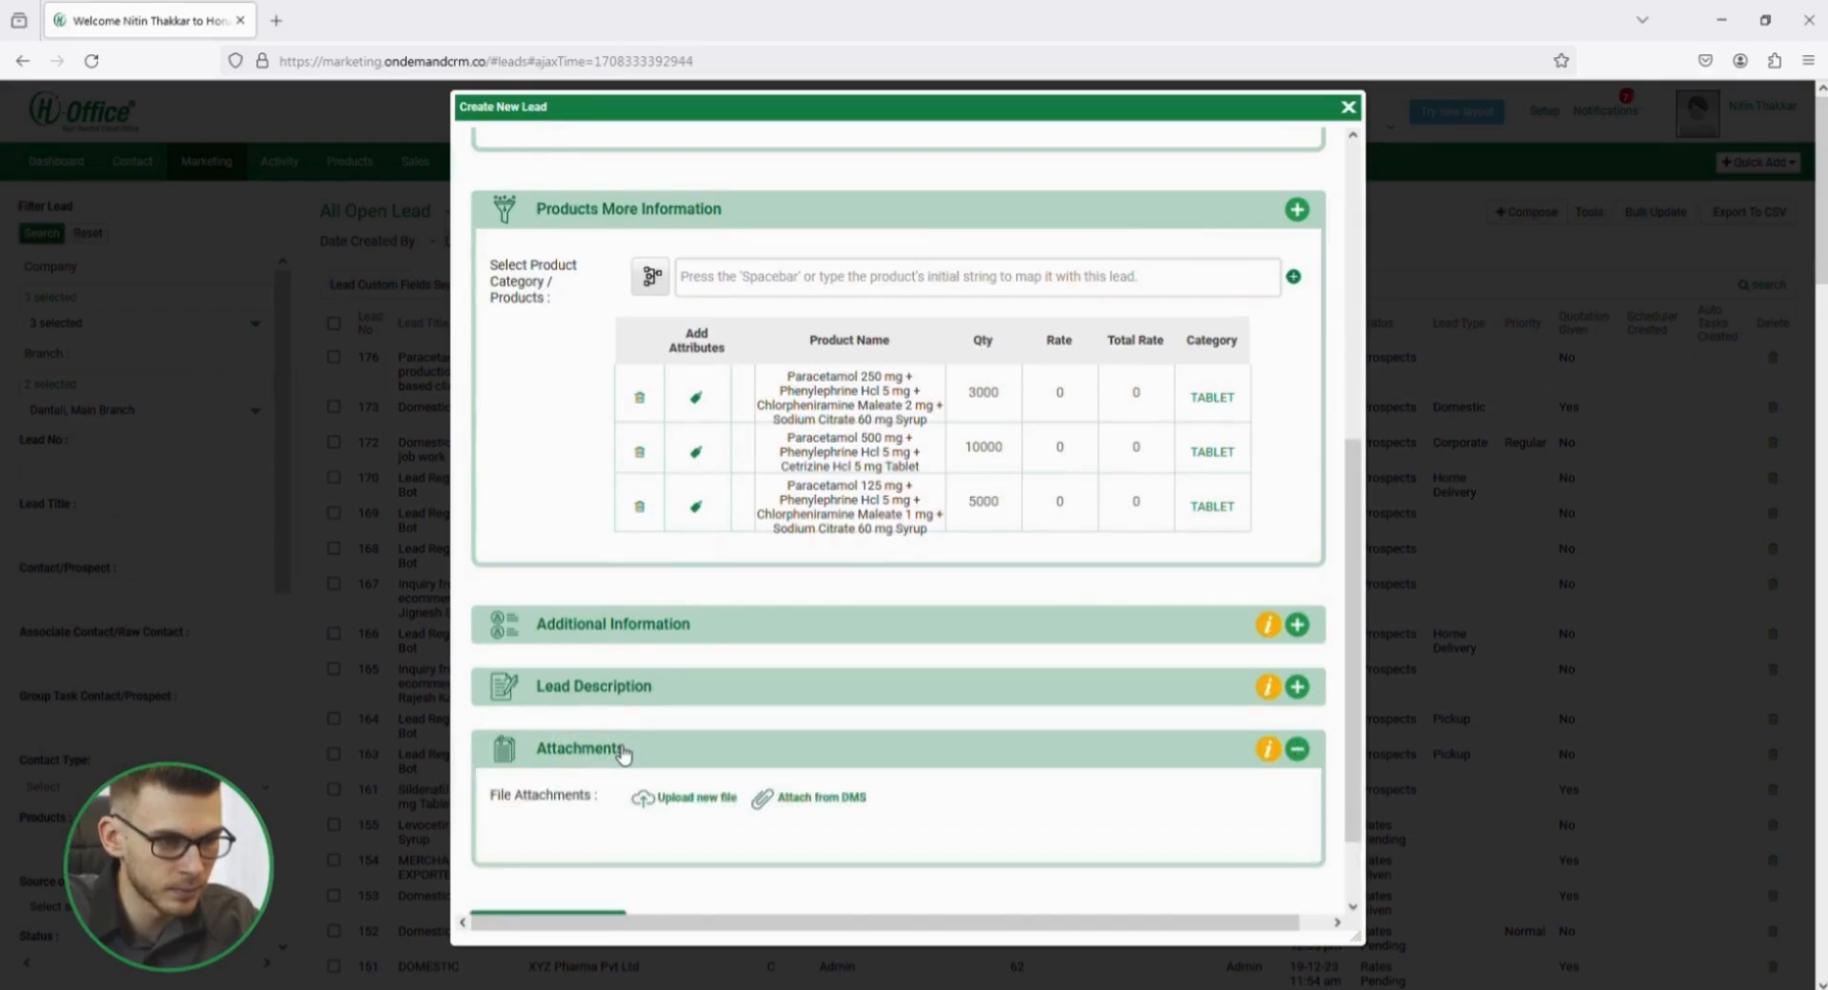
Save the new lead and open its details page from the open leads list.
{"action": "scroll", "coordinate": [623, 754], "scroll_direction": "down", "scroll_amount": 3}
{"action": "left_click", "coordinate": [542, 851]}
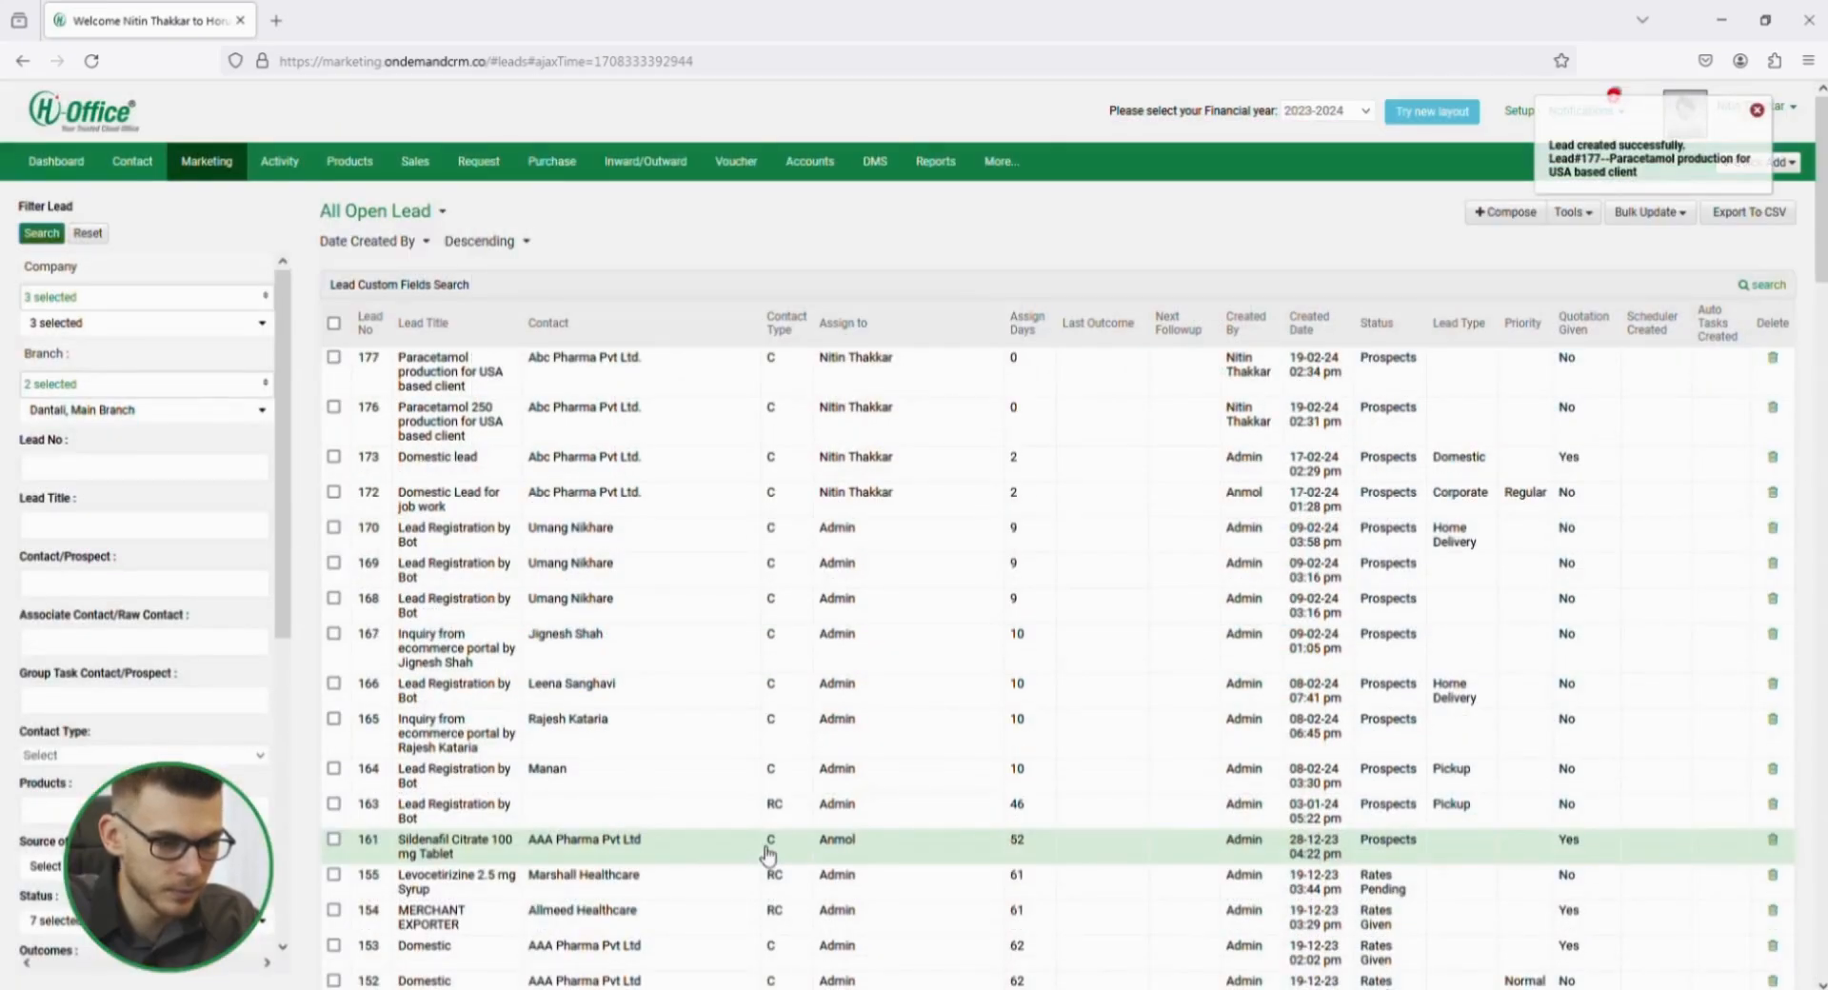
{"action": "left_click", "coordinate": [499, 374]}
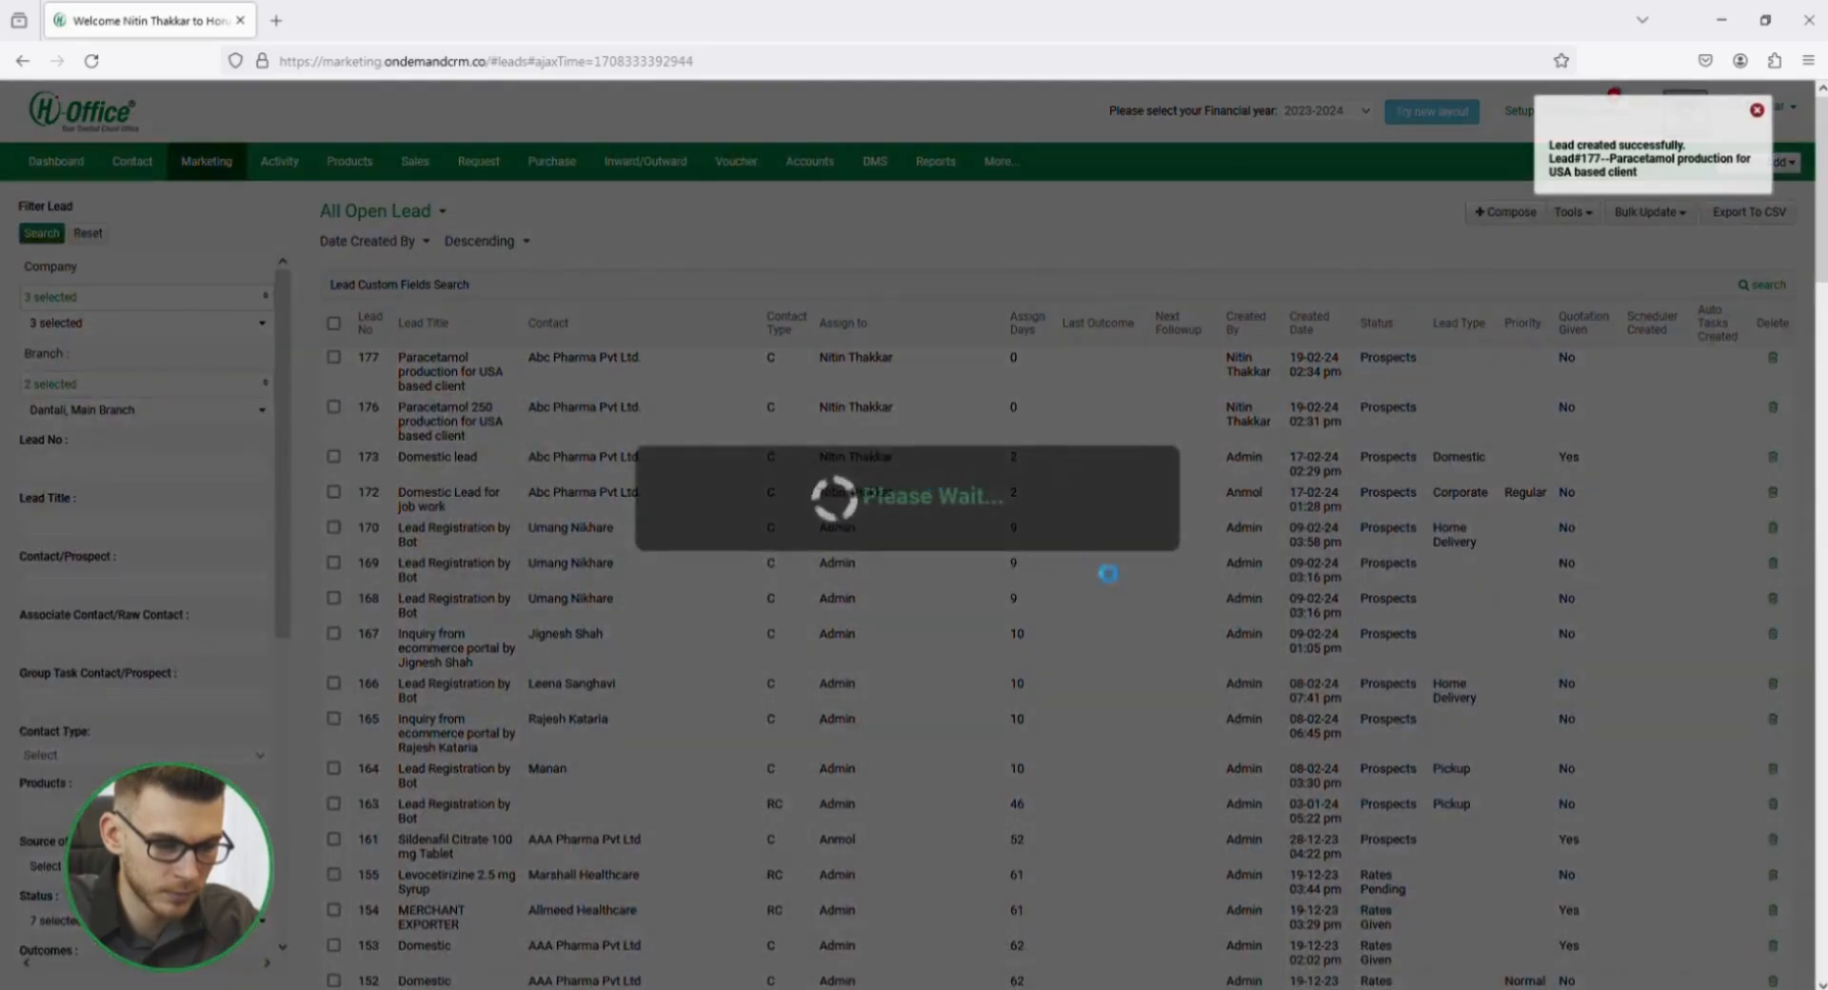
{"action": "scroll", "coordinate": [381, 650], "scroll_direction": "down", "scroll_amount": 5}
{"action": "scroll", "coordinate": [389, 624], "scroll_direction": "up", "scroll_amount": 5}
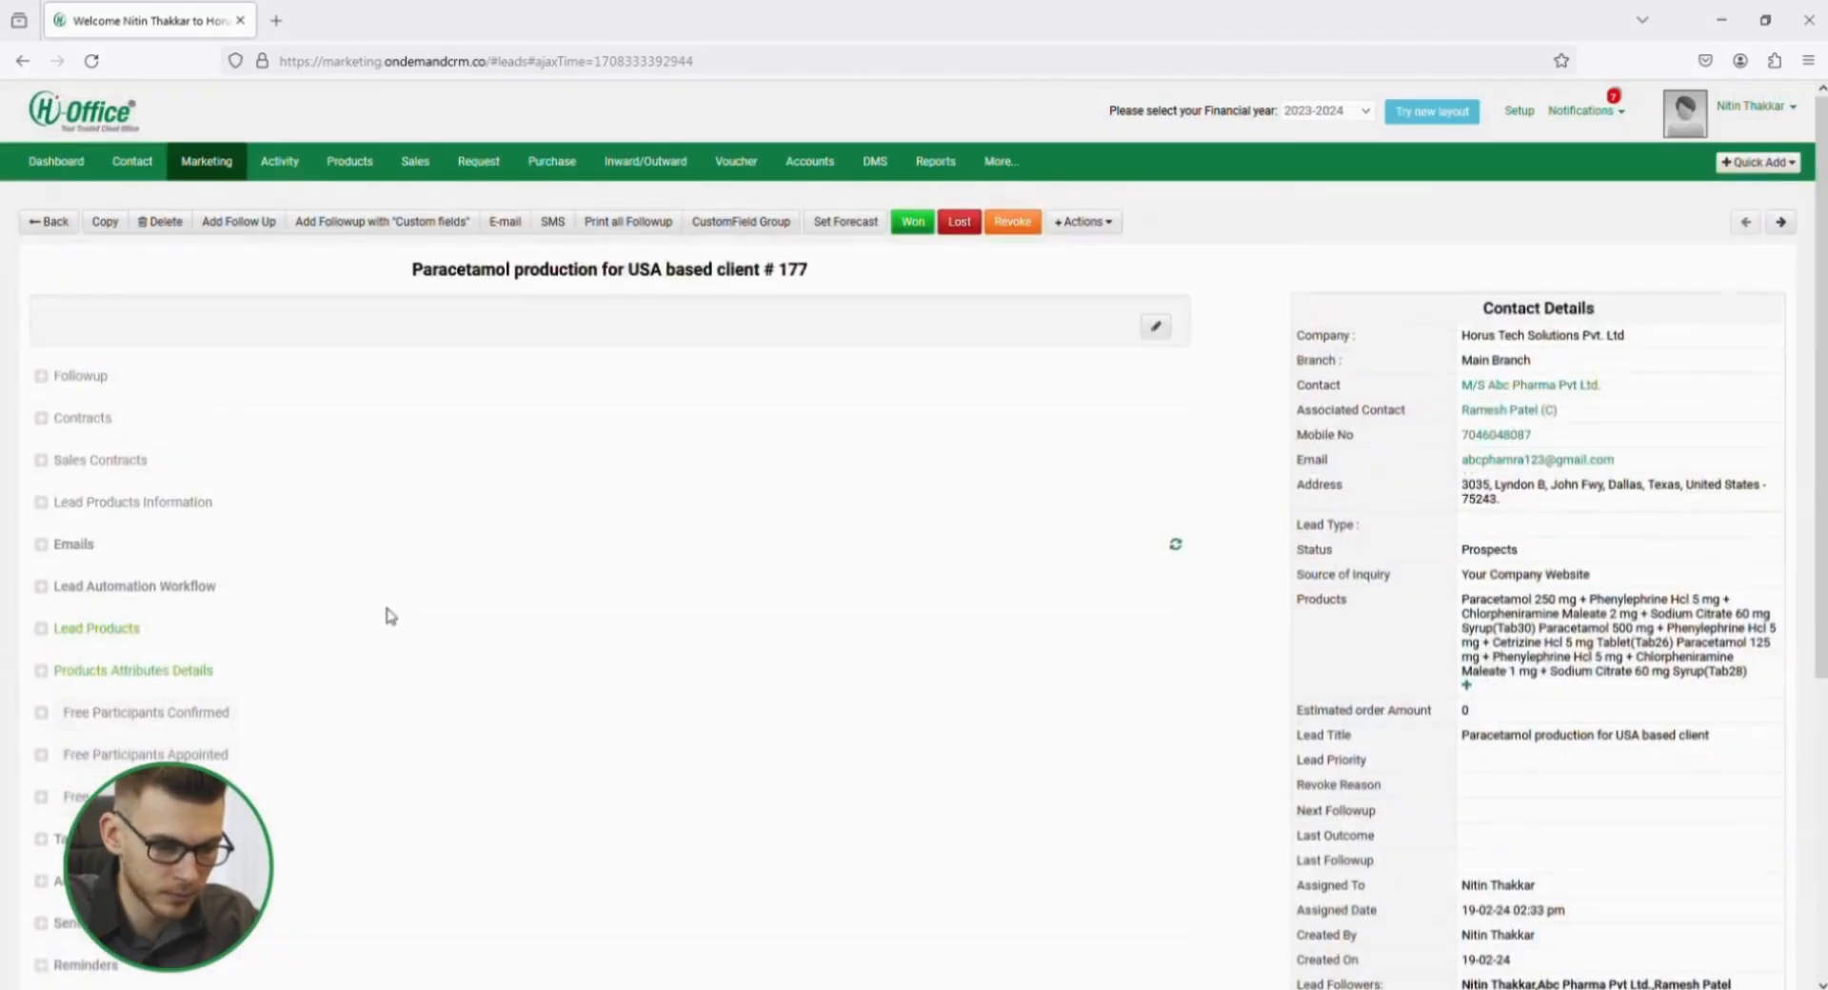
{"action": "scroll", "coordinate": [388, 616], "scroll_direction": "down", "scroll_amount": 5}
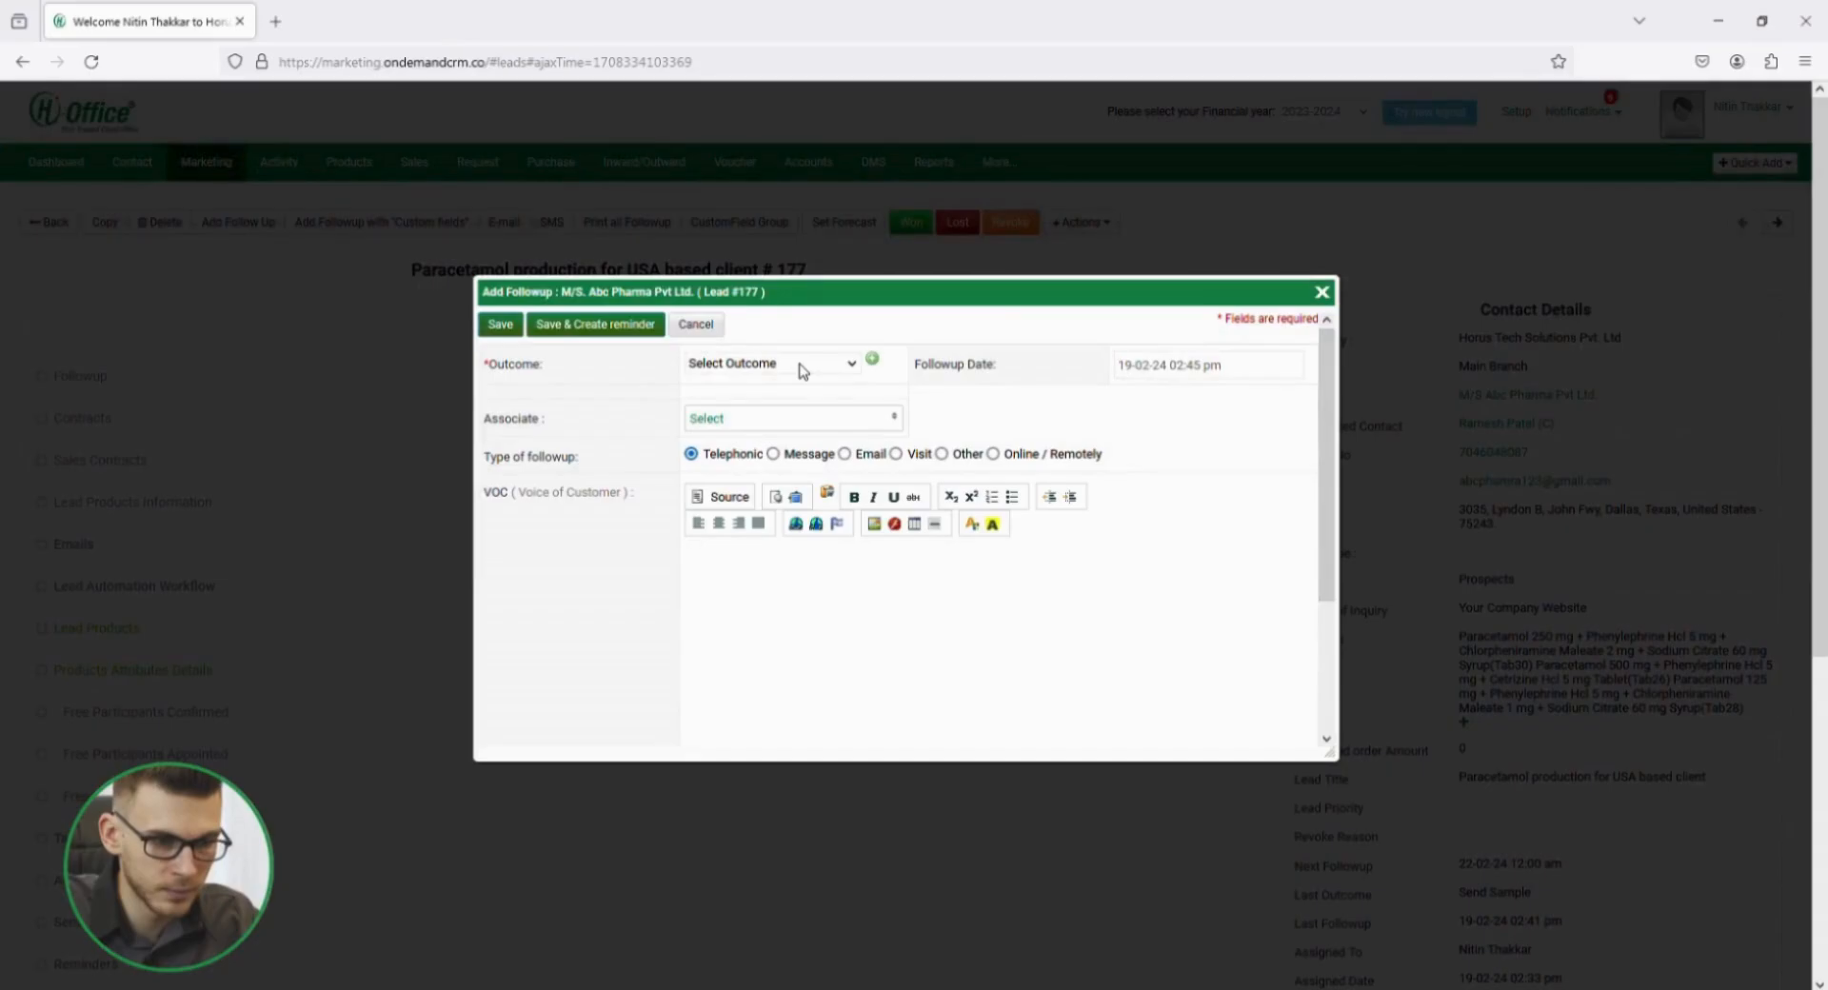
Set the follow-up's outcome to 14. Price Request and select the client's contact person as associate.
{"action": "left_click", "coordinate": [800, 365]}
{"action": "left_click", "coordinate": [804, 713]}
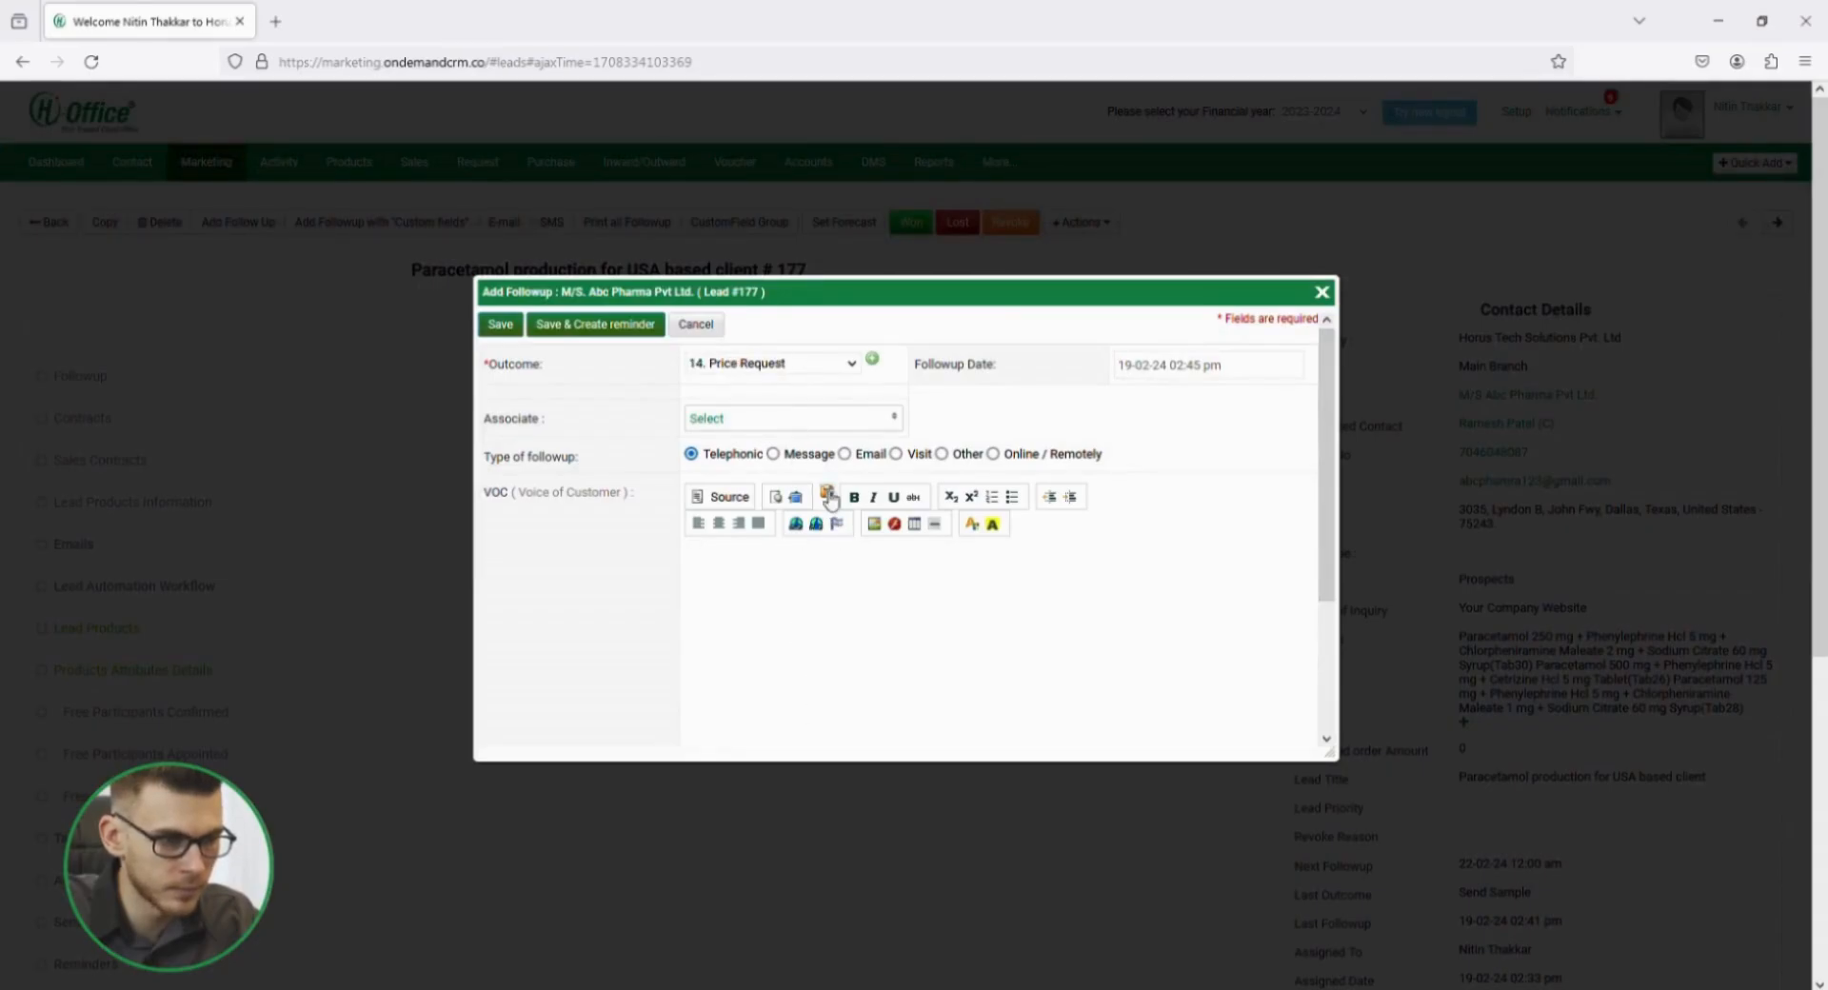
{"action": "left_click", "coordinate": [780, 421]}
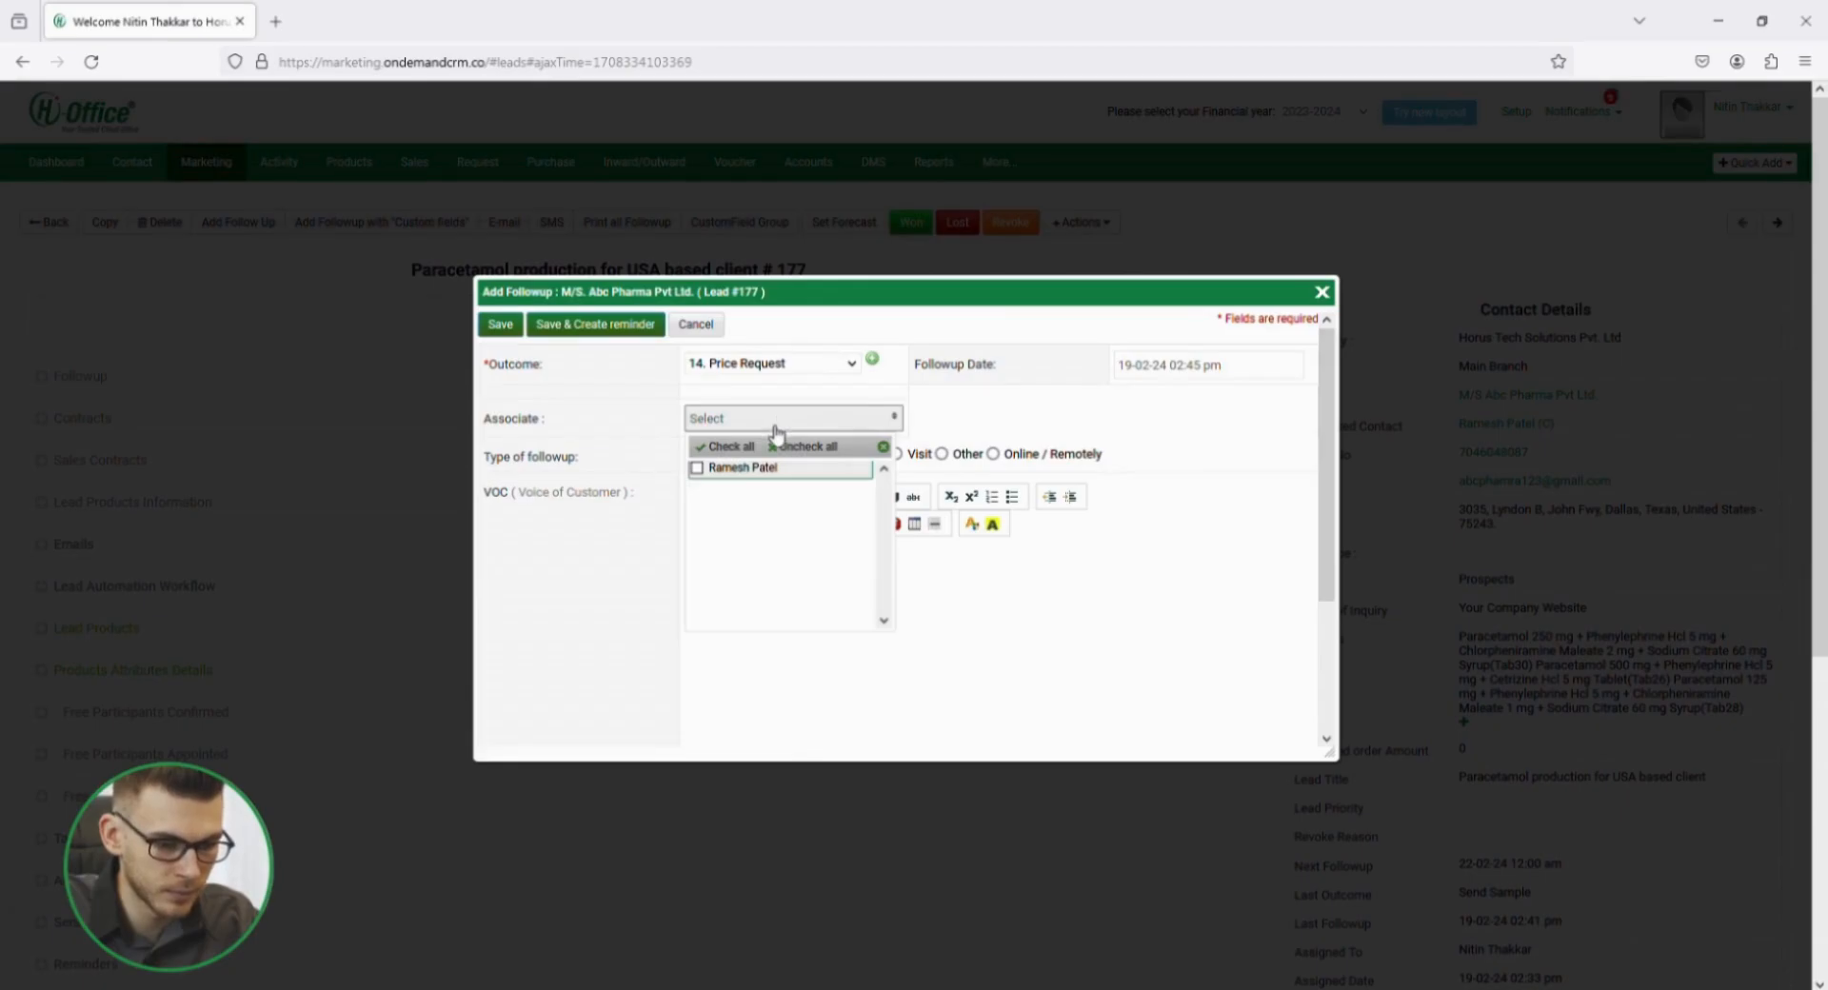
{"action": "left_click", "coordinate": [963, 416]}
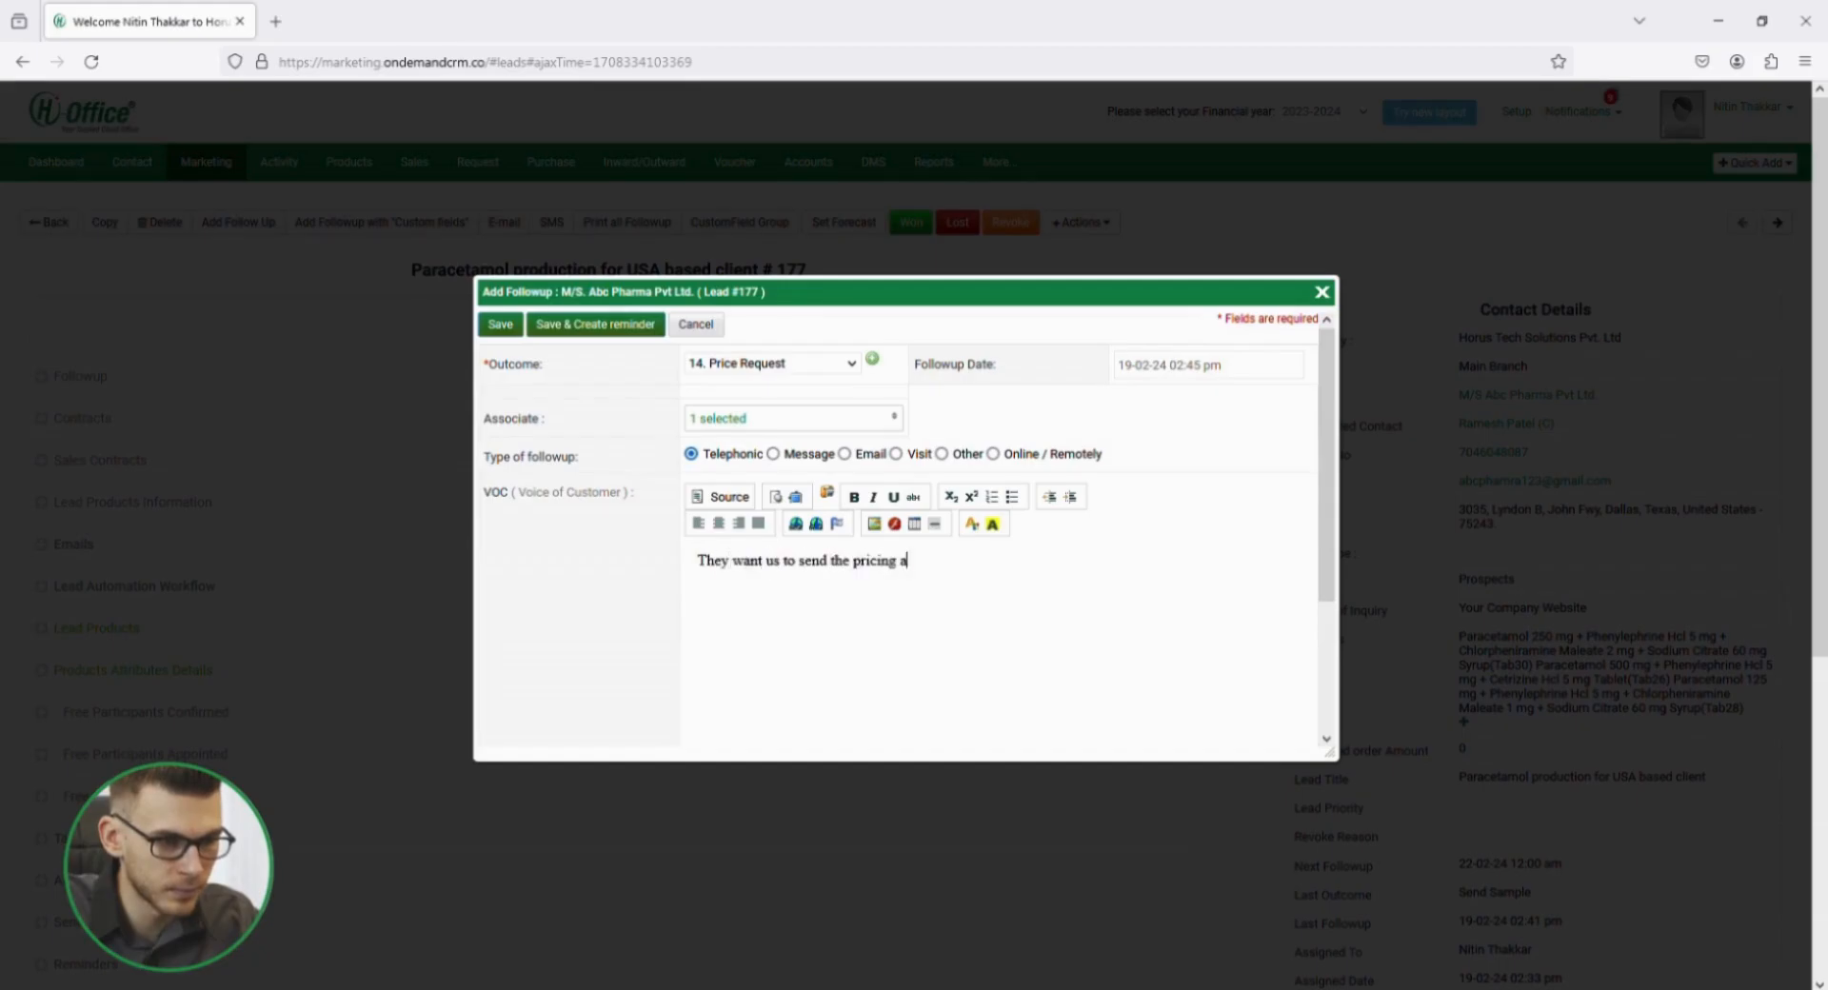
Enter "They want us to send the pricing asap." as the VOC, set the next follow-up date to 21-02-24 12:00 am and save.
{"action": "type", "text": "sap."}
{"action": "scroll", "coordinate": [853, 580], "scroll_direction": "down", "scroll_amount": 3}
{"action": "left_click", "coordinate": [755, 620]}
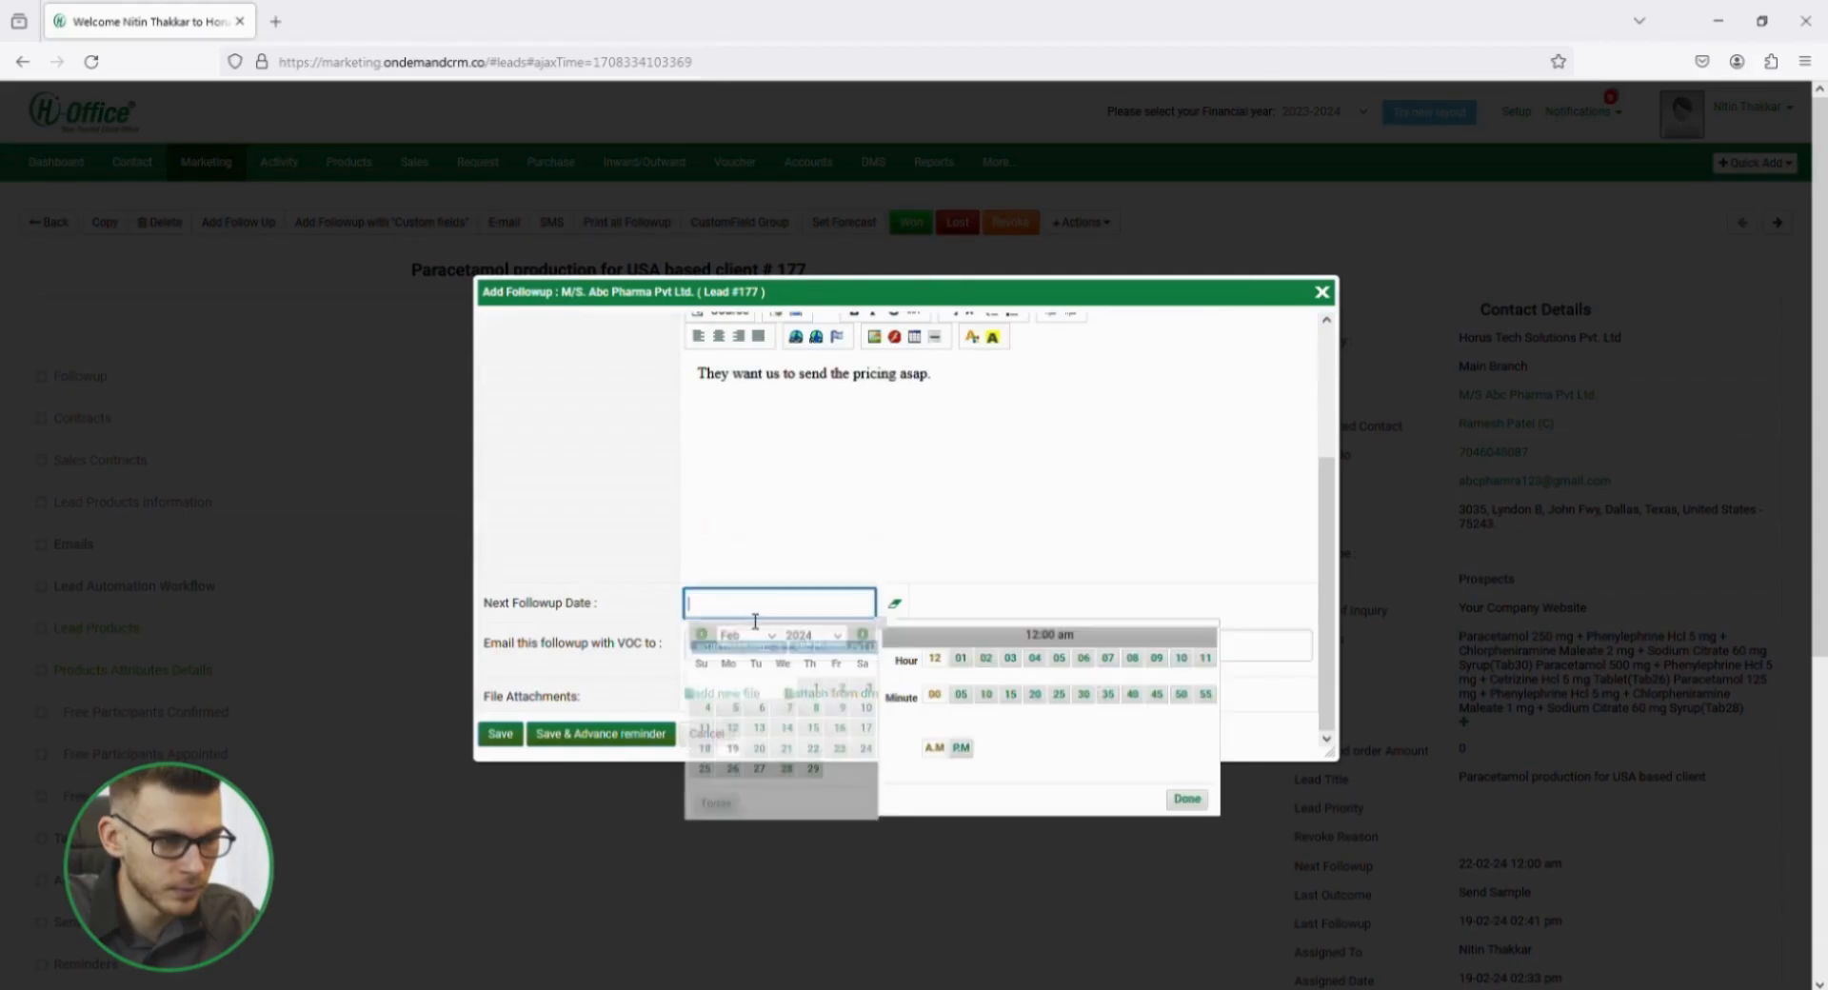
{"action": "left_click", "coordinate": [1185, 800]}
{"action": "left_click", "coordinate": [502, 735]}
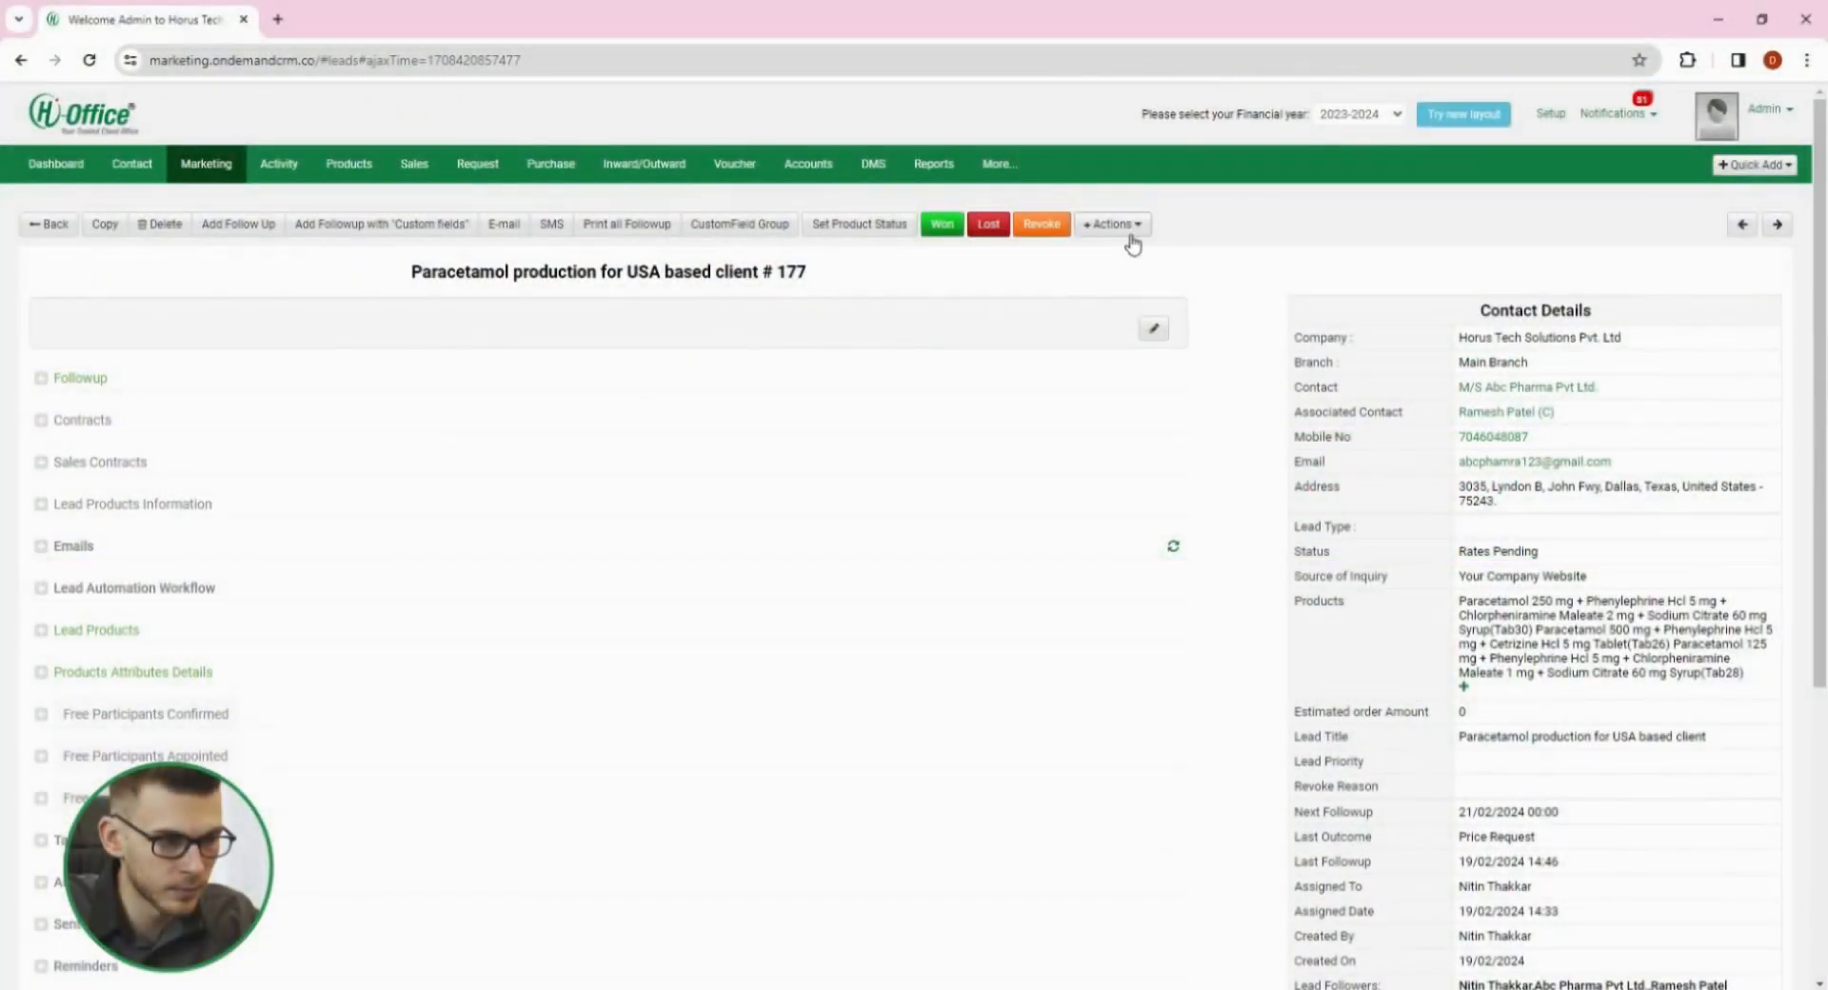
Start a product costing for the lead titled "Paracetamol rates" and dated 19-02-24.
{"action": "left_click", "coordinate": [1134, 228]}
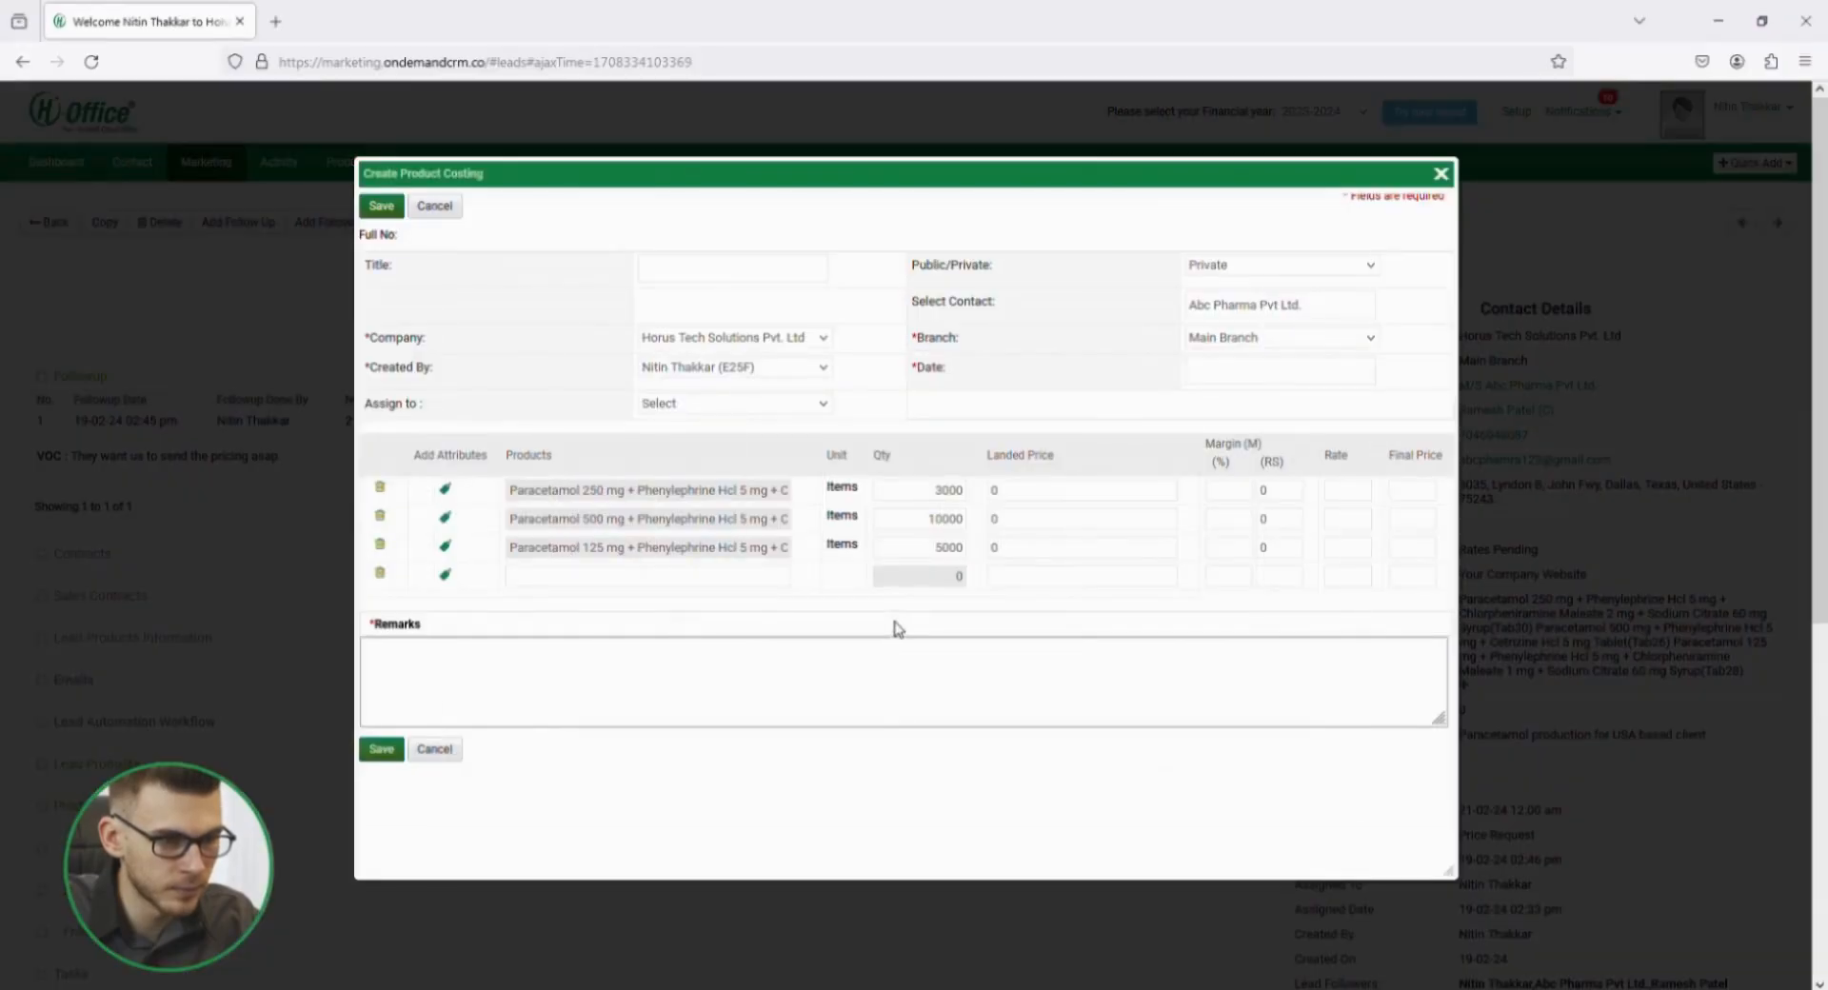
{"action": "left_click", "coordinate": [687, 282]}
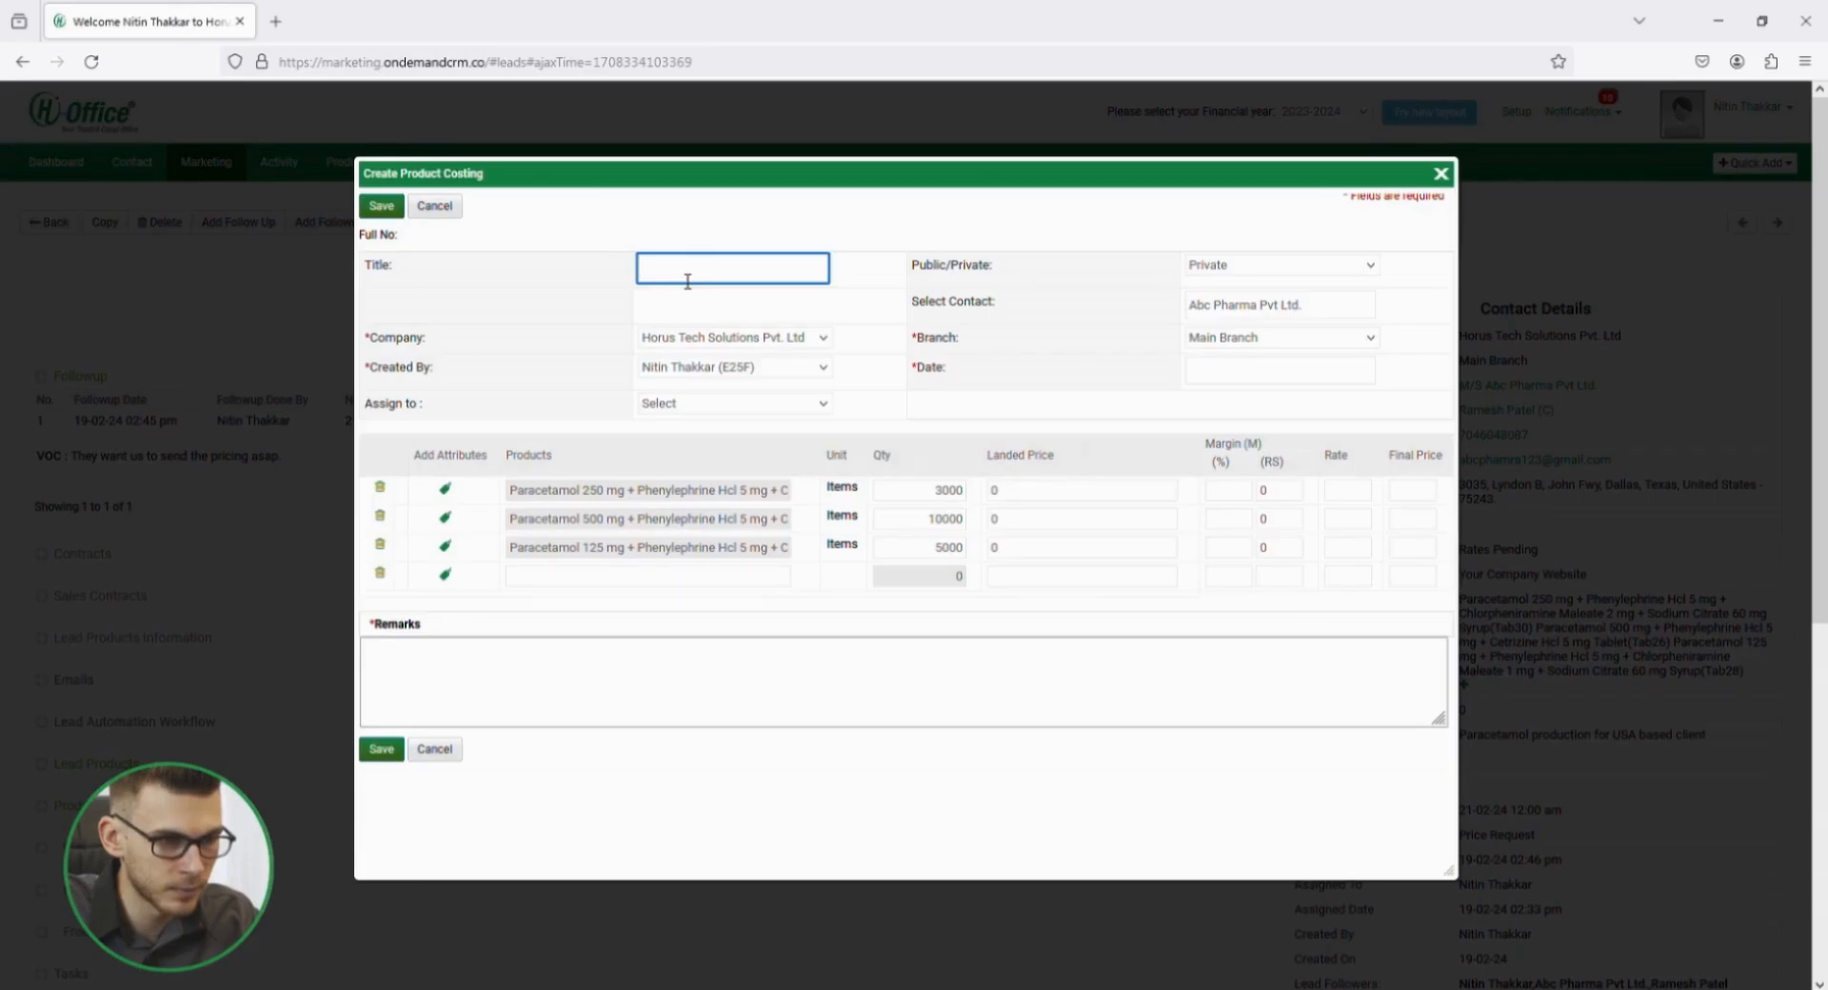
{"action": "type", "text": "Paracetamol rates"}
{"action": "left_click", "coordinate": [1289, 373]}
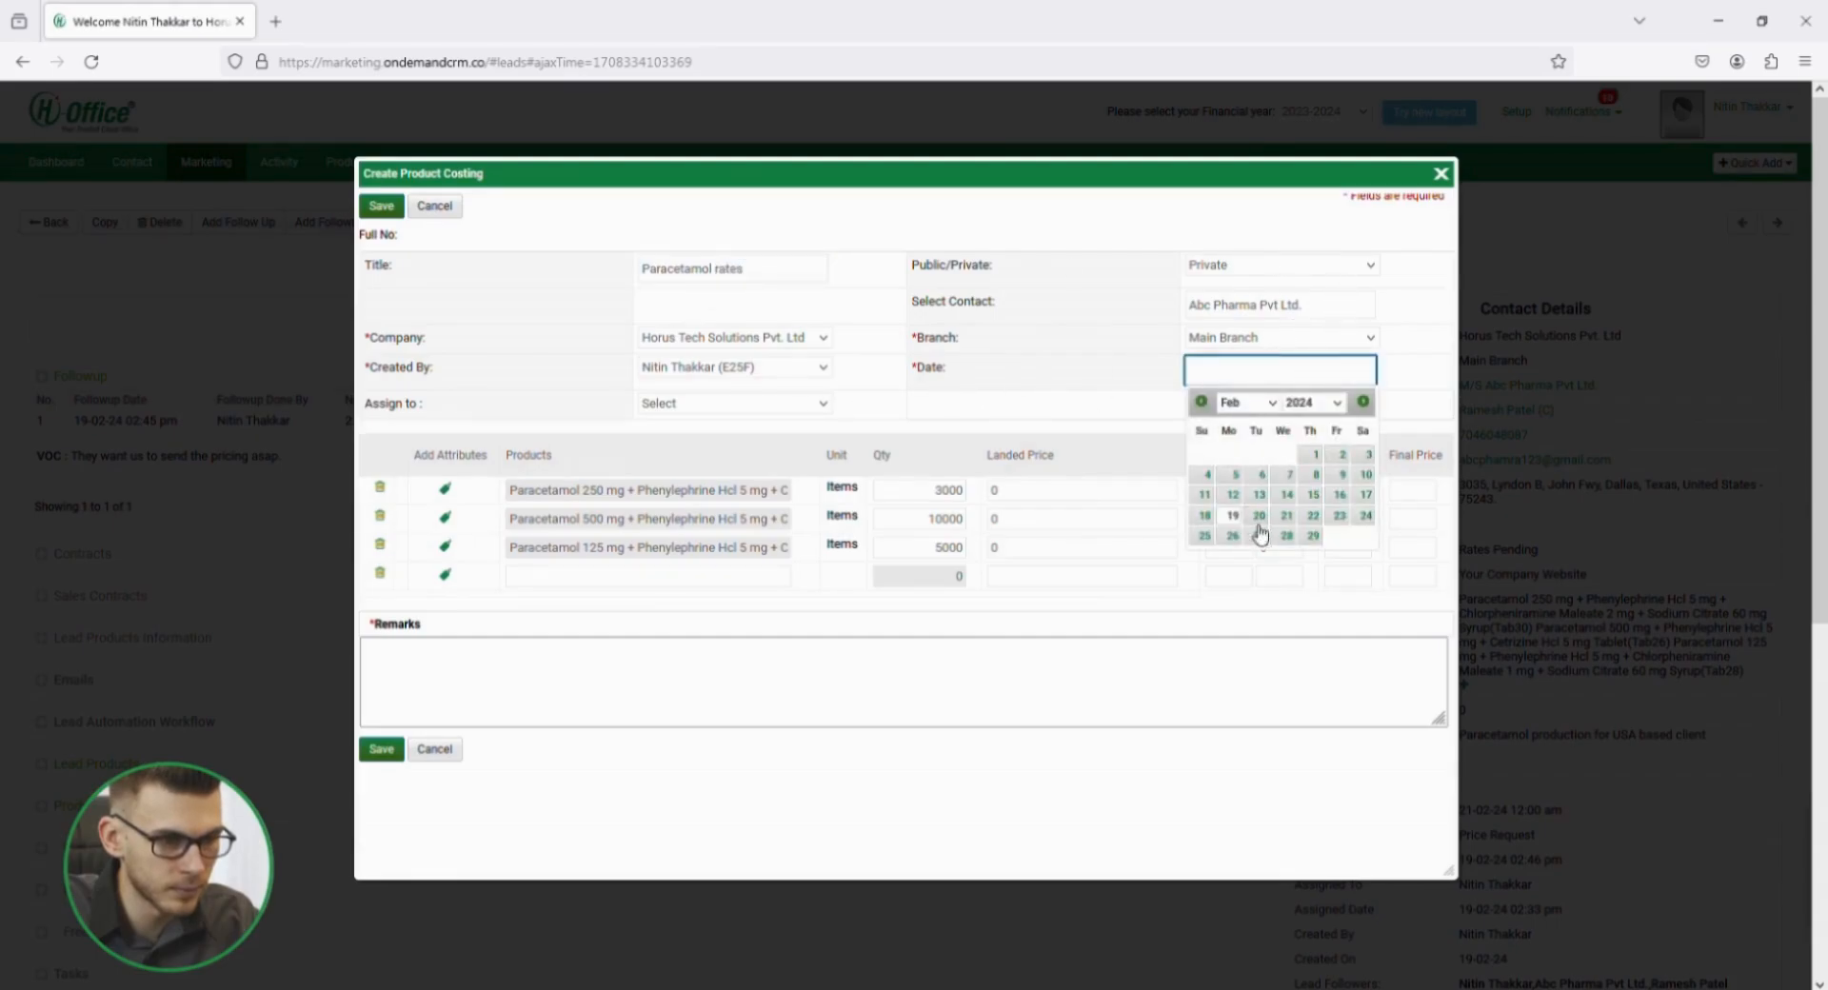
{"action": "left_click", "coordinate": [1255, 526]}
Assign the product costing to the purchase team member, add the remark "Need rates for above products in priority" and save it.
{"action": "left_click", "coordinate": [698, 409]}
{"action": "left_click", "coordinate": [703, 527]}
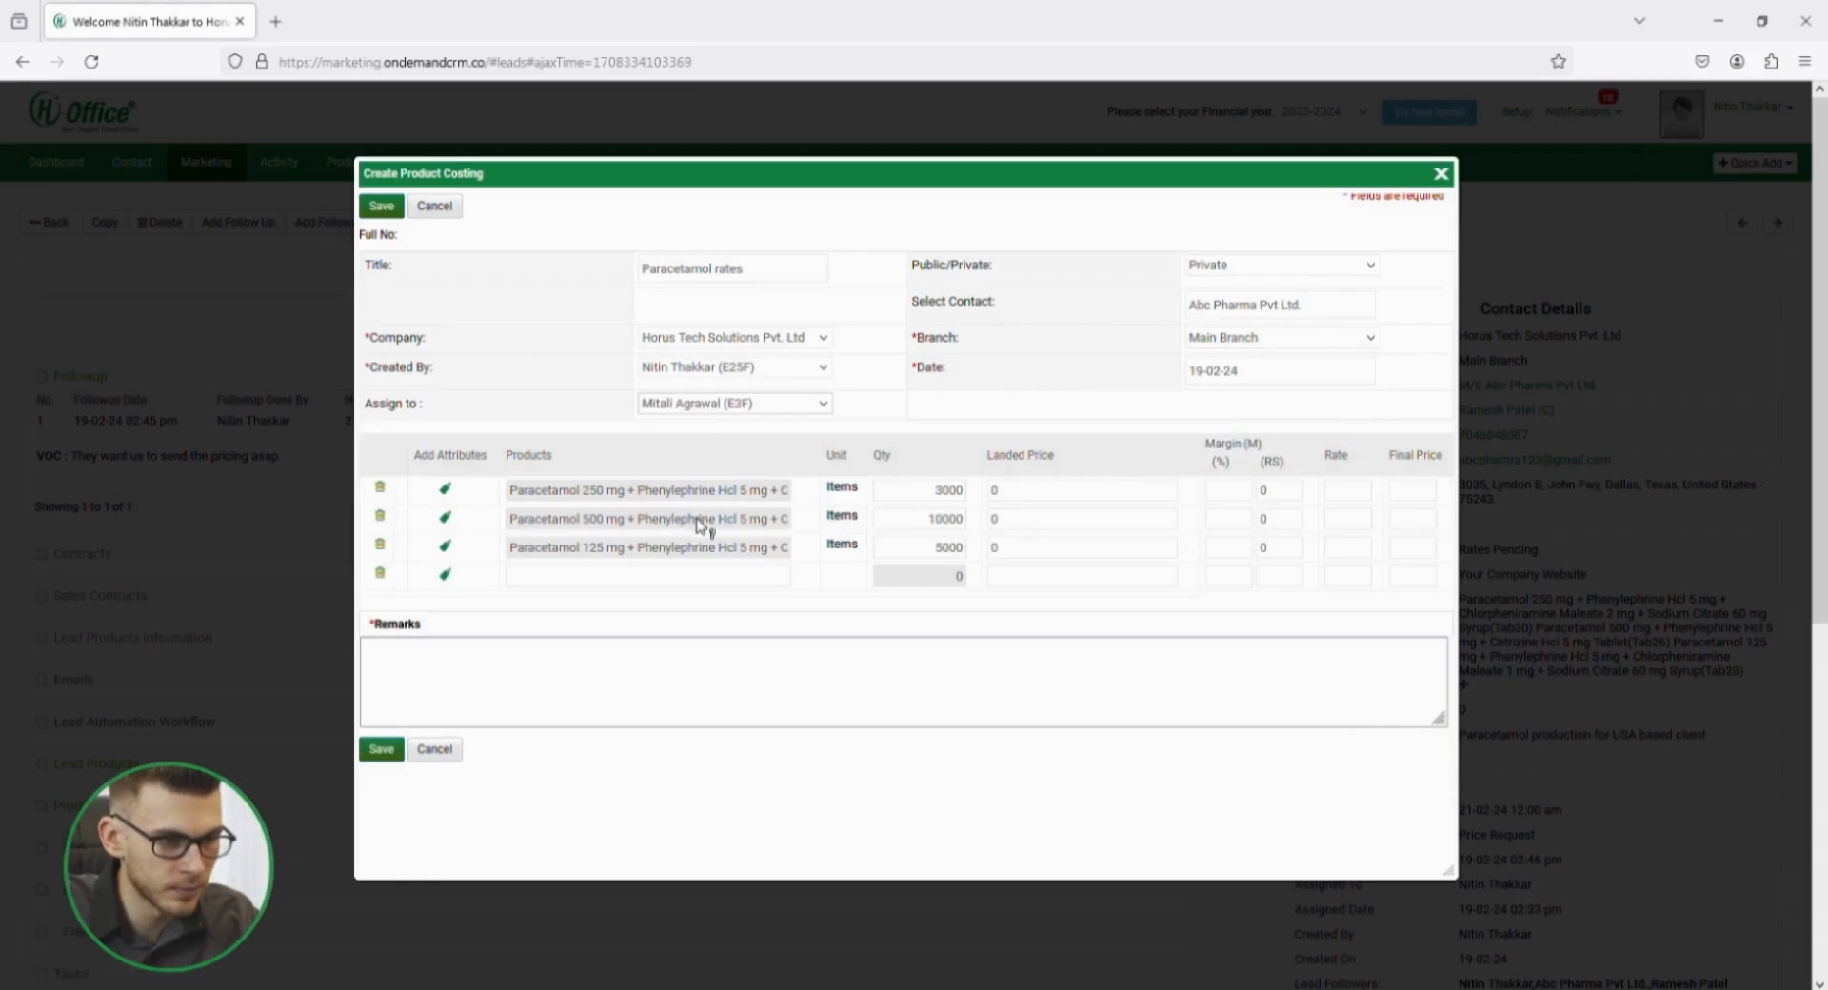
{"action": "left_click", "coordinate": [482, 688]}
{"action": "type", "text": "Need rates for above products in priority"}
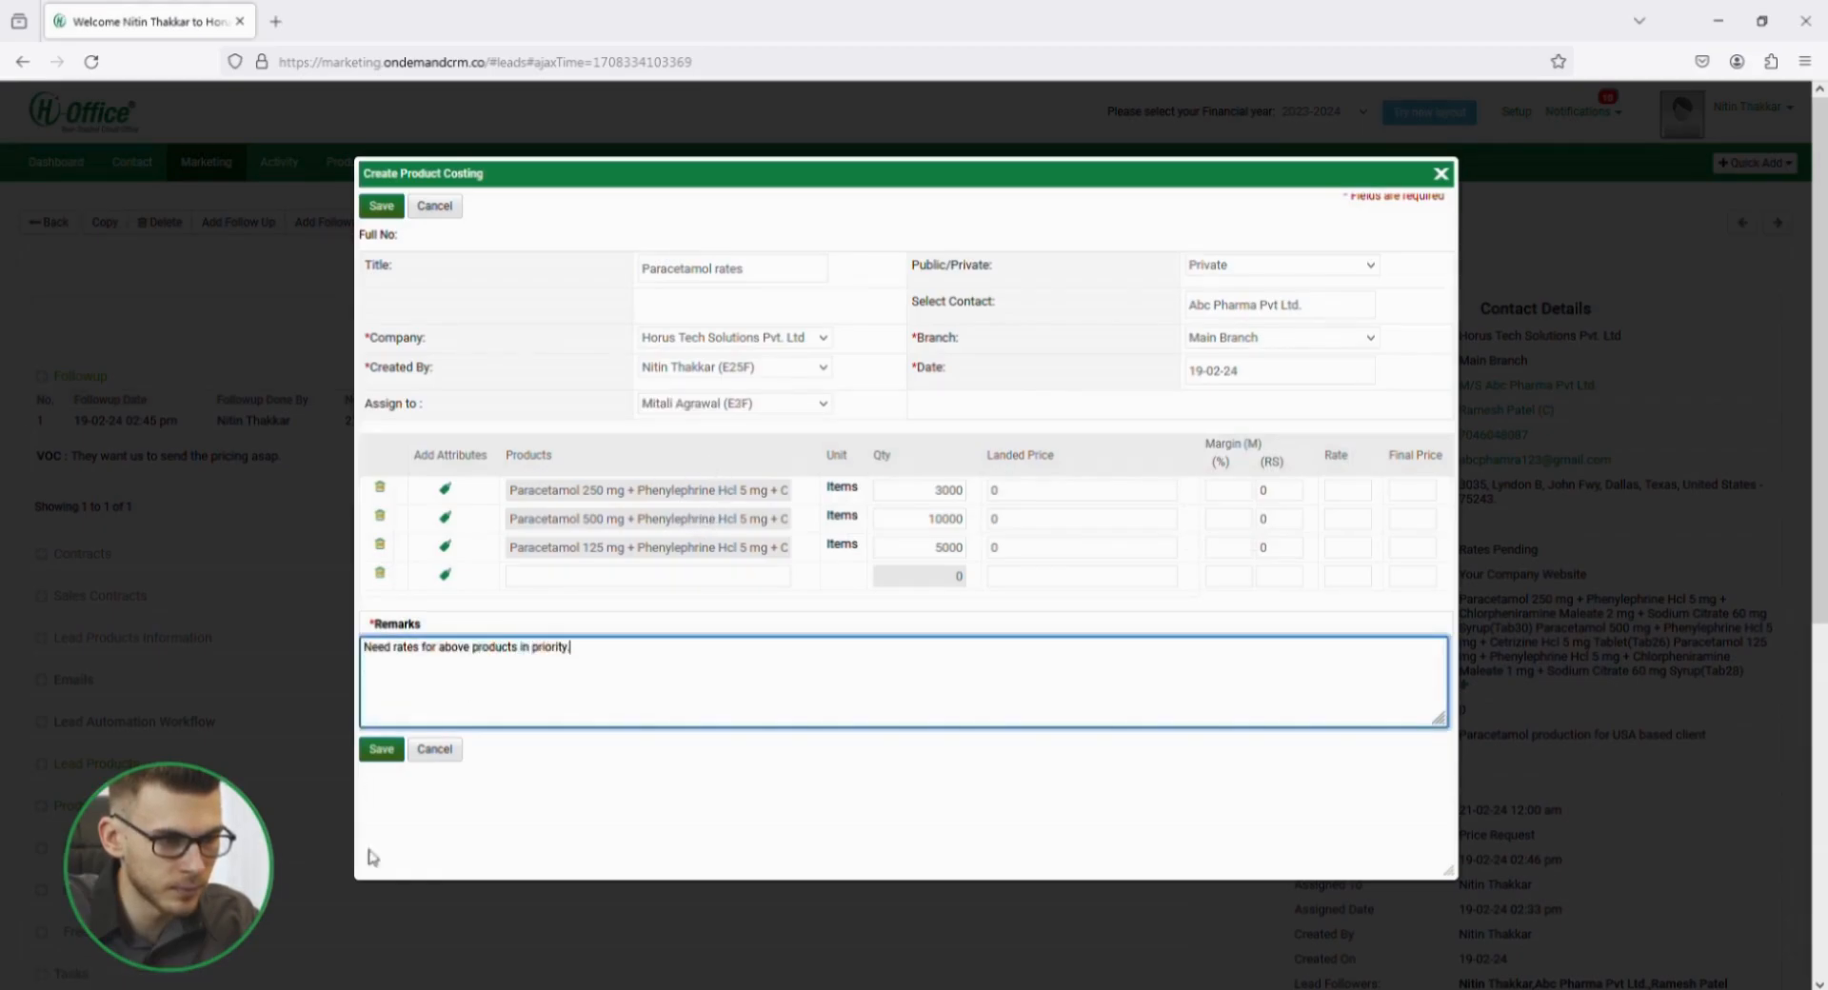
{"action": "left_click", "coordinate": [380, 749]}
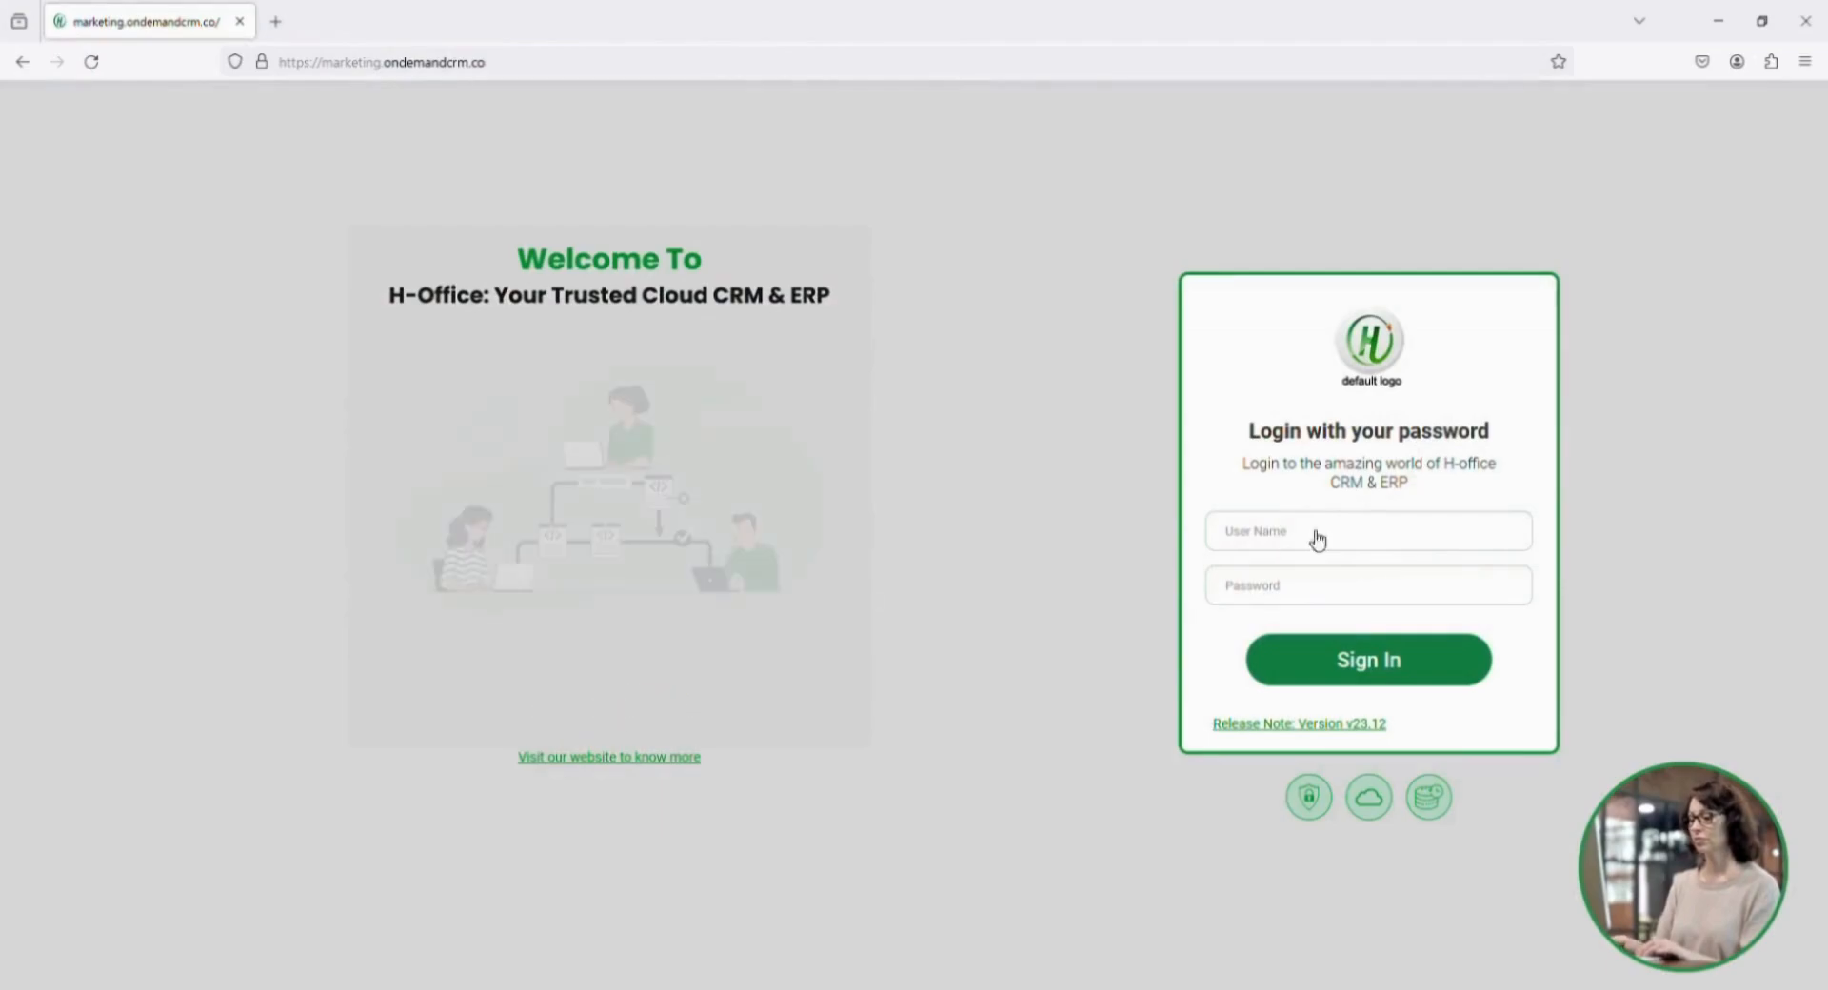
Sign in as the purchase team member with the user name and account password.
{"action": "left_click", "coordinate": [1317, 539]}
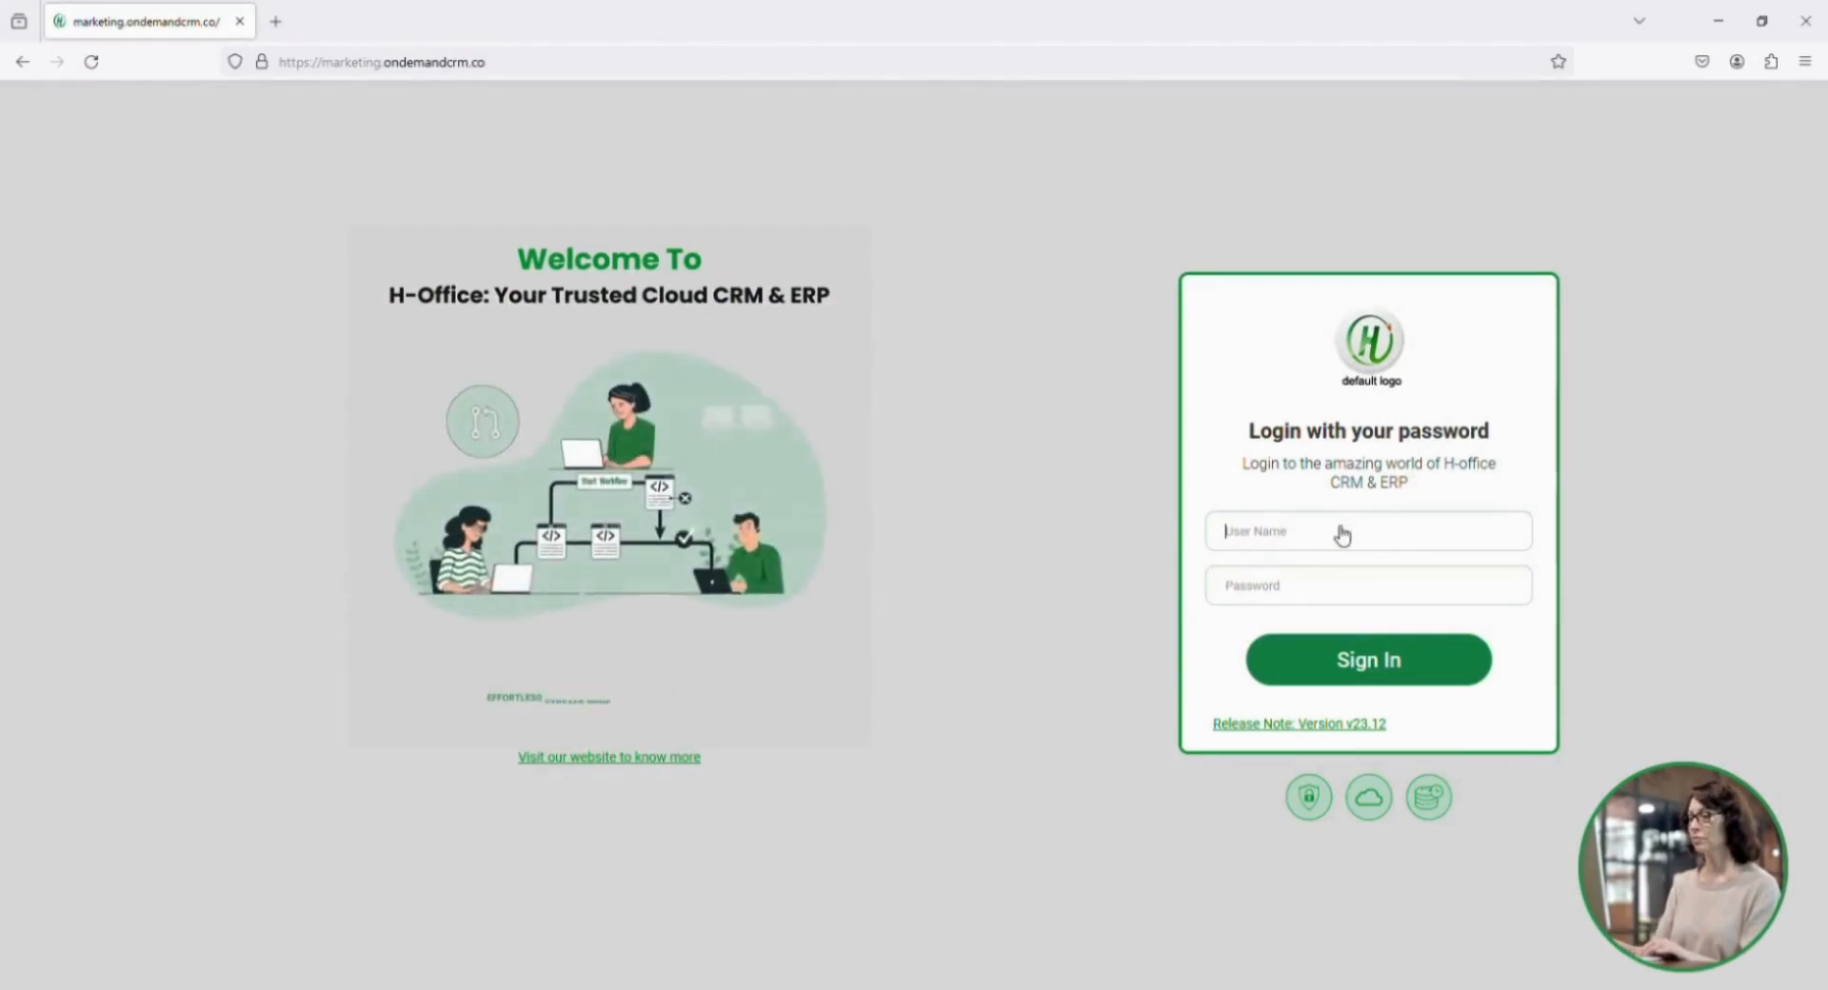
{"action": "type", "text": "mitali"}
{"action": "key", "text": "Tab"}
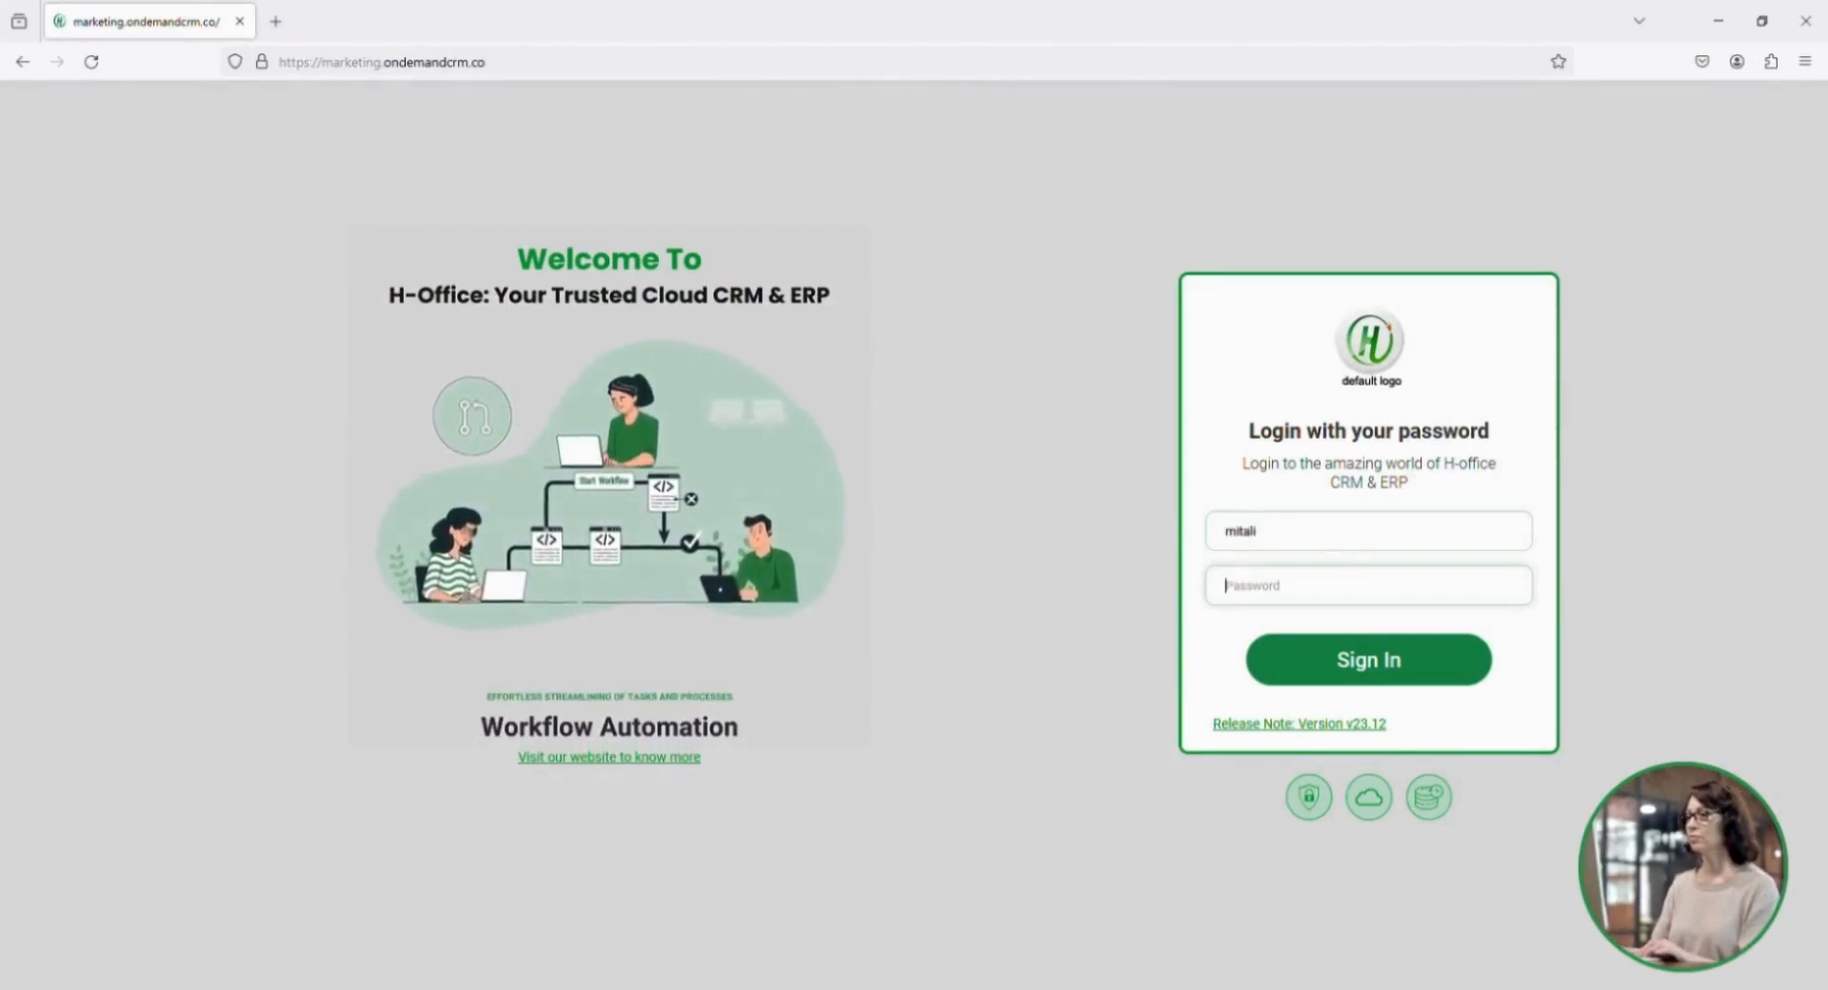
{"action": "type", "text": "******"}
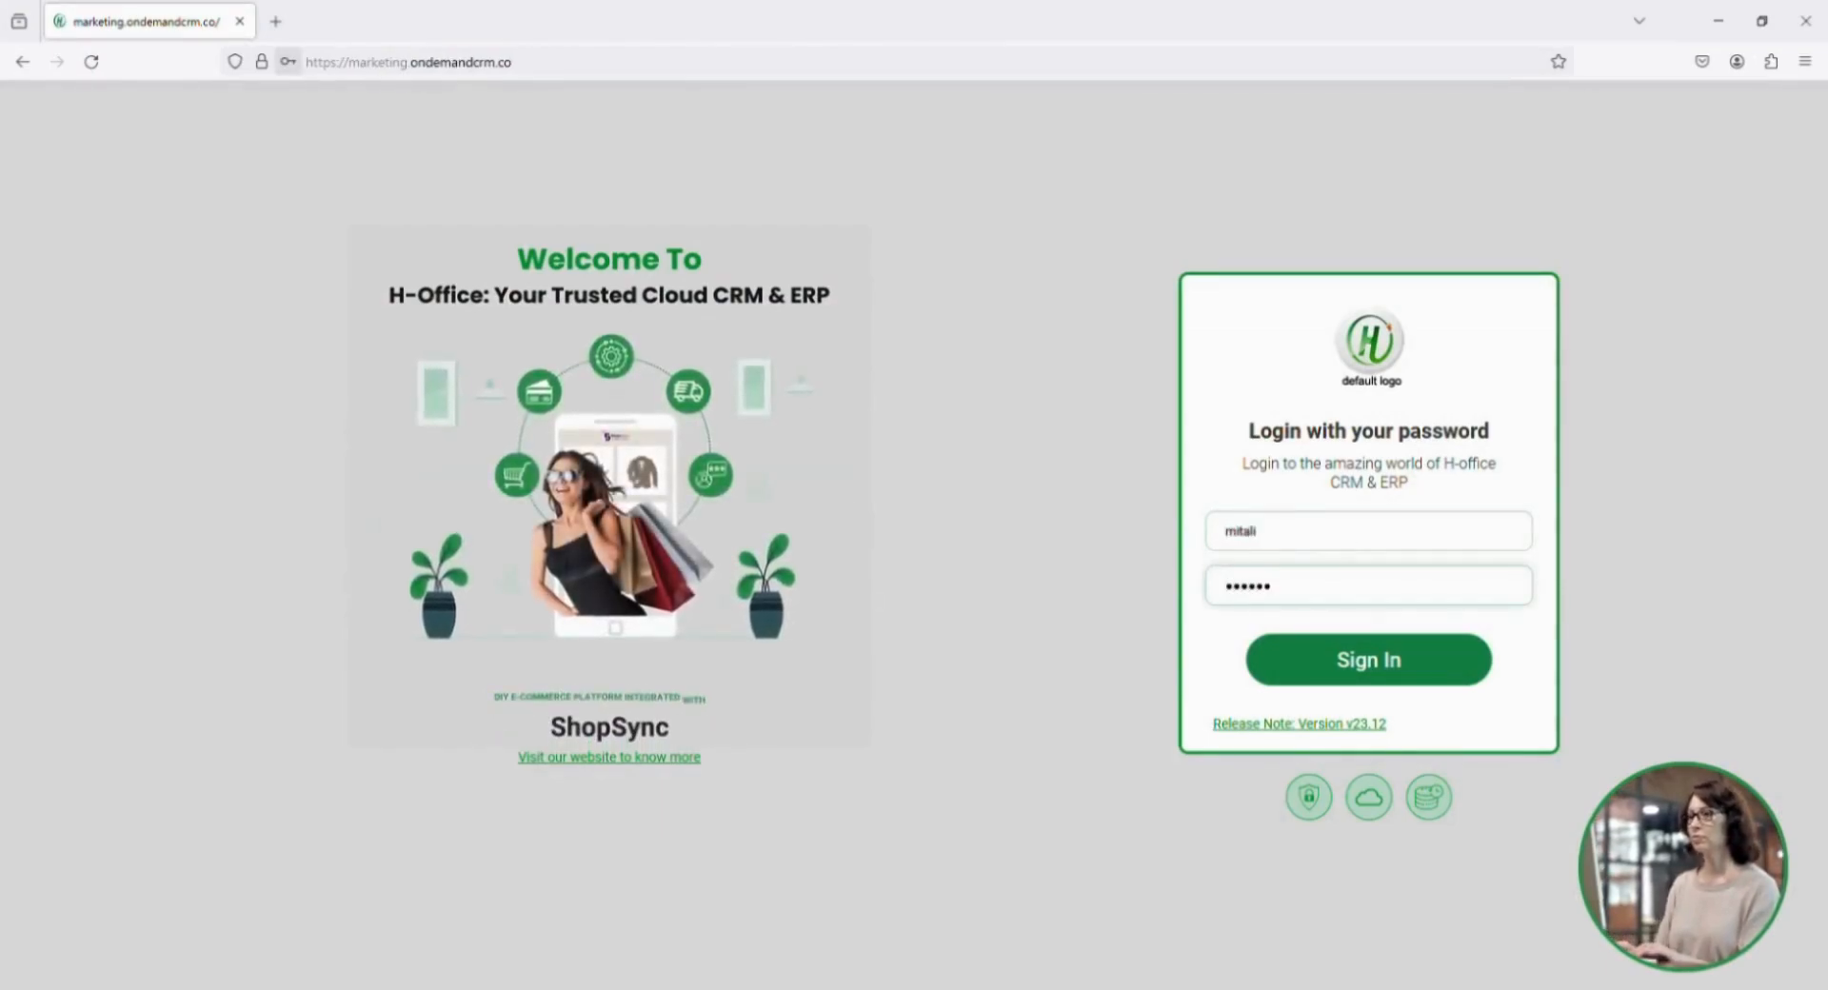
{"action": "key", "text": "Return"}
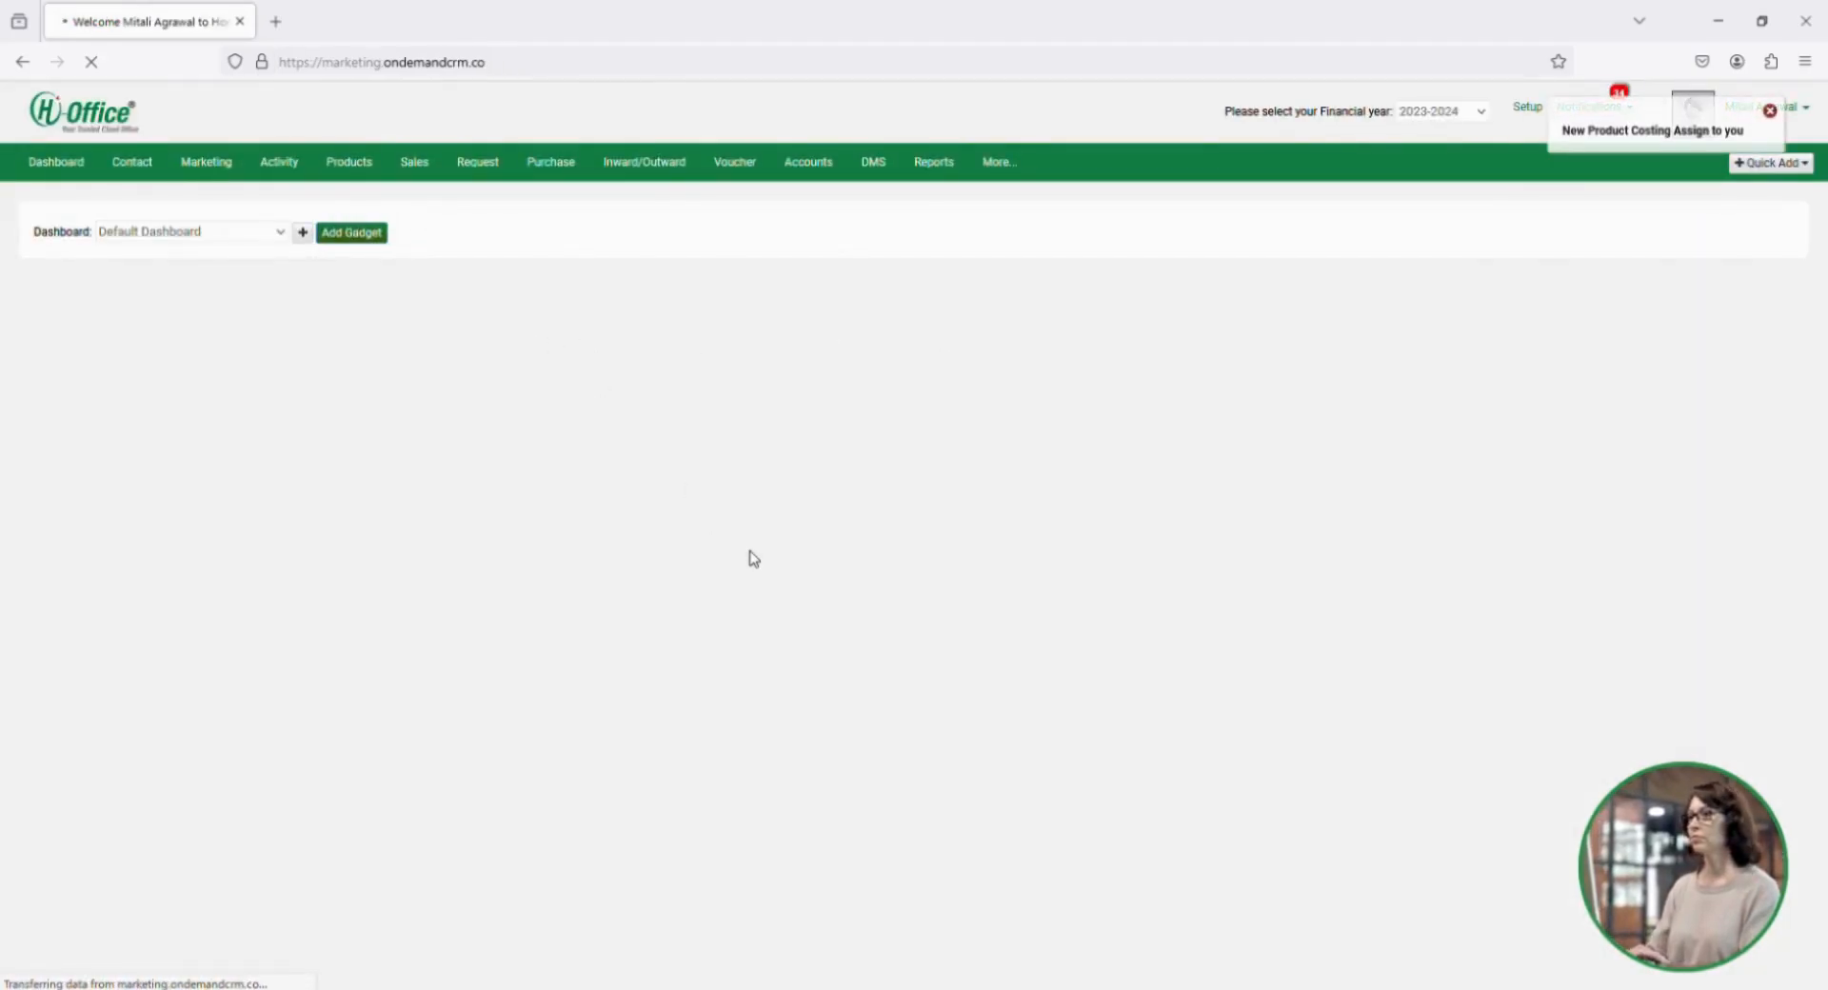
Dismiss the pop-up alert and check the latest product costing assignment in the notifications.
{"action": "left_click", "coordinate": [1771, 111]}
{"action": "left_click", "coordinate": [1630, 109]}
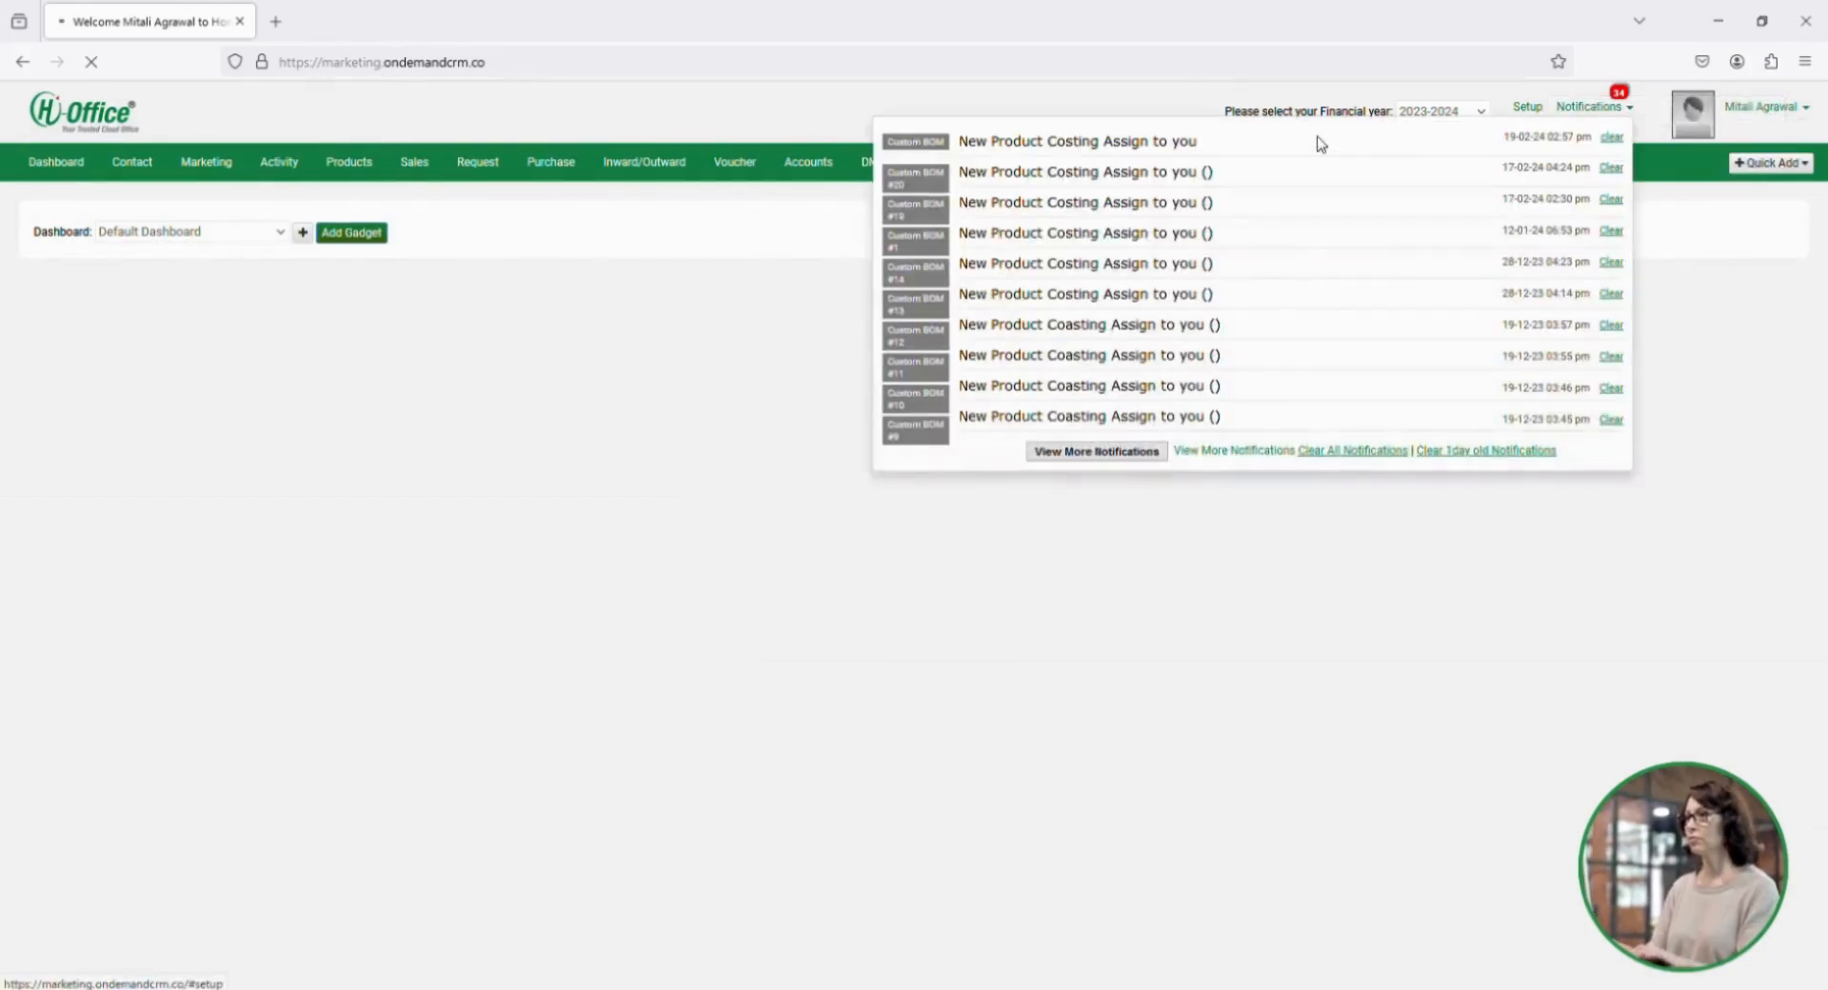
{"action": "left_click", "coordinate": [986, 145]}
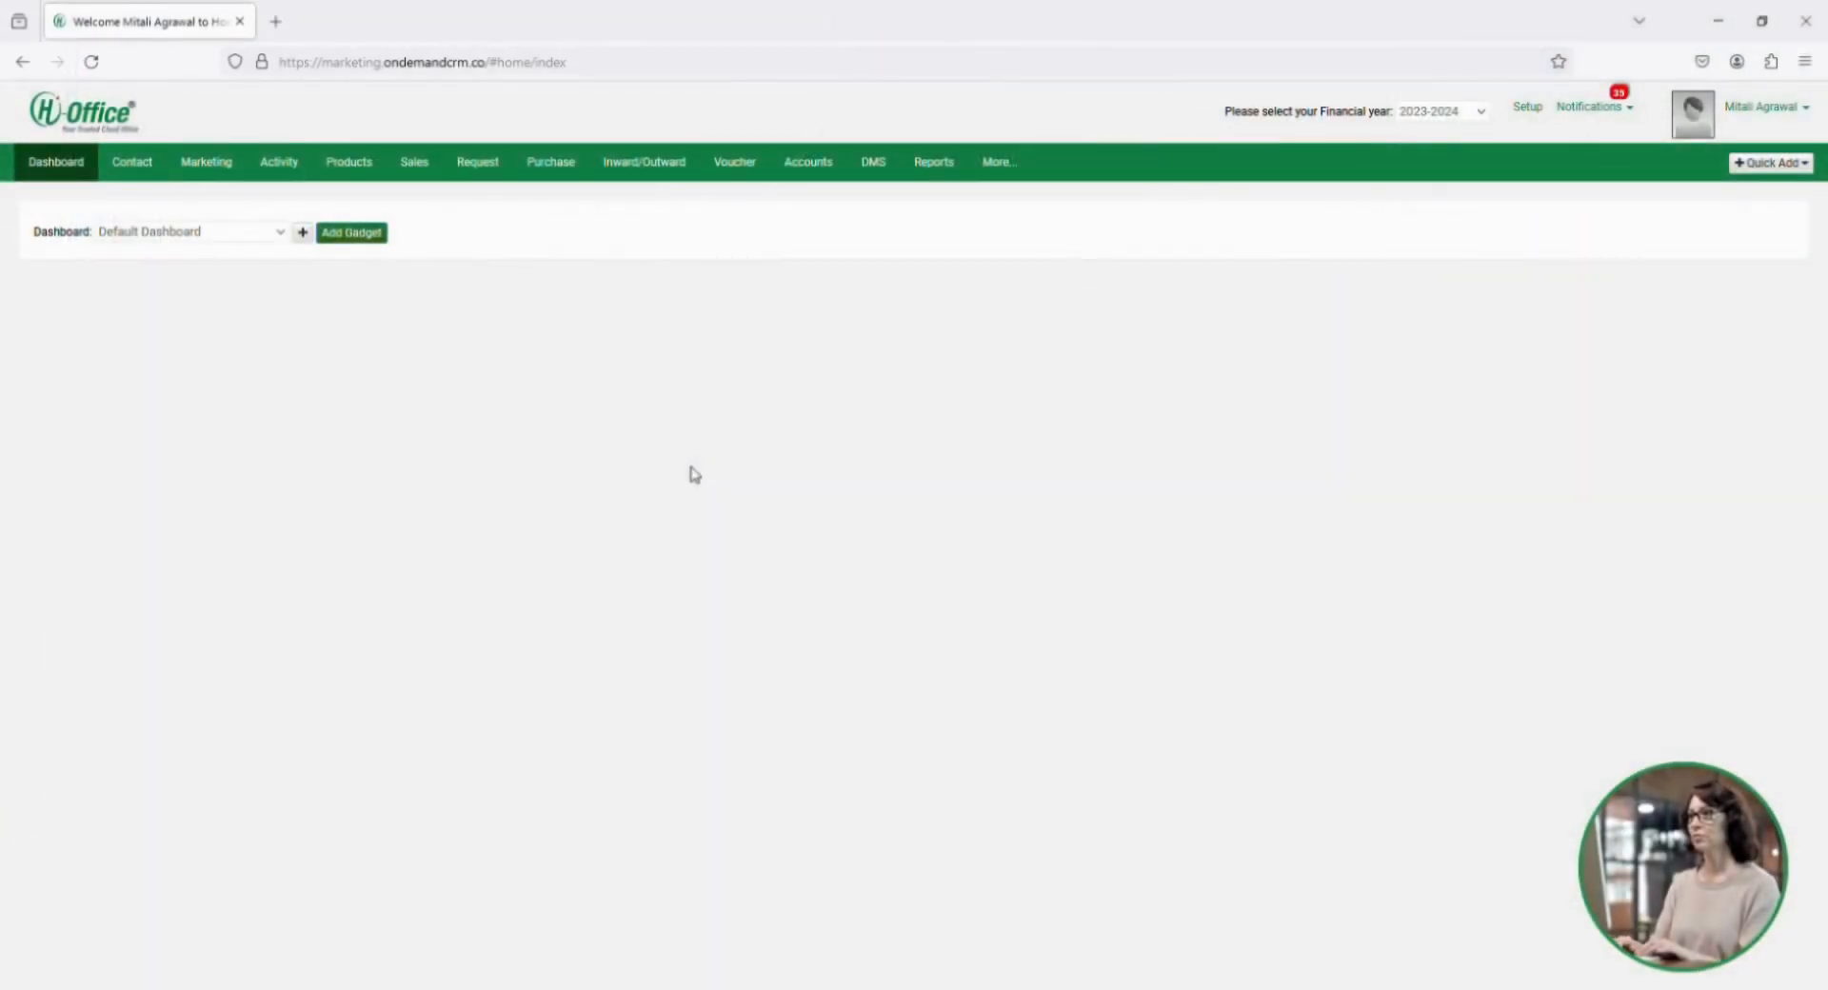
Open the "Paracetamol rates" product costing from the Custom BOM list for editing.
{"action": "left_click", "coordinate": [369, 171]}
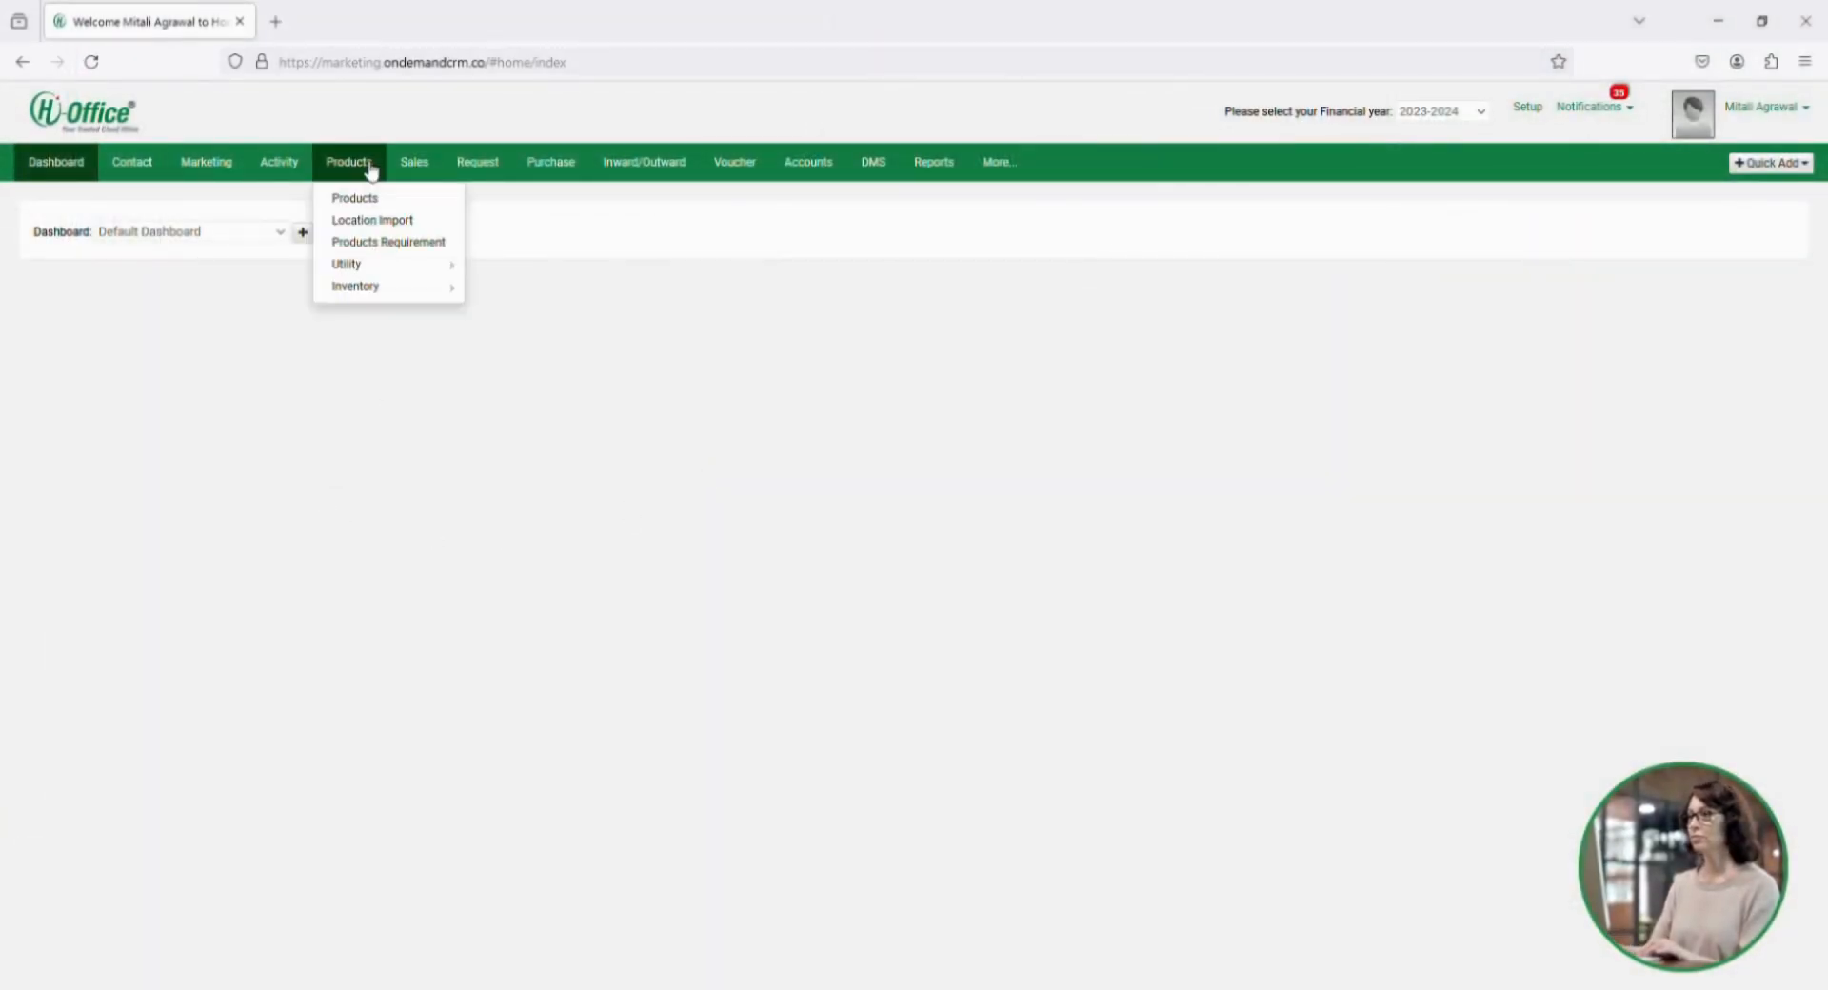
{"action": "mouse_move", "coordinate": [381, 297]}
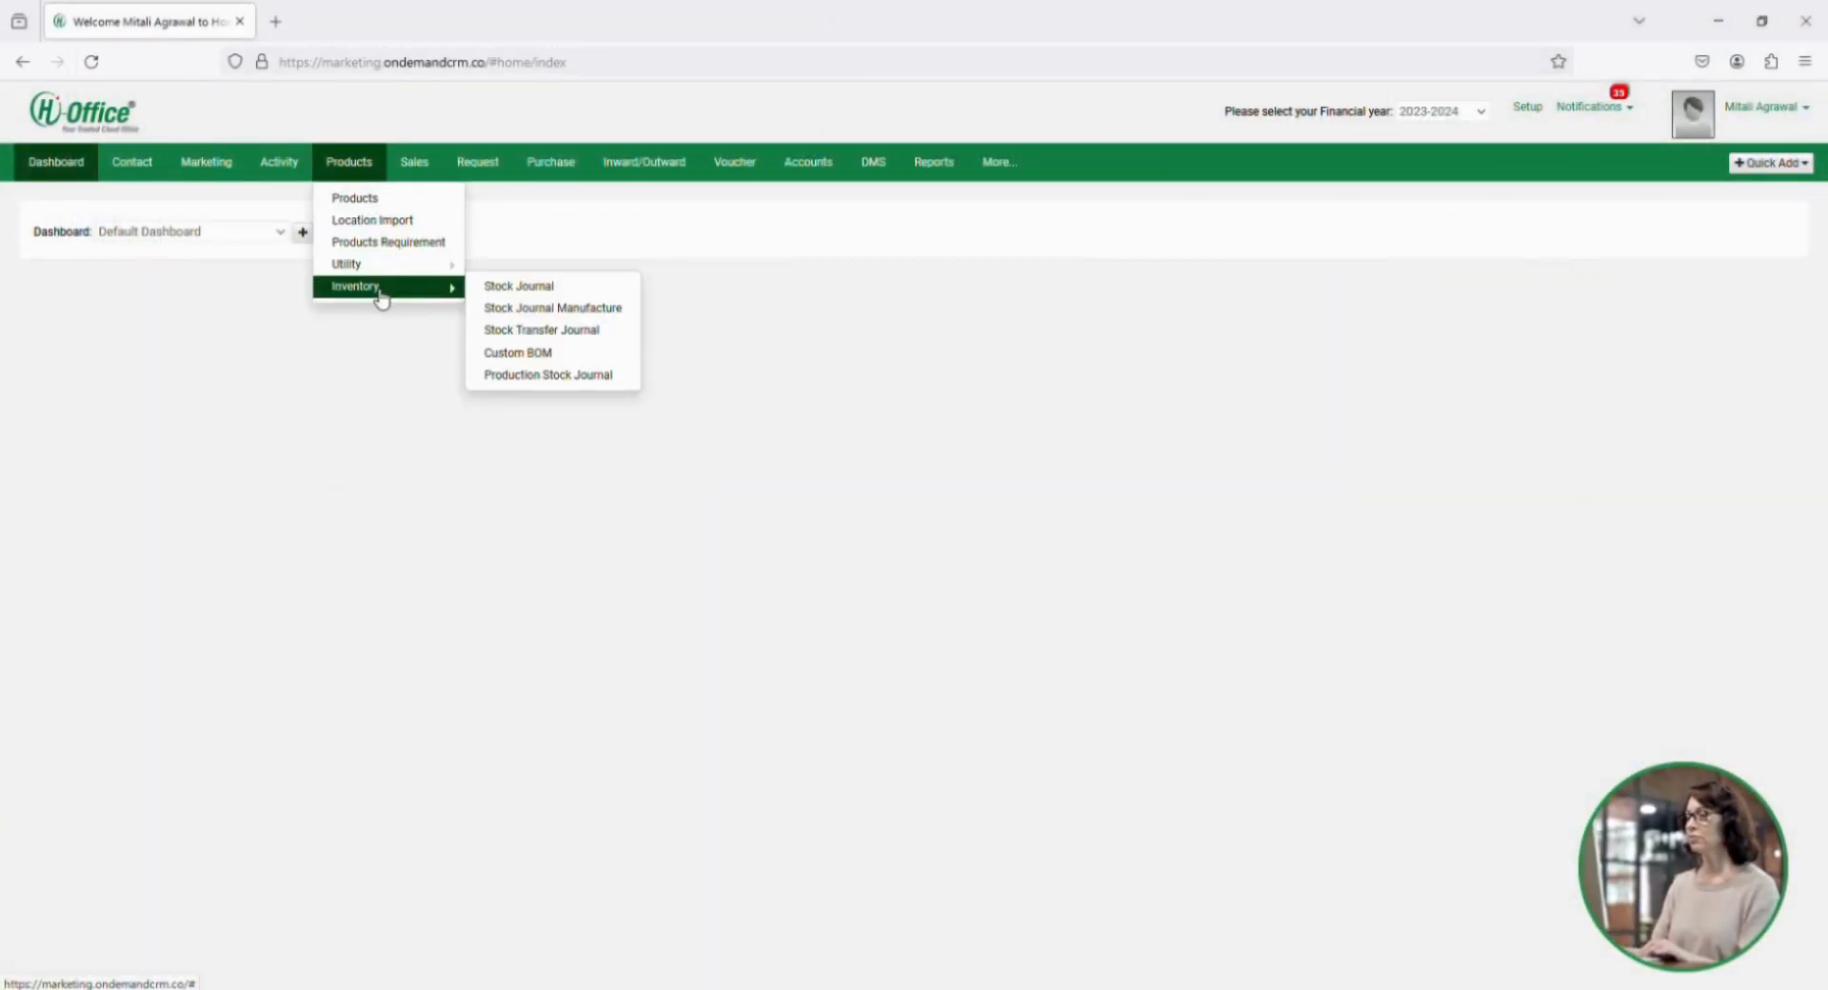
{"action": "left_click", "coordinate": [524, 354]}
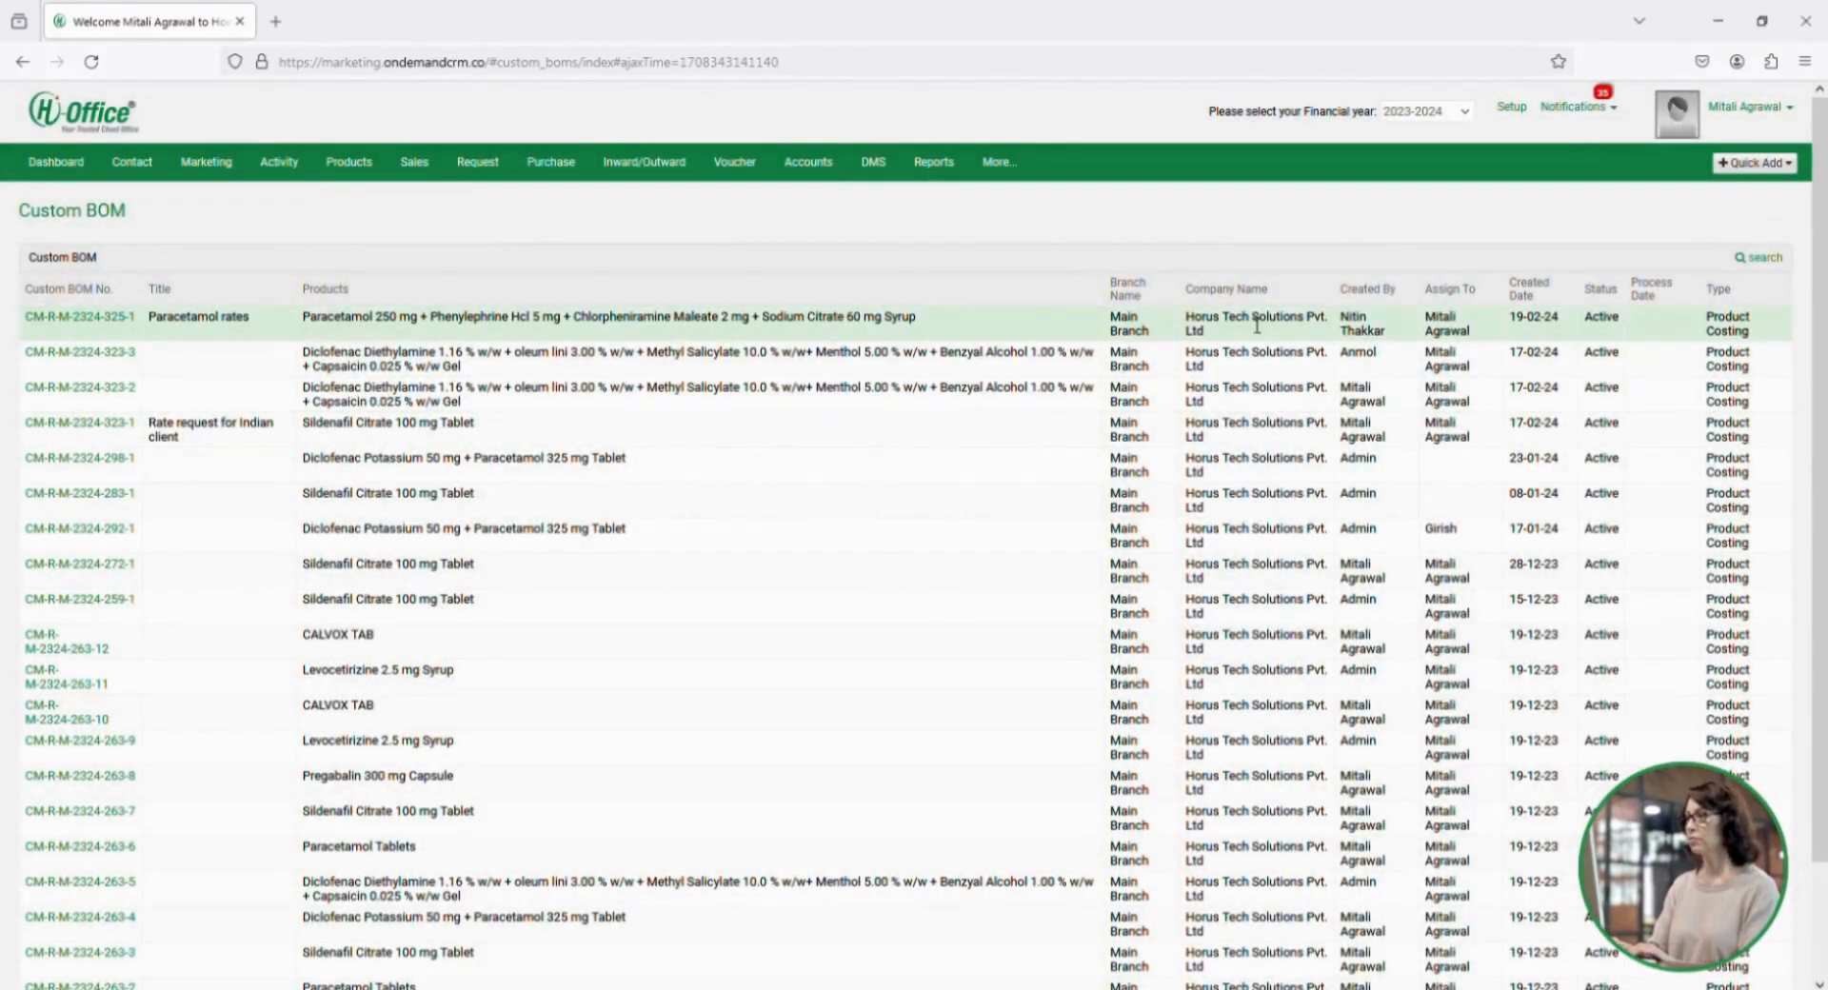
{"action": "left_click", "coordinate": [128, 326]}
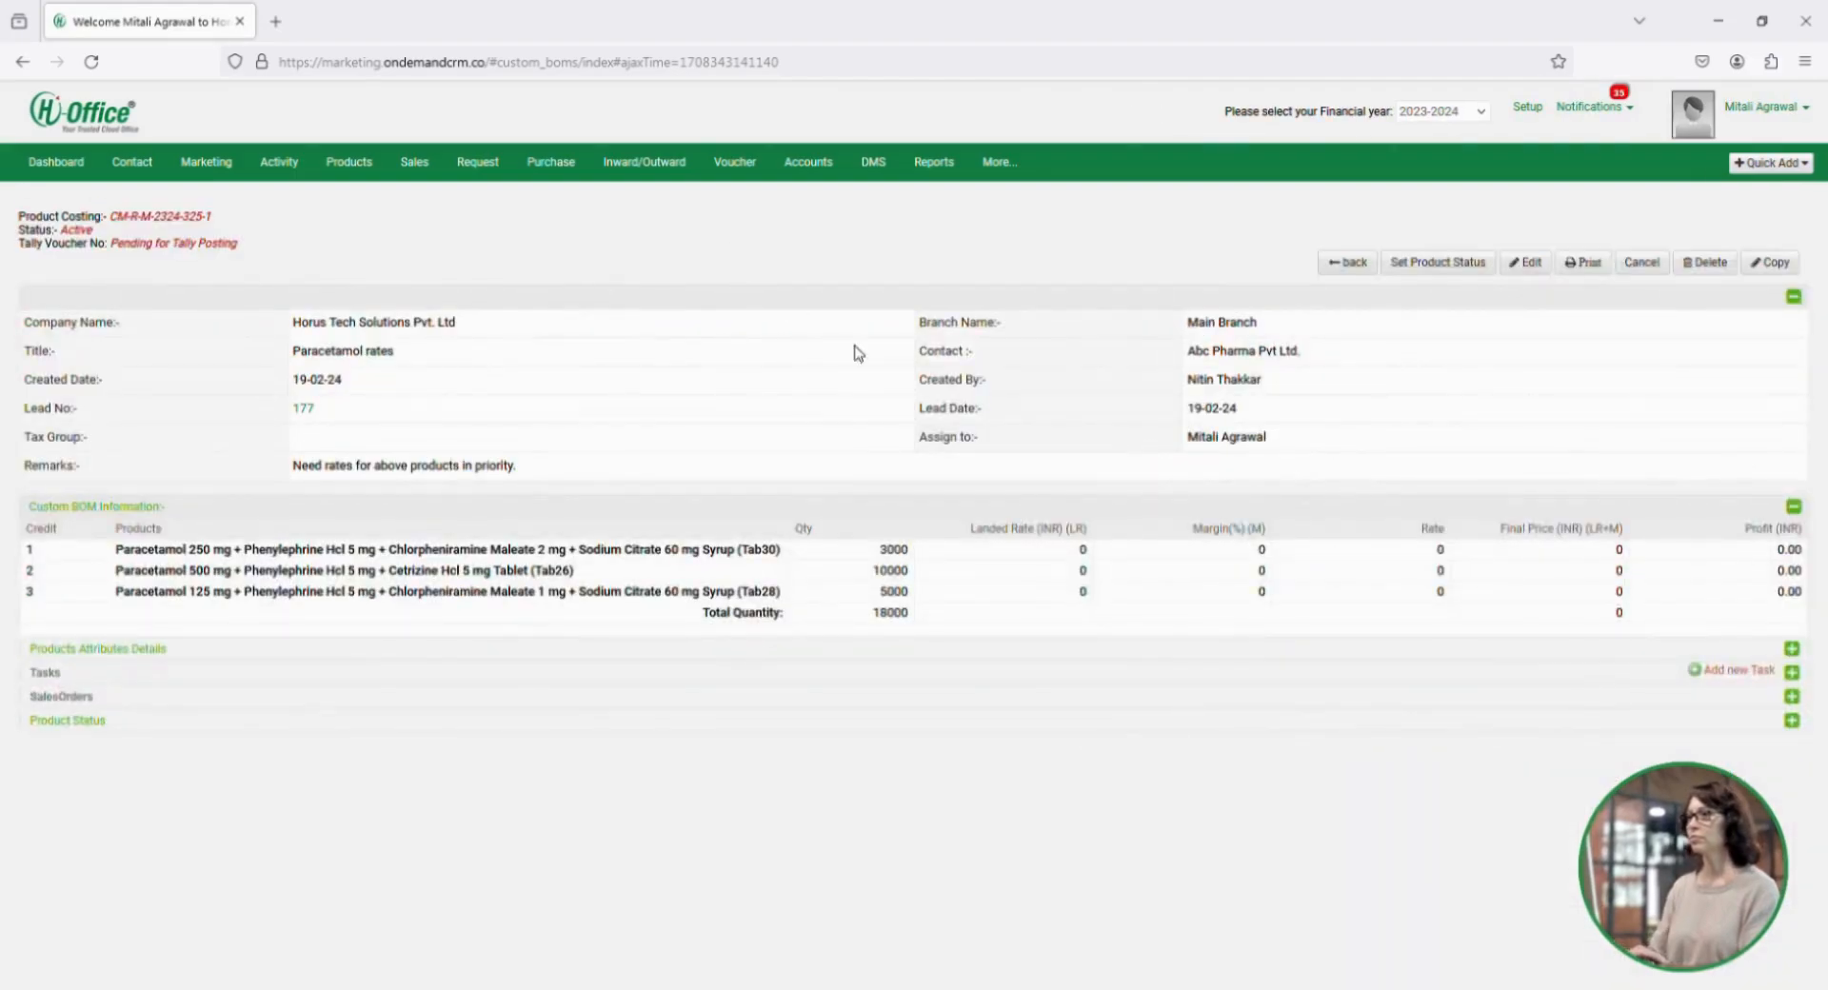
{"action": "left_click", "coordinate": [1528, 260]}
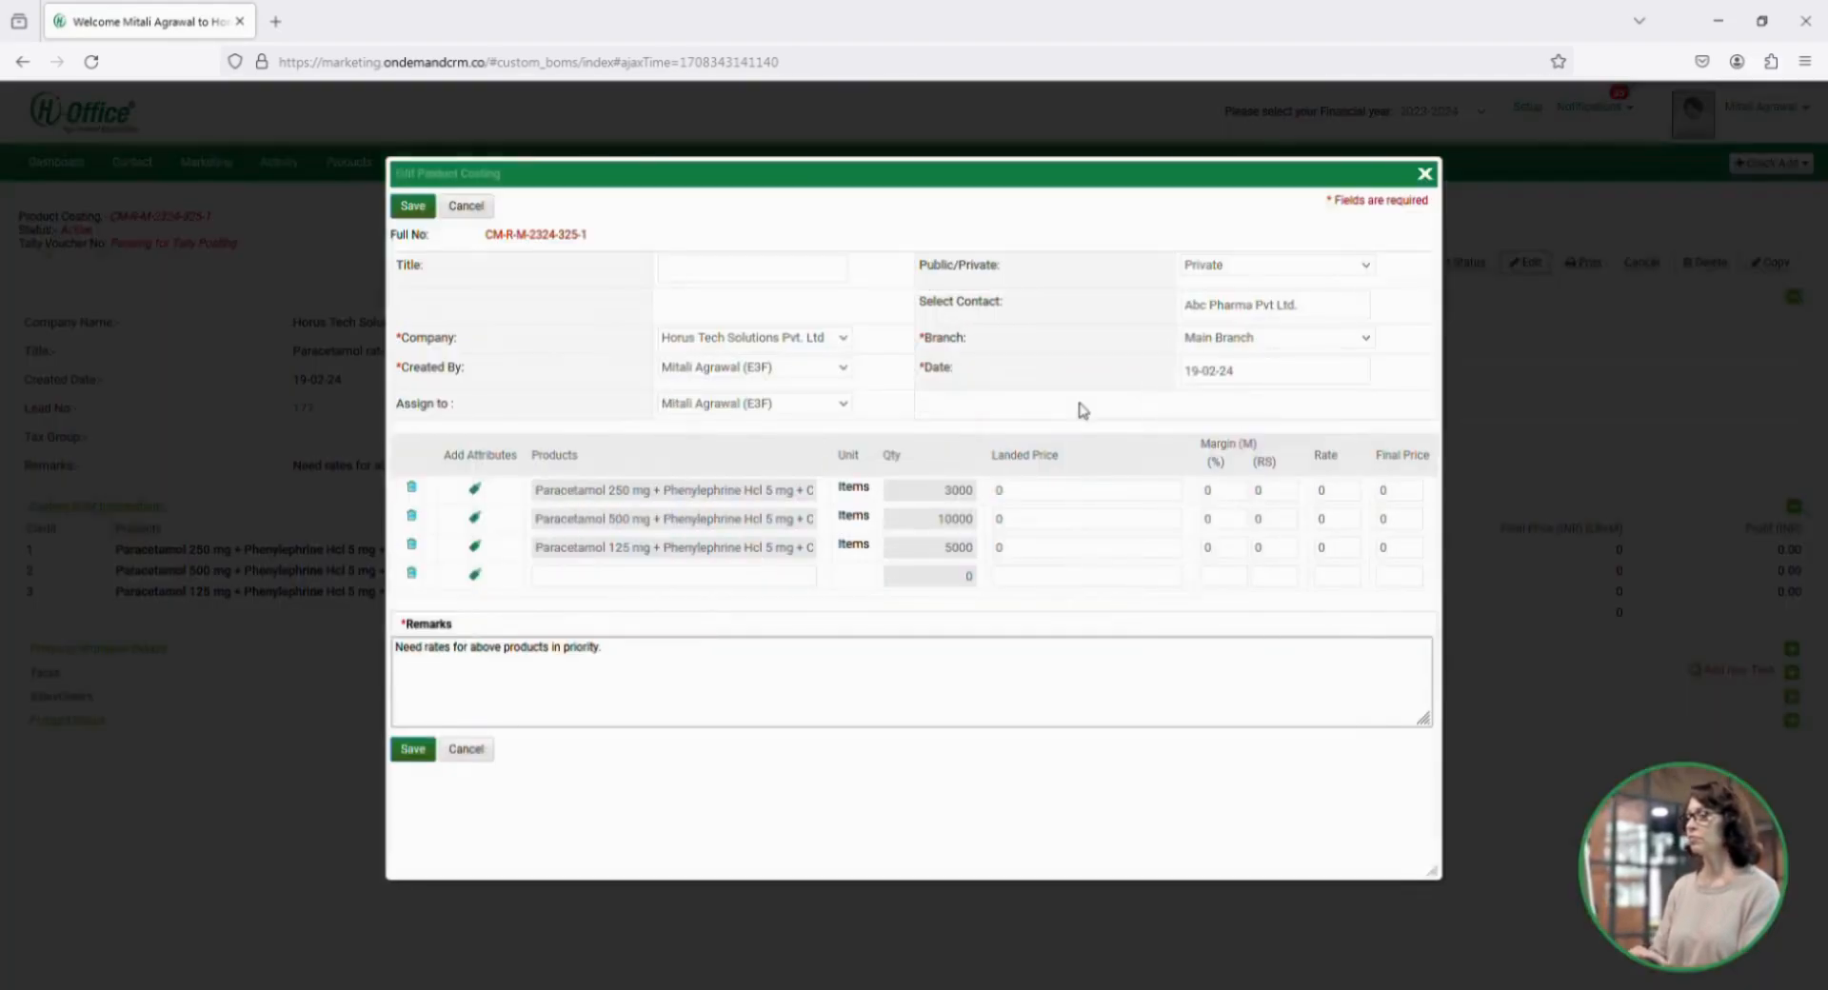
Set the landed price of the Paracetamol 250 mg syrup to 52.30 with a 10% margin.
{"action": "left_click", "coordinate": [1038, 492]}
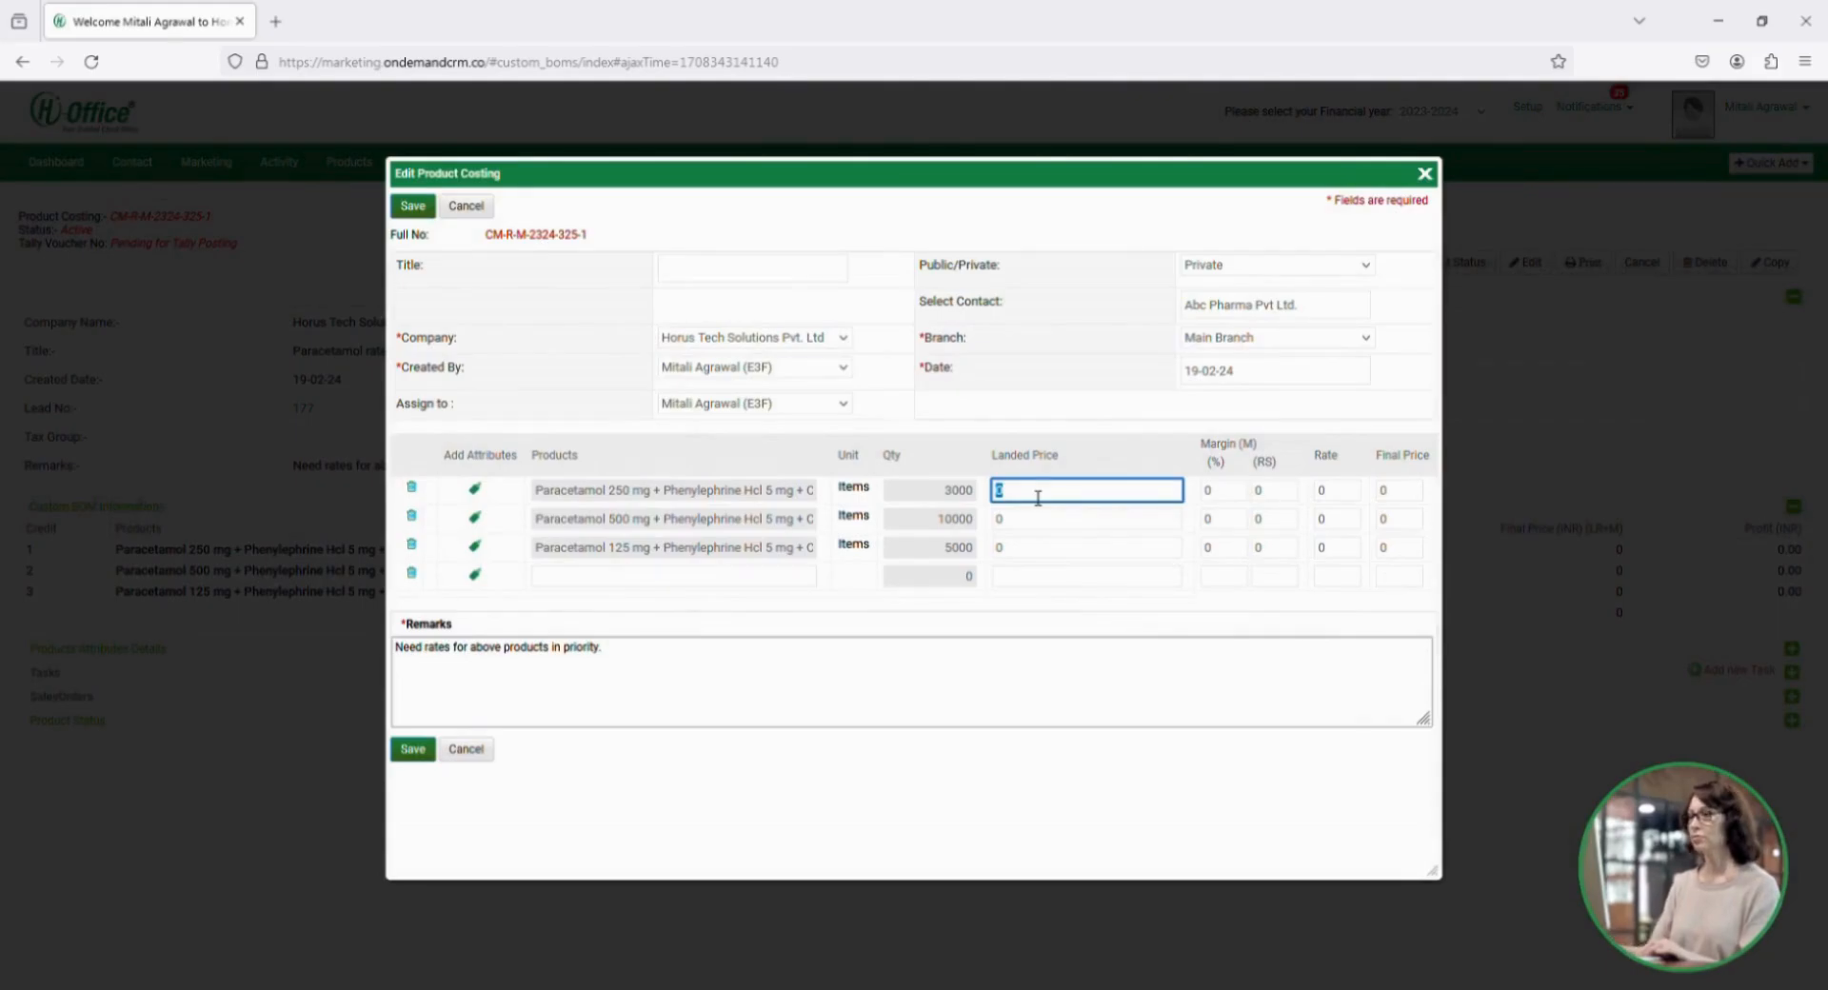
{"action": "key", "text": "Tab"}
{"action": "type", "text": "10"}
{"action": "key", "text": "Tab"}
{"action": "key", "text": "Tab"}
{"action": "key", "text": "Tab"}
{"action": "key", "text": "Tab"}
{"action": "key", "text": "Tab"}
{"action": "key", "text": "Tab"}
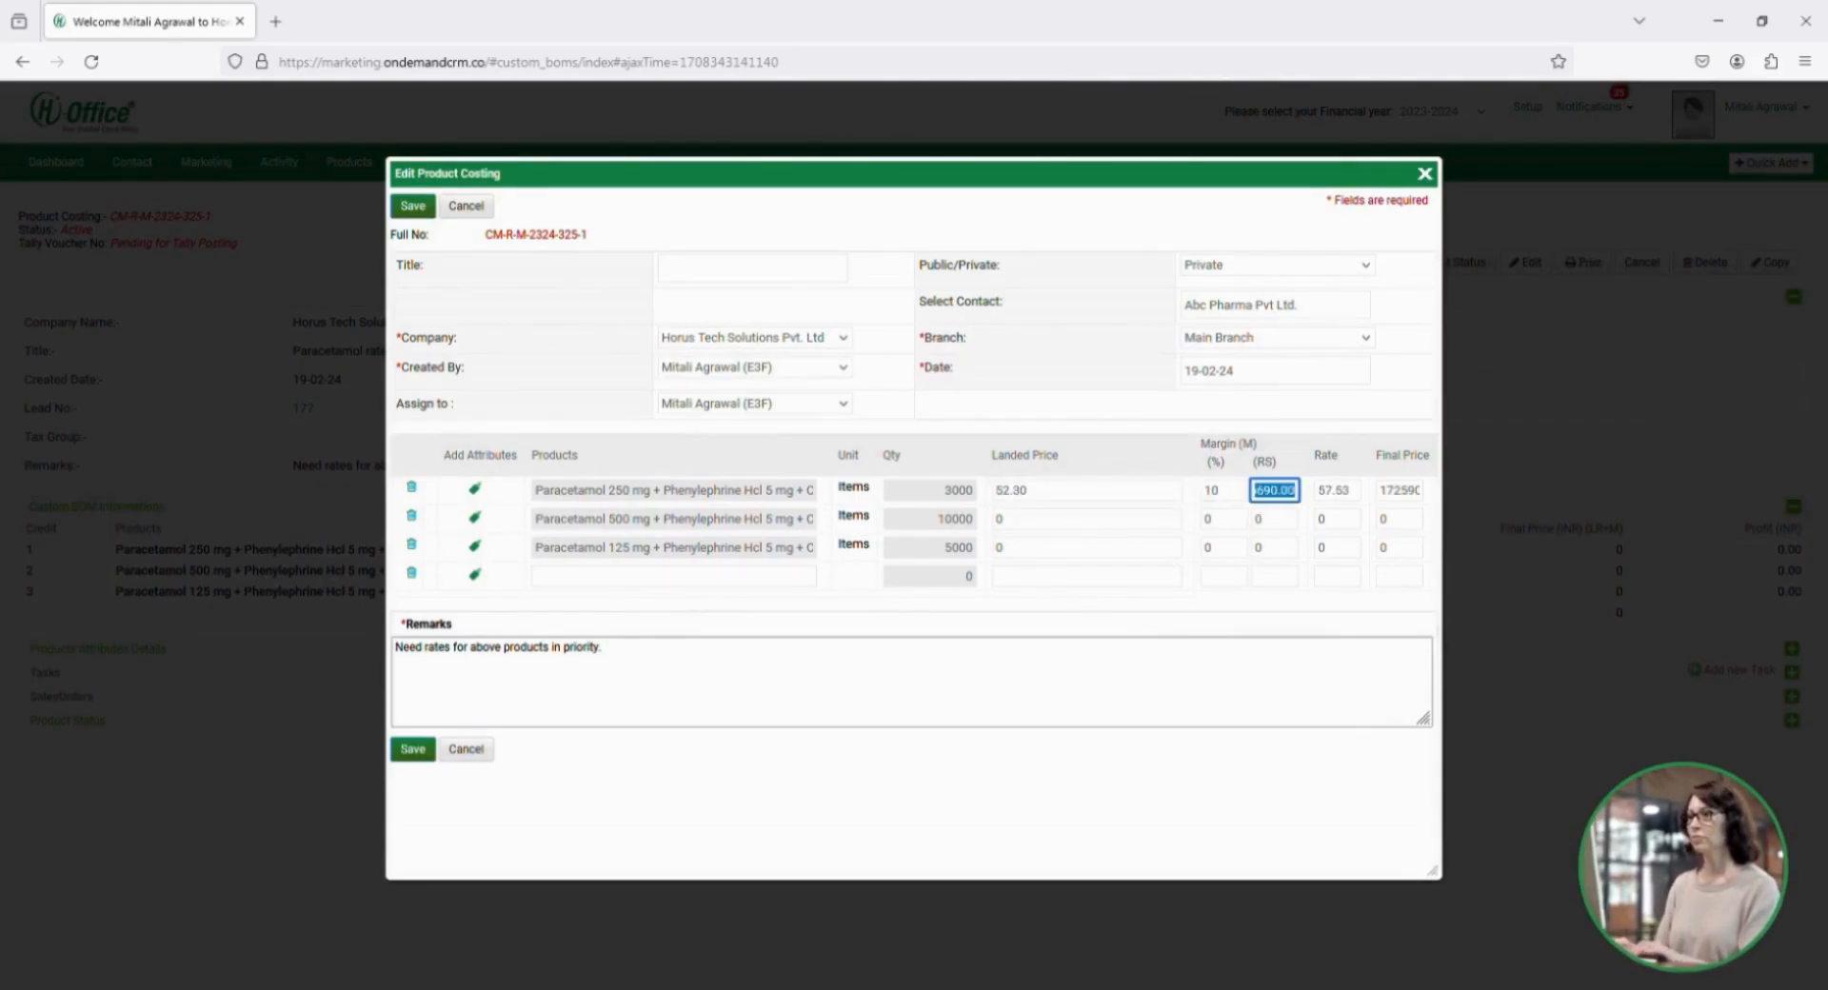
Set the landed price of the Paracetamol 500 mg tablet to 63.50 with a 15% margin.
{"action": "type", "text": "63.50"}
{"action": "key", "text": "Tab"}
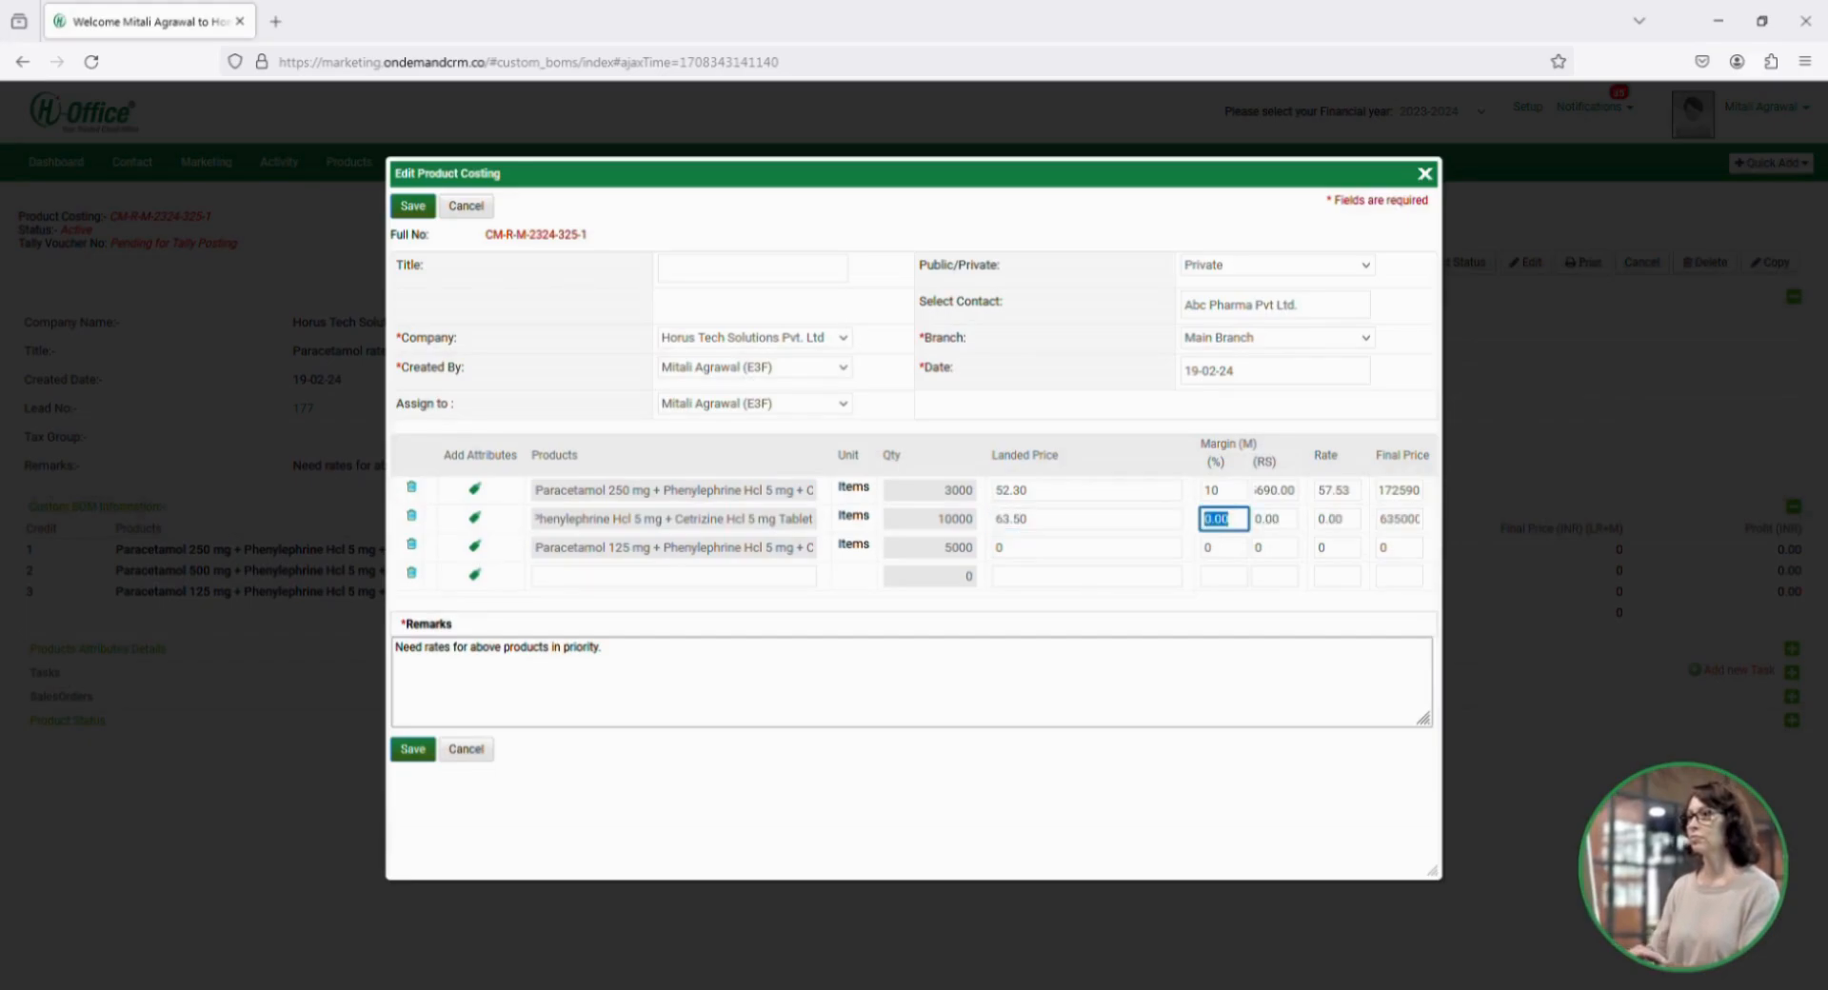
{"action": "type", "text": "15"}
{"action": "key", "text": "Tab"}
{"action": "key", "text": "Tab"}
{"action": "key", "text": "Tab"}
{"action": "key", "text": "Tab"}
{"action": "key", "text": "Tab"}
{"action": "key", "text": "Tab"}
Set the landed price of the Paracetamol 125 mg syrup to 54.25 with a 5% margin and save the costing.
{"action": "type", "text": "54"}
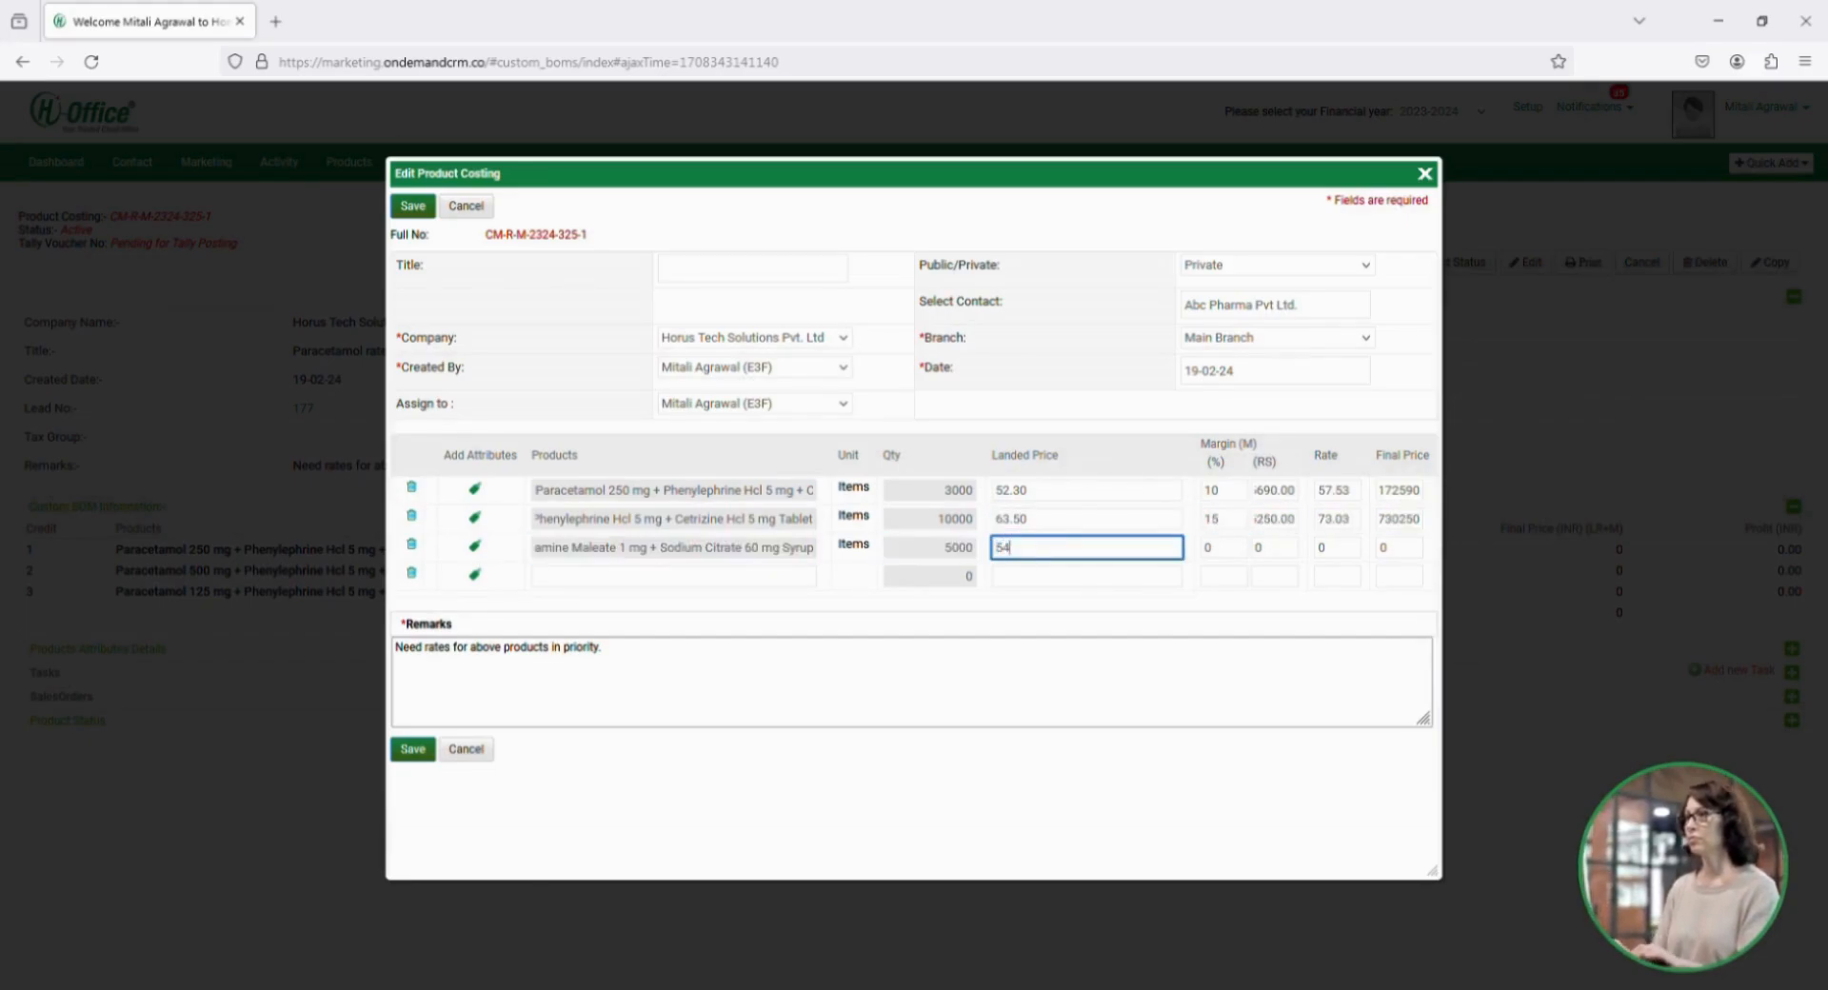
{"action": "type", "text": ".25"}
{"action": "key", "text": "Tab"}
{"action": "type", "text": "5"}
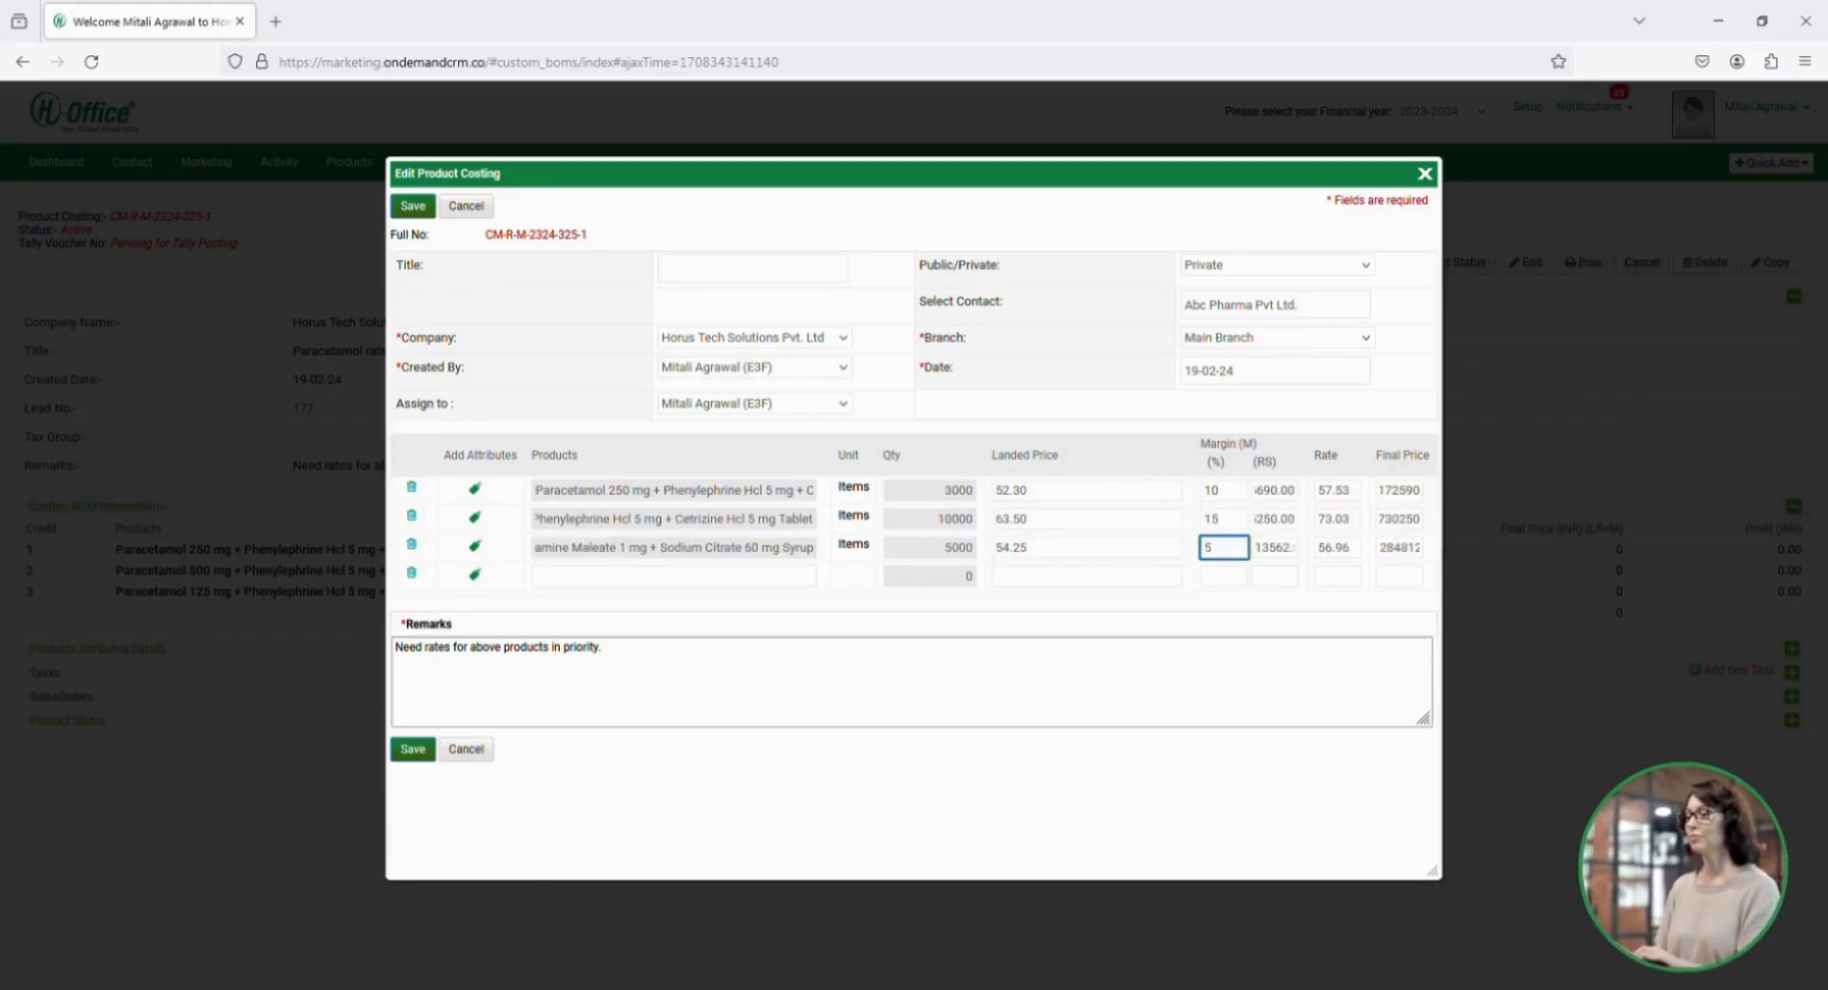
{"action": "left_click", "coordinate": [413, 751]}
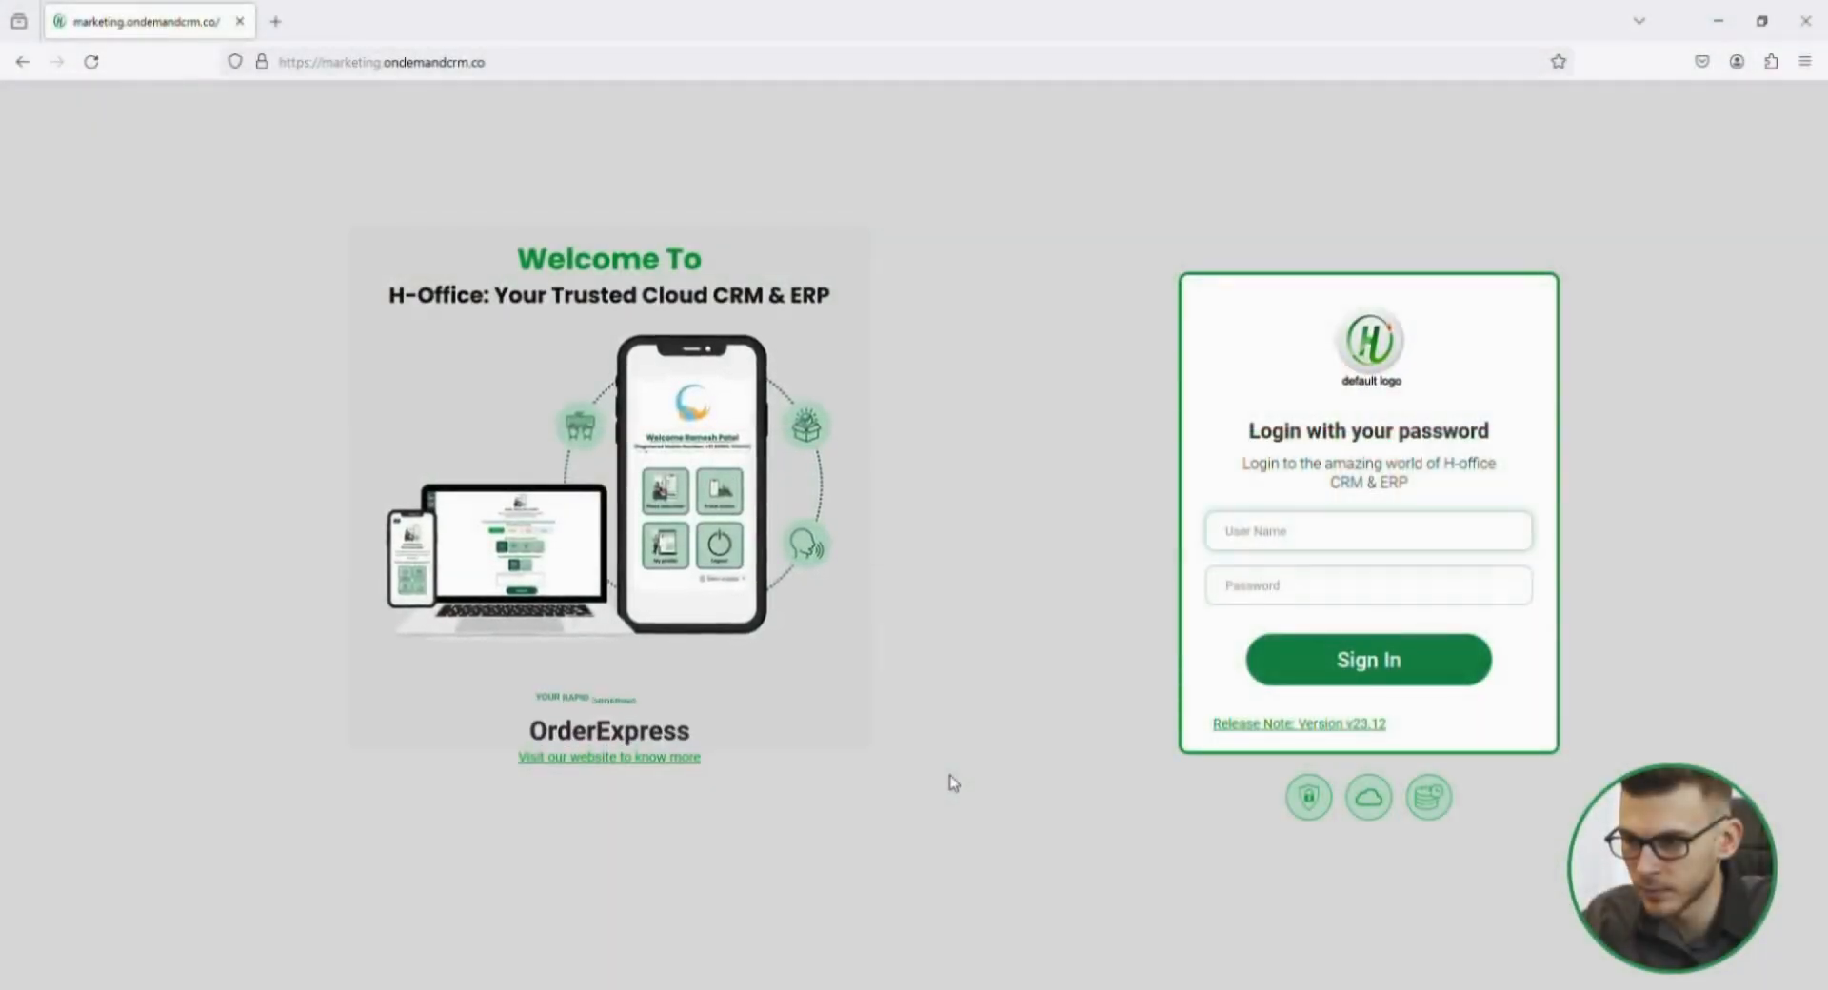
Sign in as the sales team member with the user name and account password.
{"action": "type", "text": "nitin"}
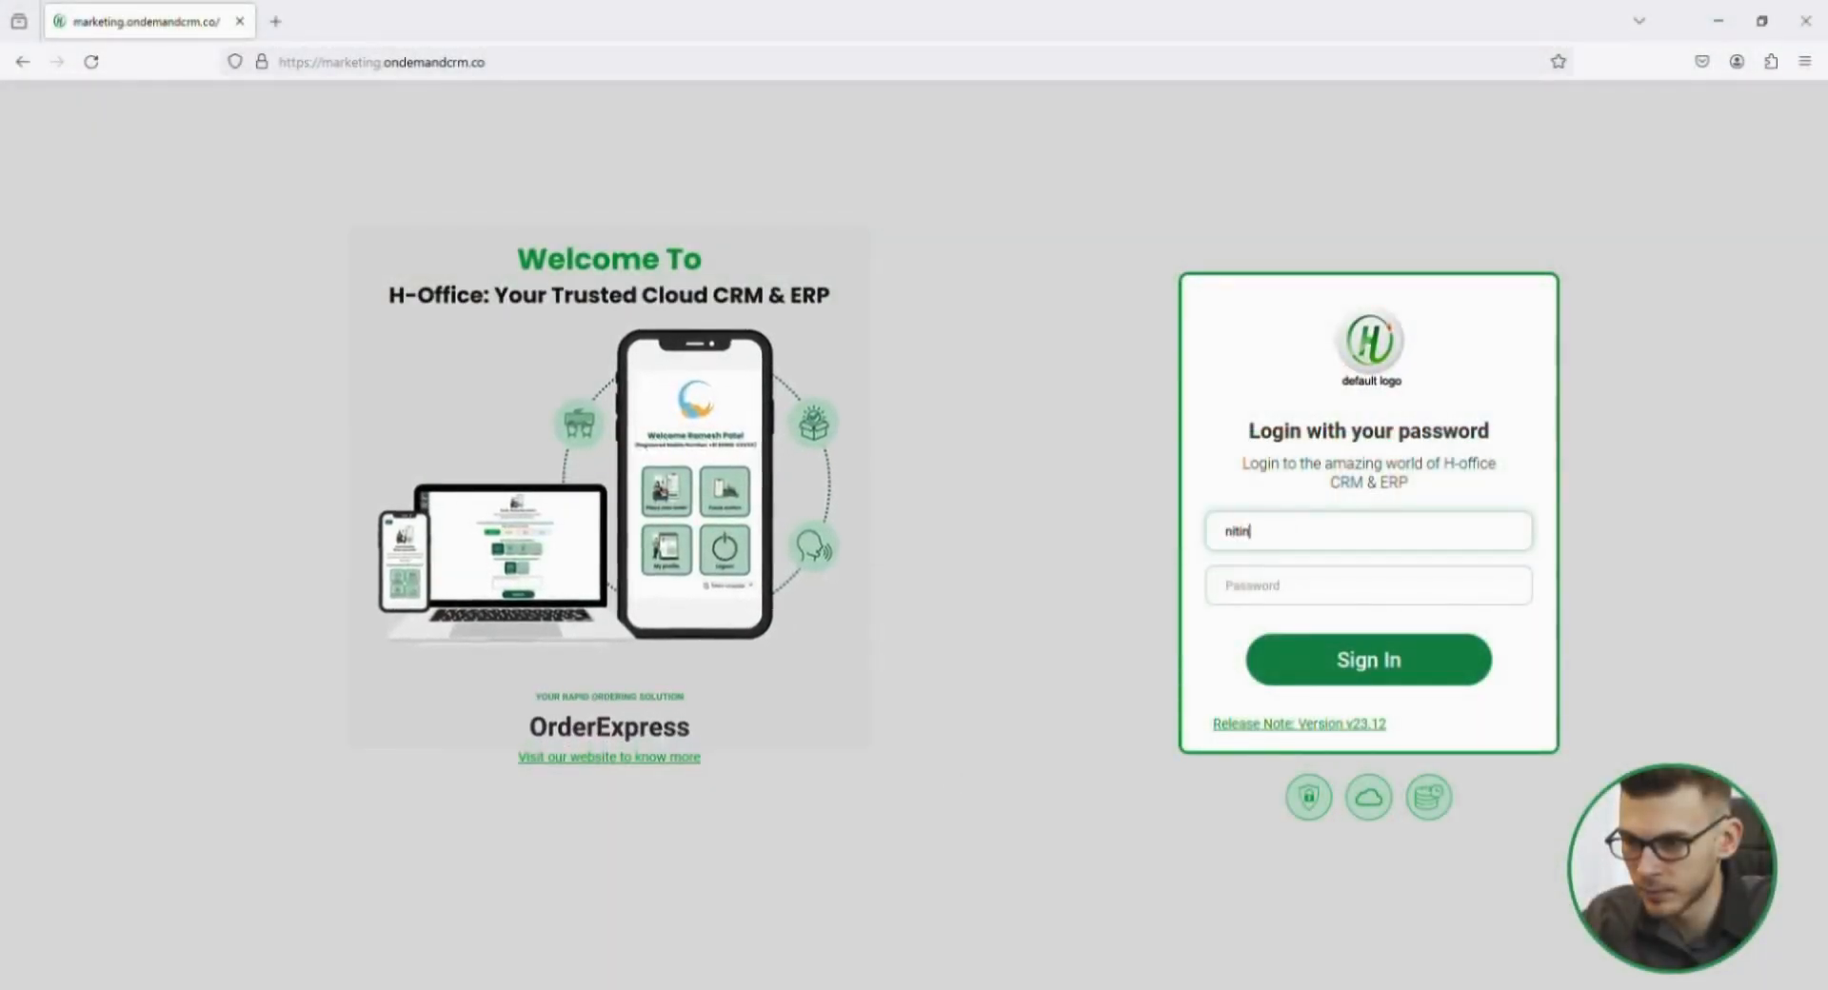
{"action": "key", "text": "Tab"}
{"action": "type", "text": "•••••"}
{"action": "key", "text": "Return"}
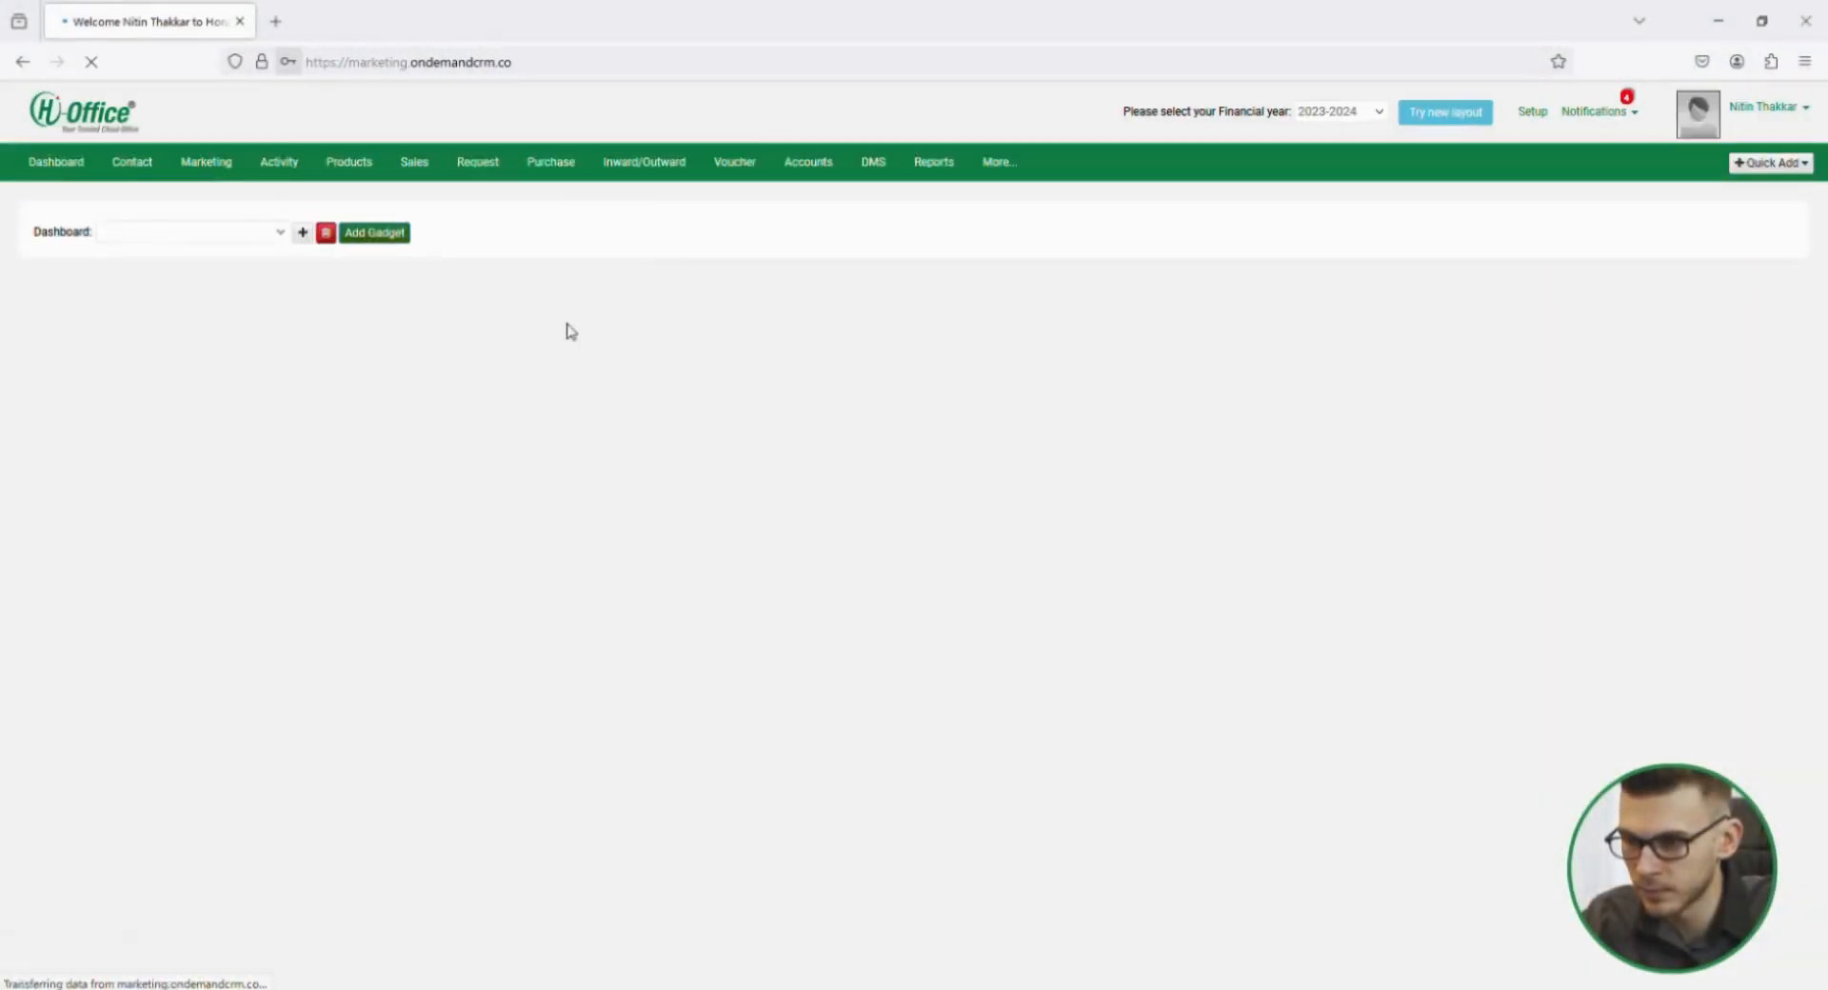
Open the lead "Paracetamol production for USA based client" and bring up its product costing from the Custom BOM details.
{"action": "mouse_move", "coordinate": [203, 170]}
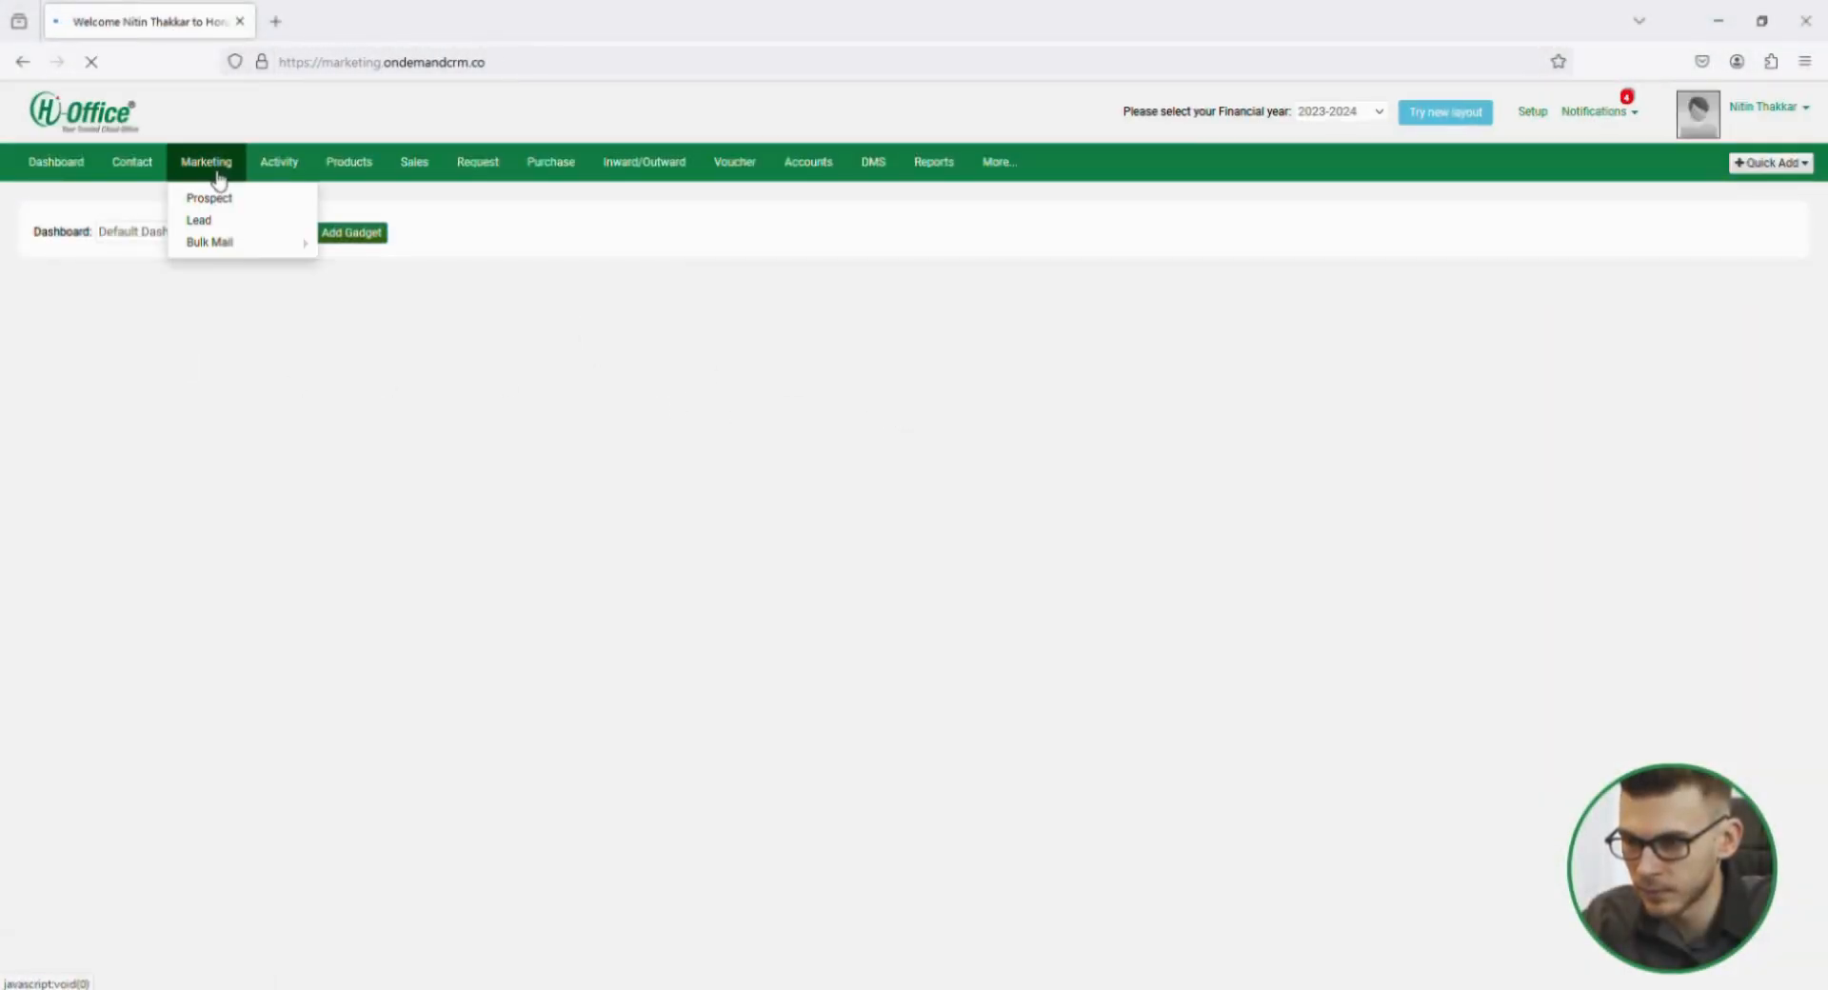
{"action": "left_click", "coordinate": [214, 230]}
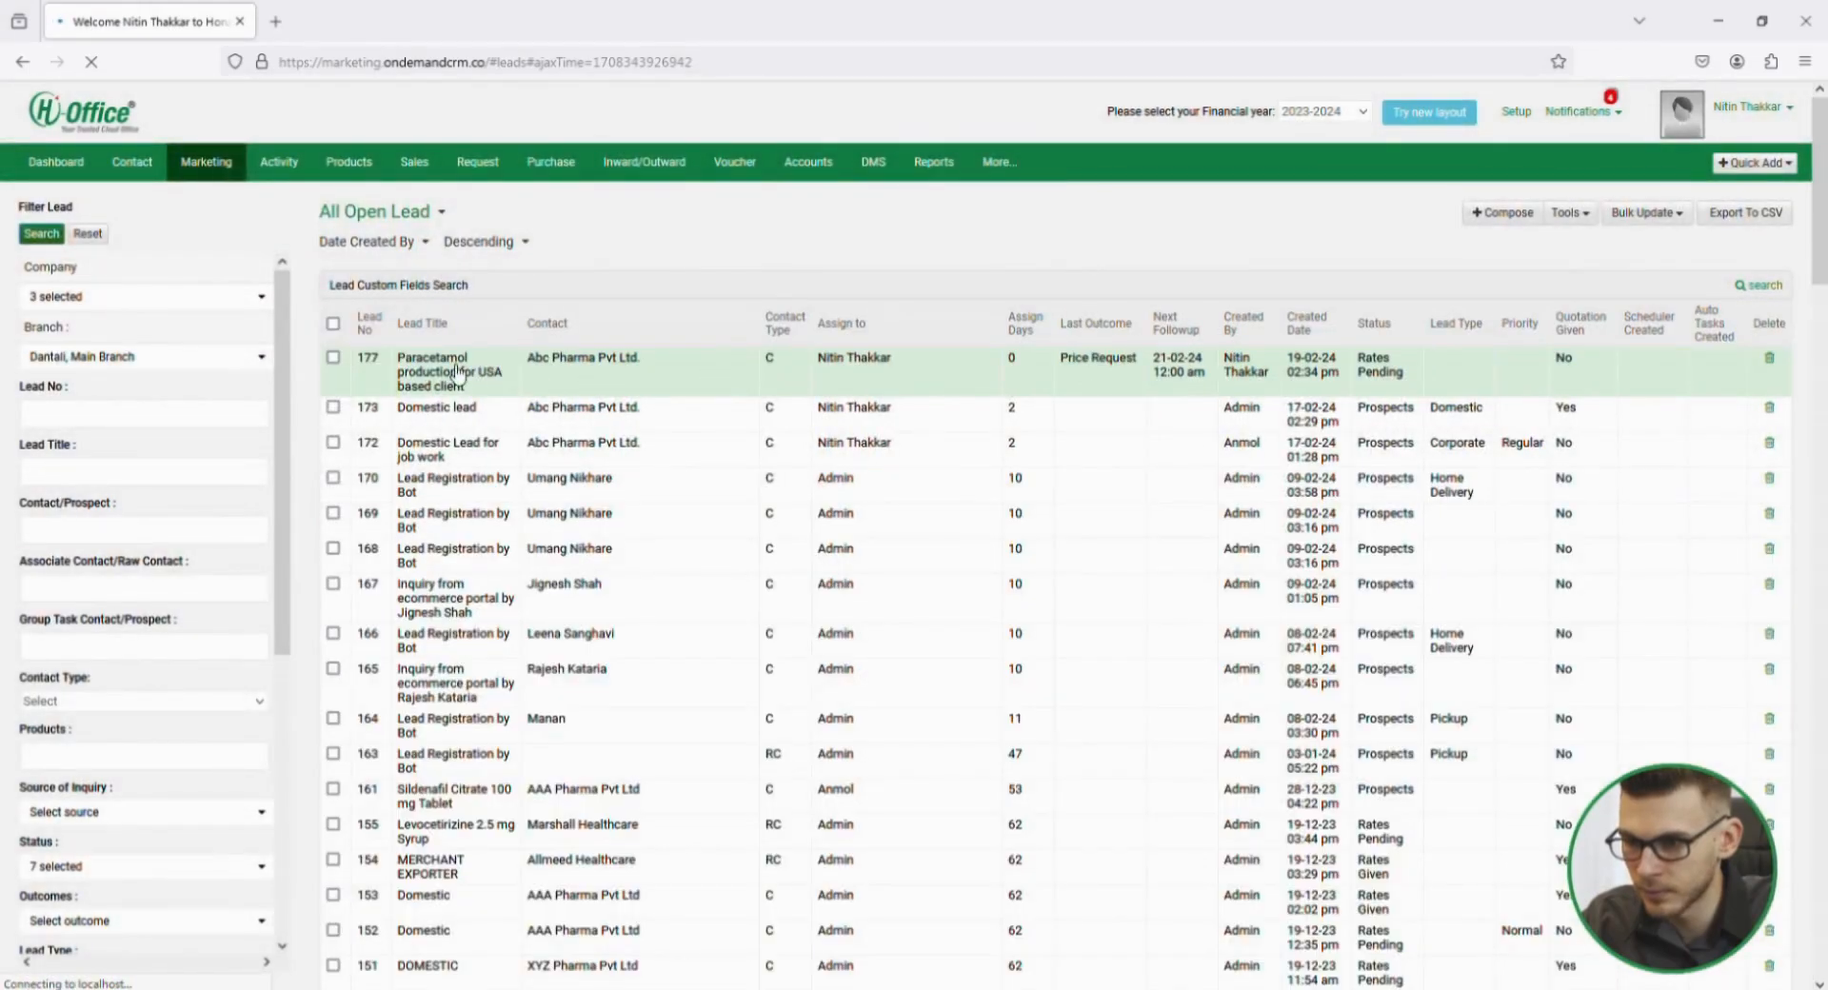
{"action": "left_click", "coordinate": [459, 372]}
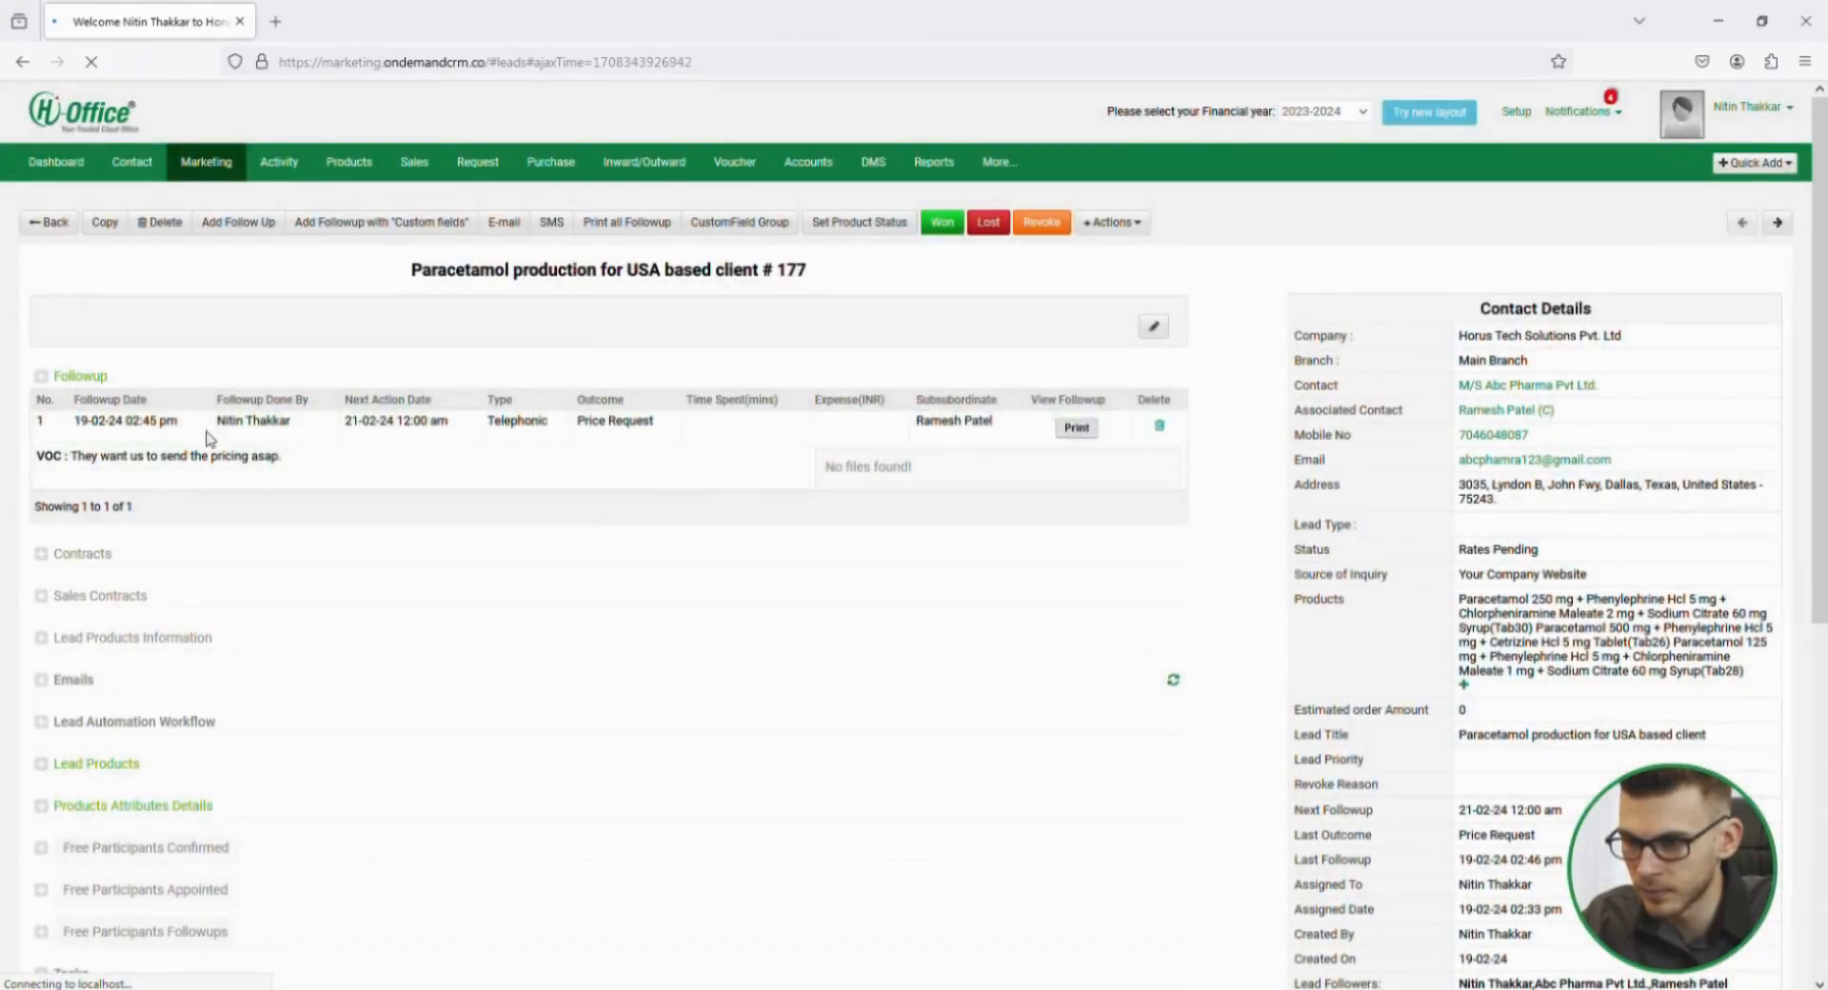
{"action": "scroll", "coordinate": [221, 545], "scroll_direction": "down", "scroll_amount": 5}
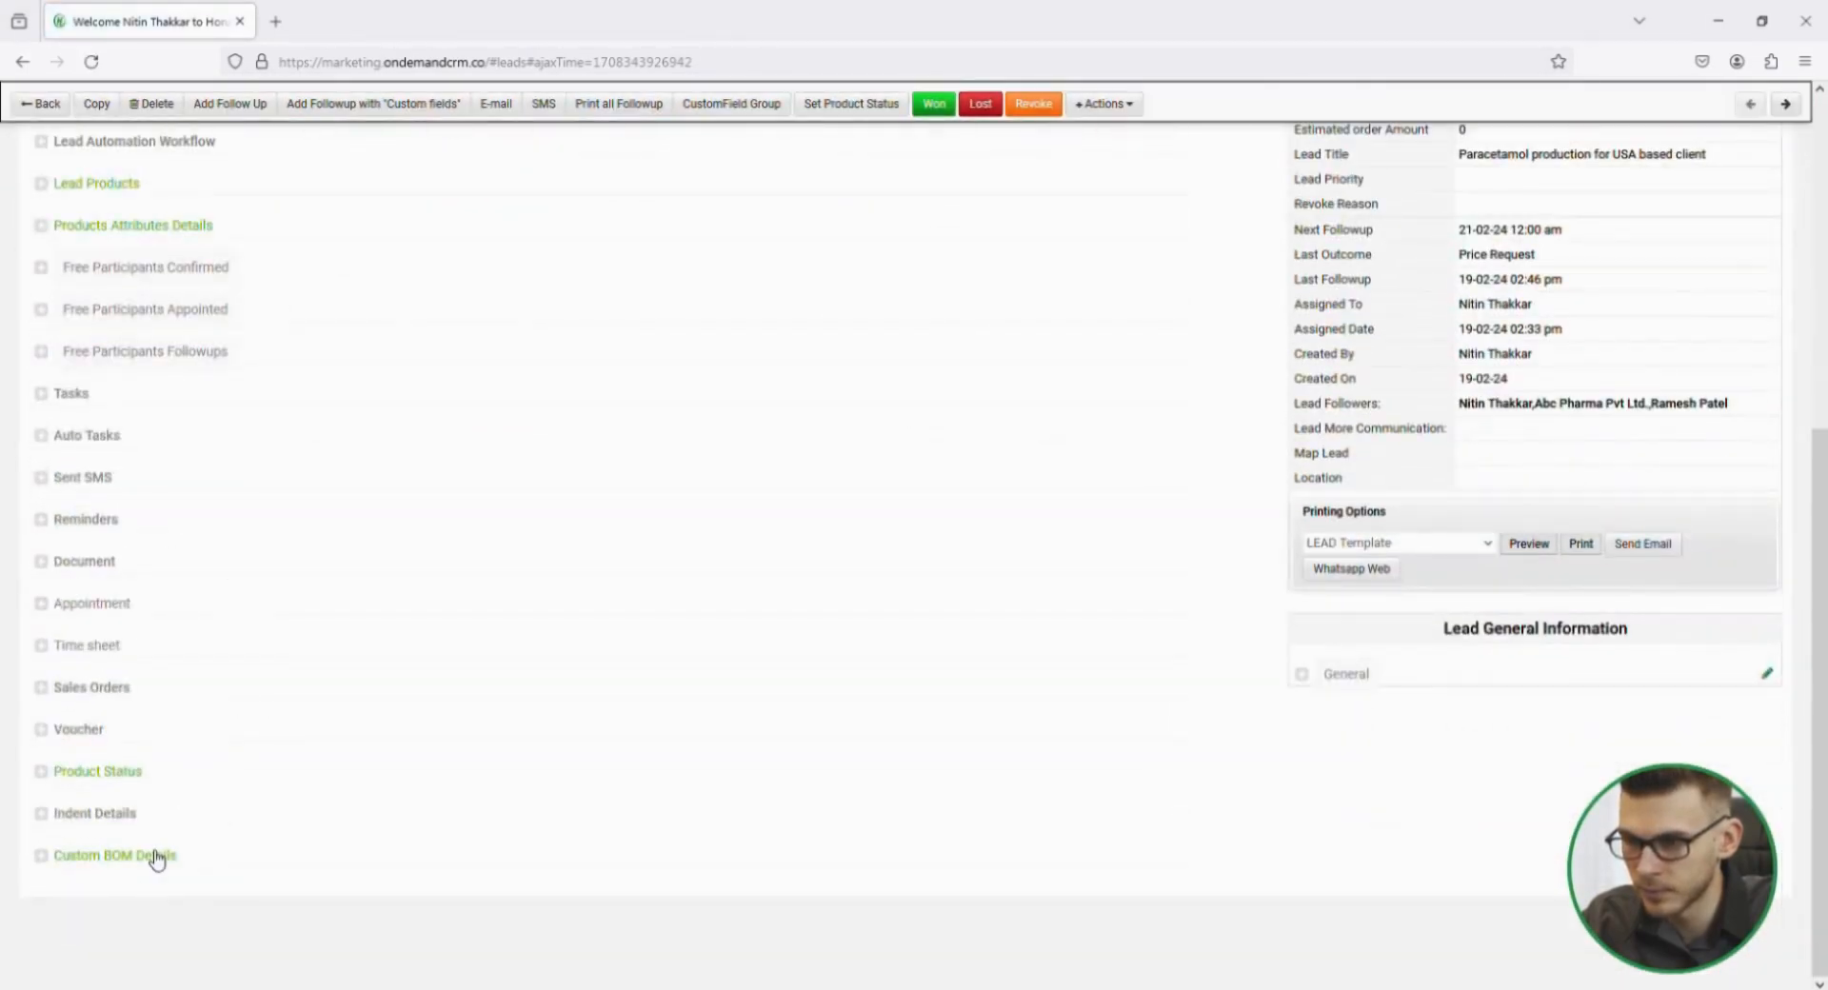
{"action": "left_click", "coordinate": [157, 856]}
{"action": "scroll", "coordinate": [503, 743], "scroll_direction": "down", "scroll_amount": 1}
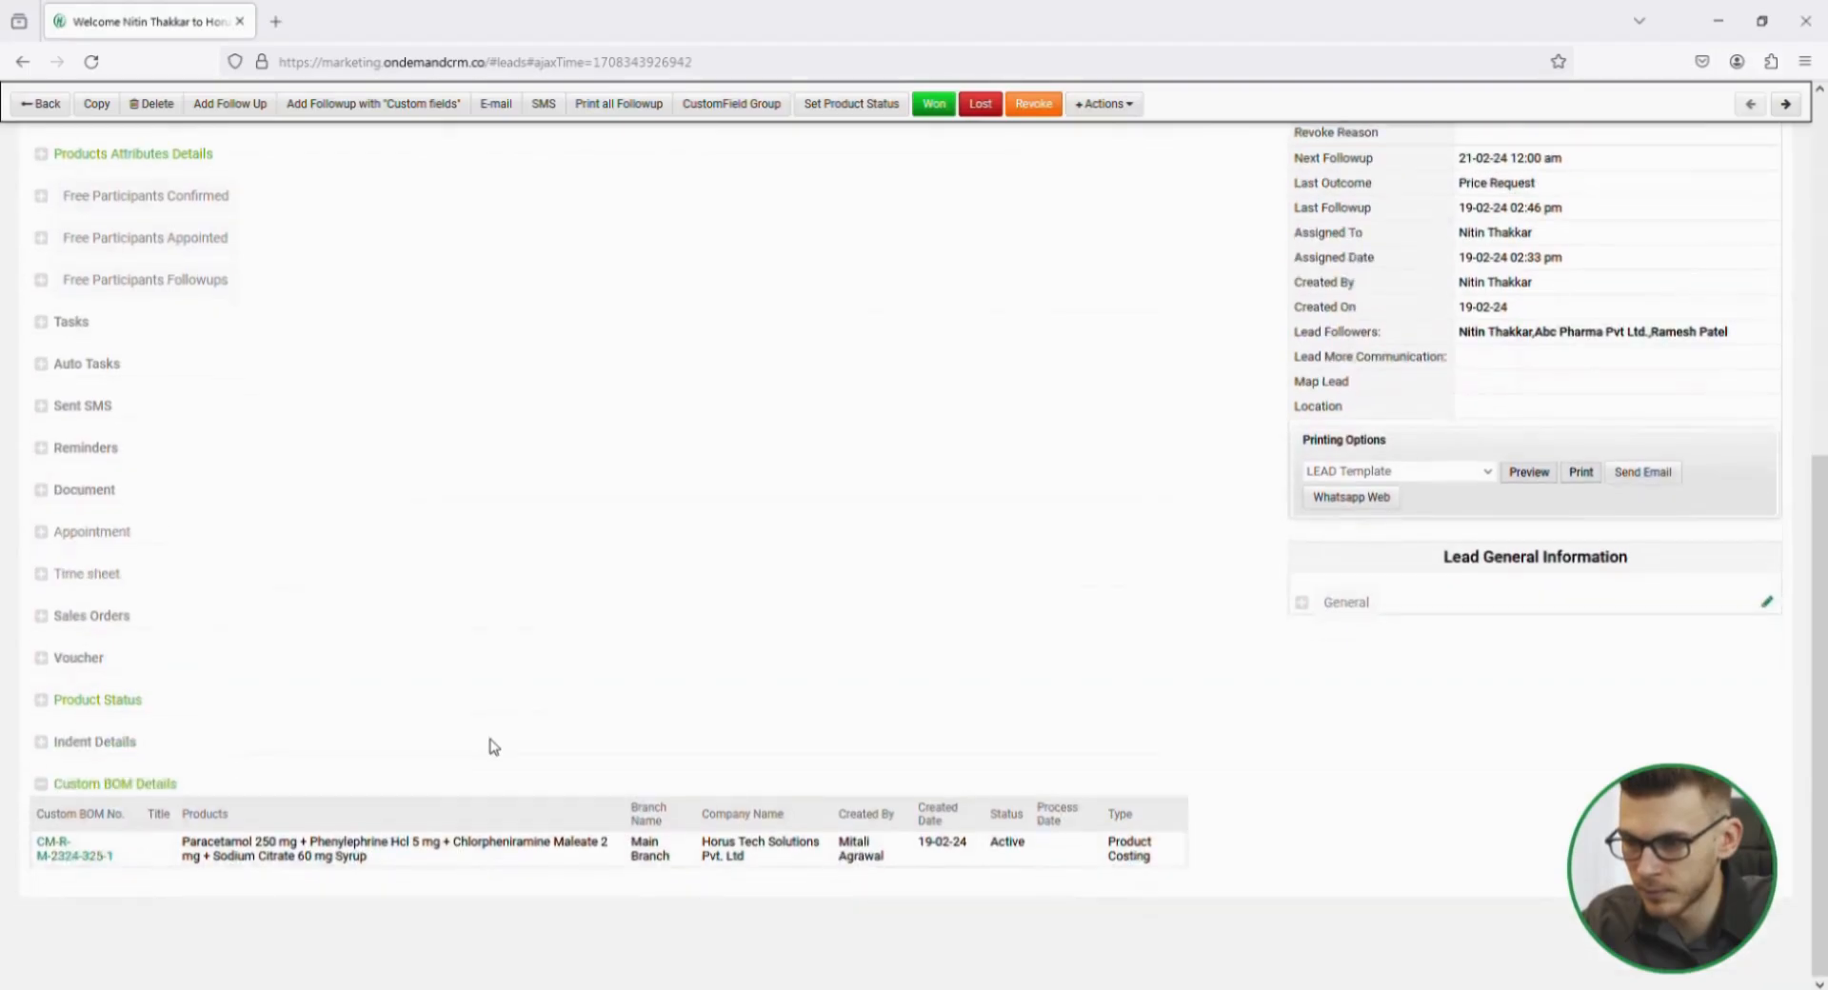
{"action": "left_click", "coordinate": [76, 857]}
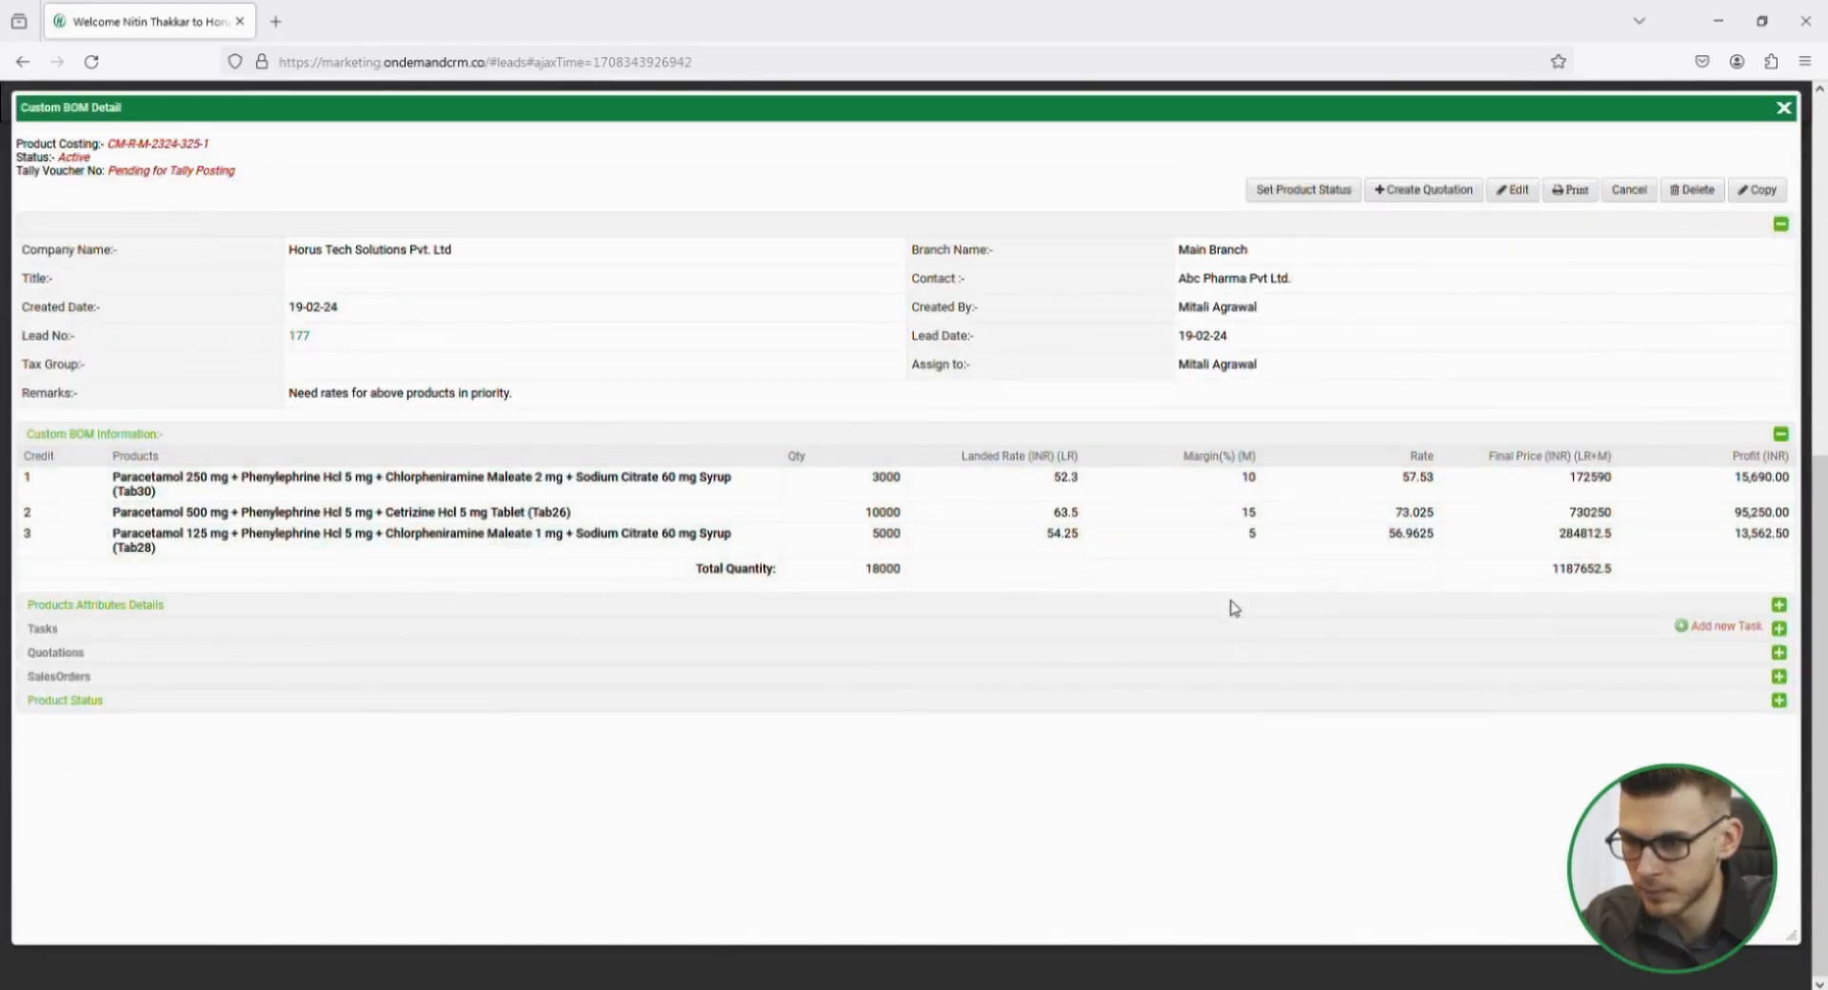
Create a quotation from the product costing and set the three product rates to 60.25, 78.50 and 65.25 USD in order.
{"action": "left_click", "coordinate": [1436, 191]}
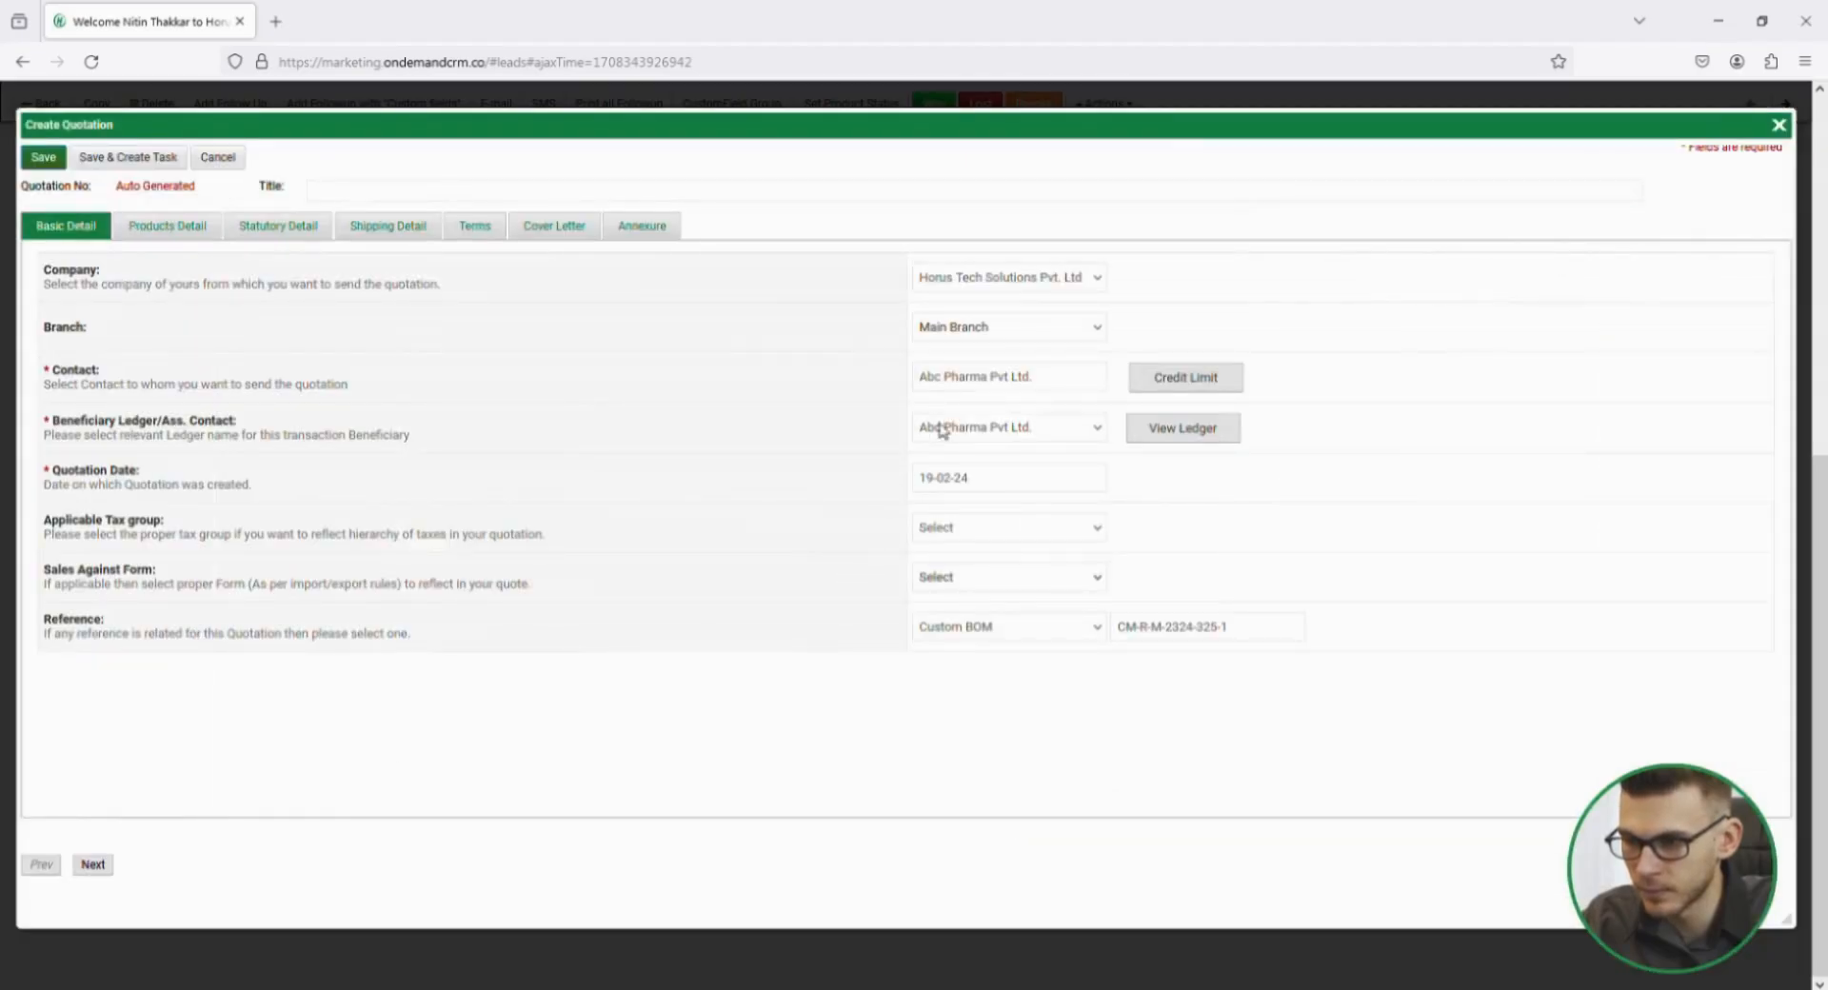
{"action": "left_click", "coordinate": [189, 232]}
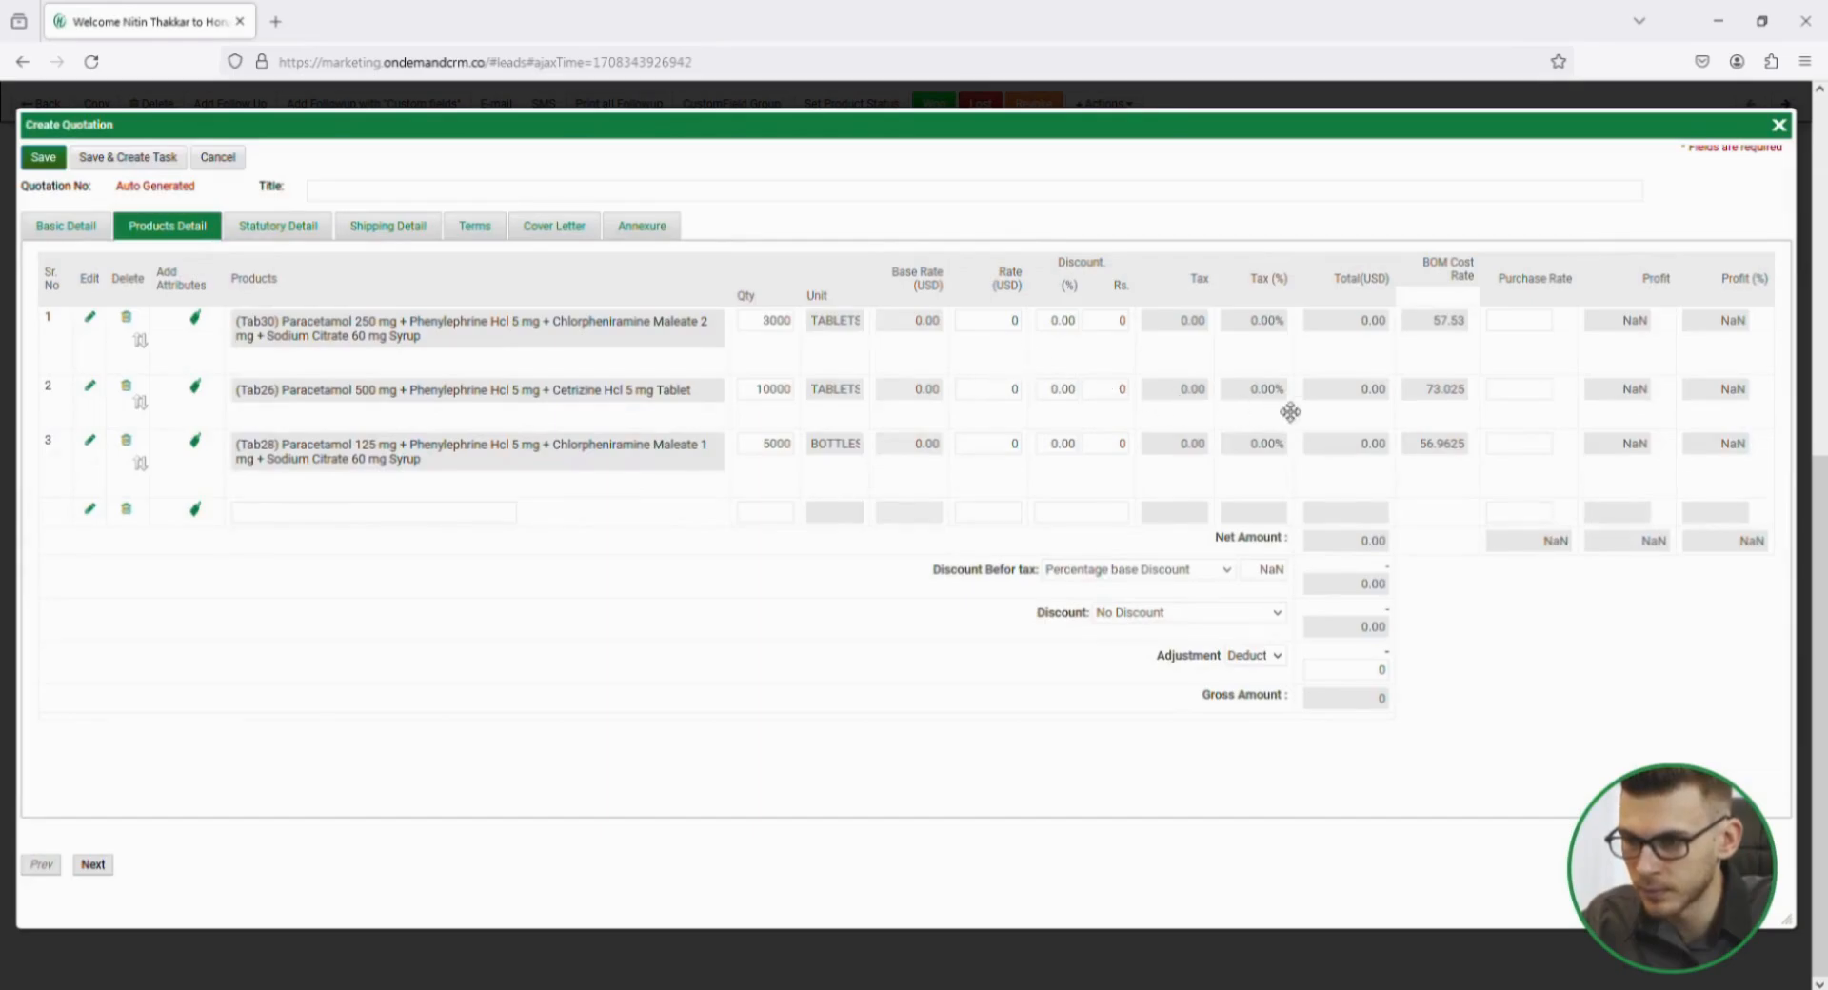
{"action": "left_click", "coordinate": [1024, 328]}
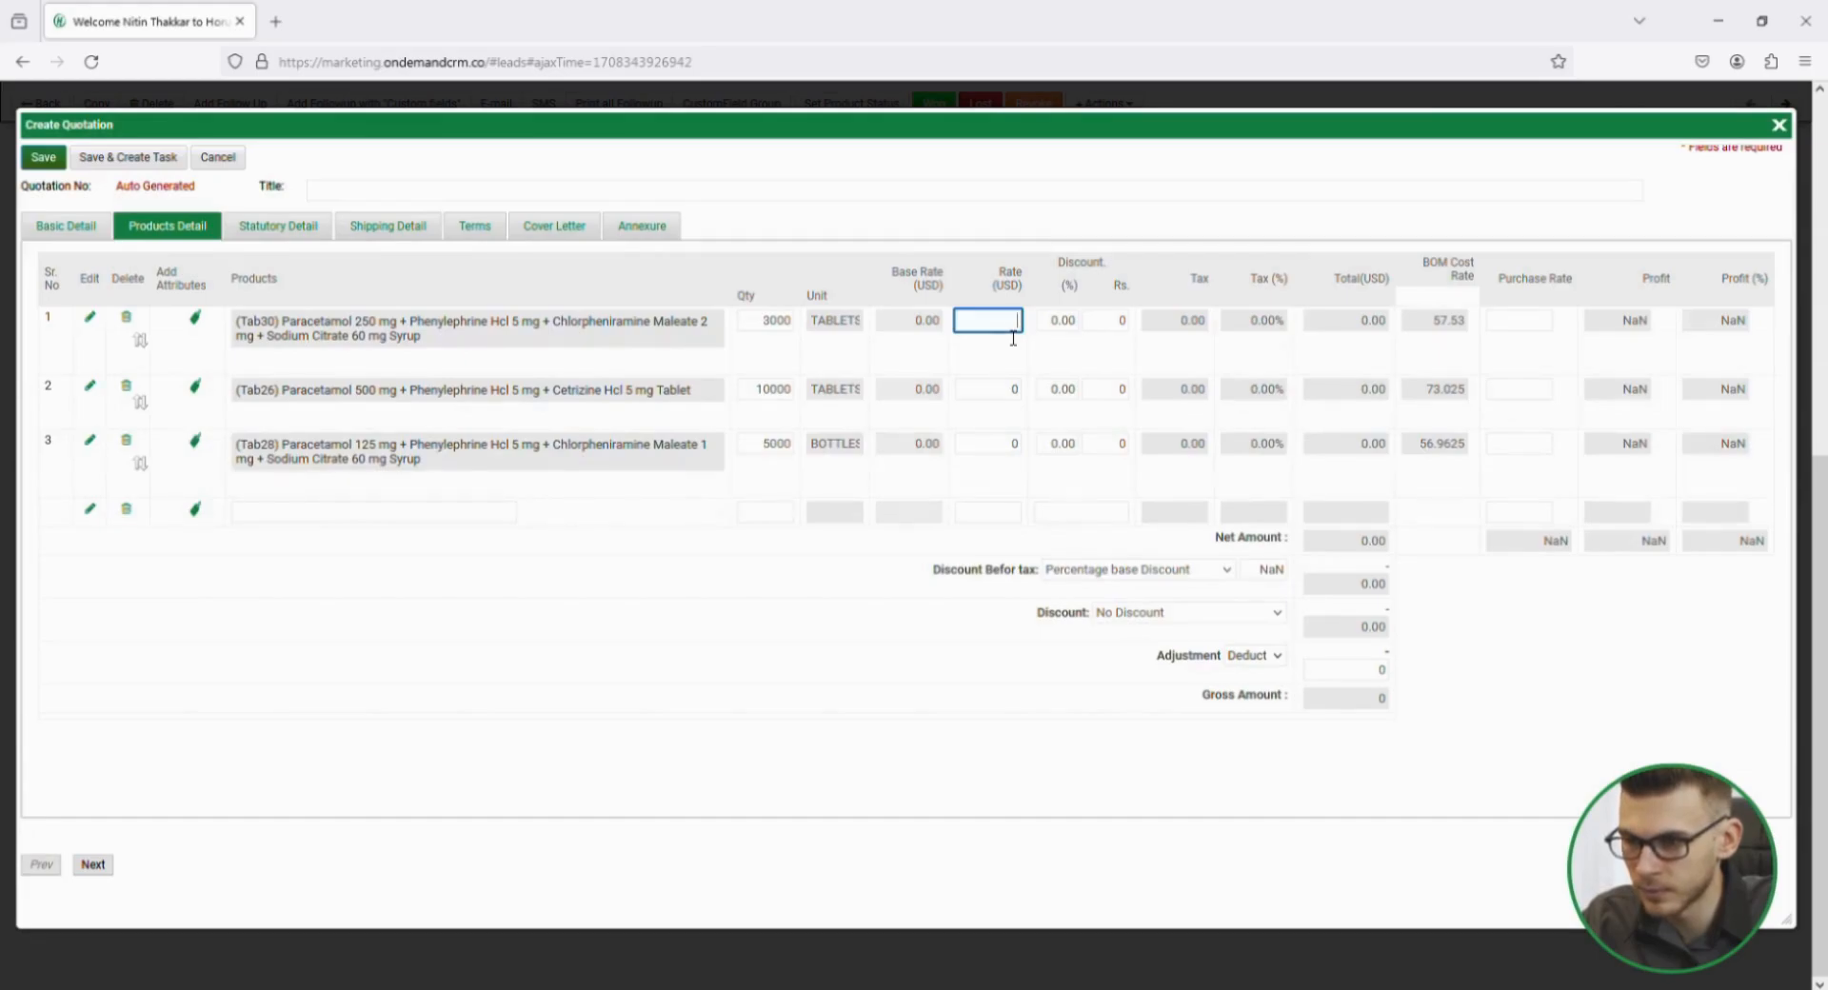
{"action": "left_click", "coordinate": [1015, 401]}
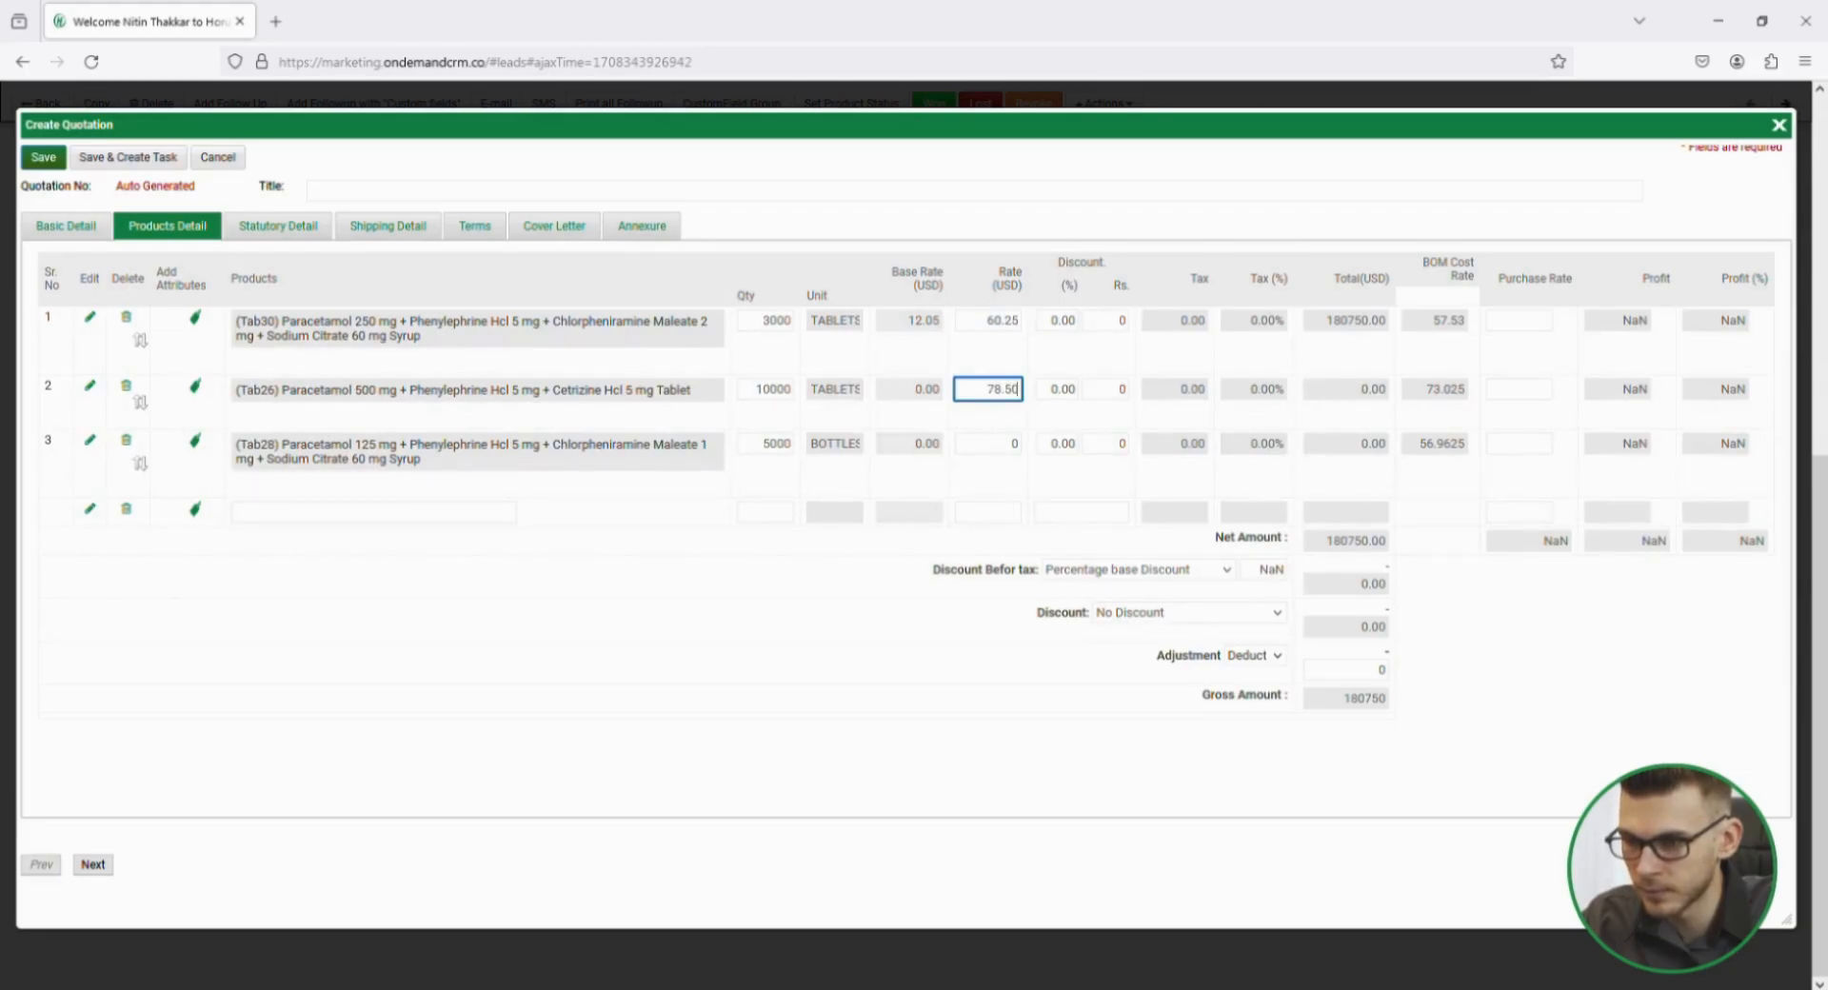
{"action": "left_click", "coordinate": [1008, 461]}
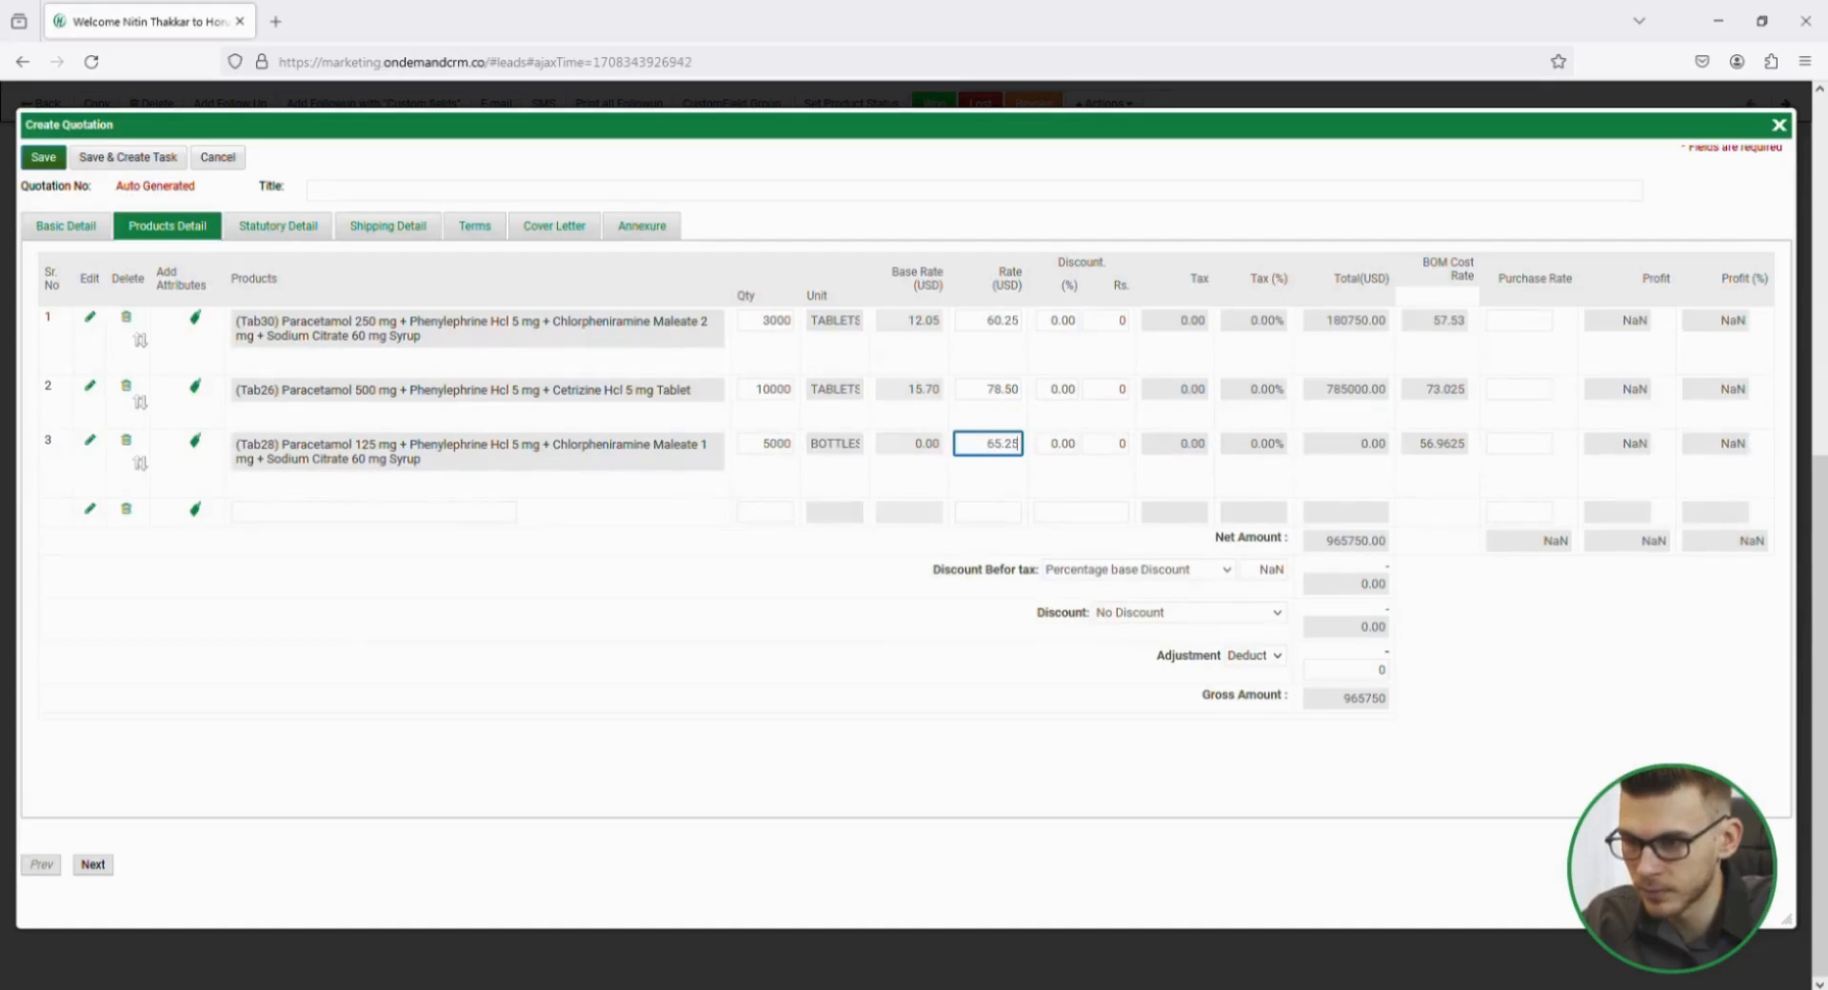
Review the quotation's statutory details and set its shipping address to Head Office, shipped through Transport.
{"action": "left_click", "coordinate": [325, 221]}
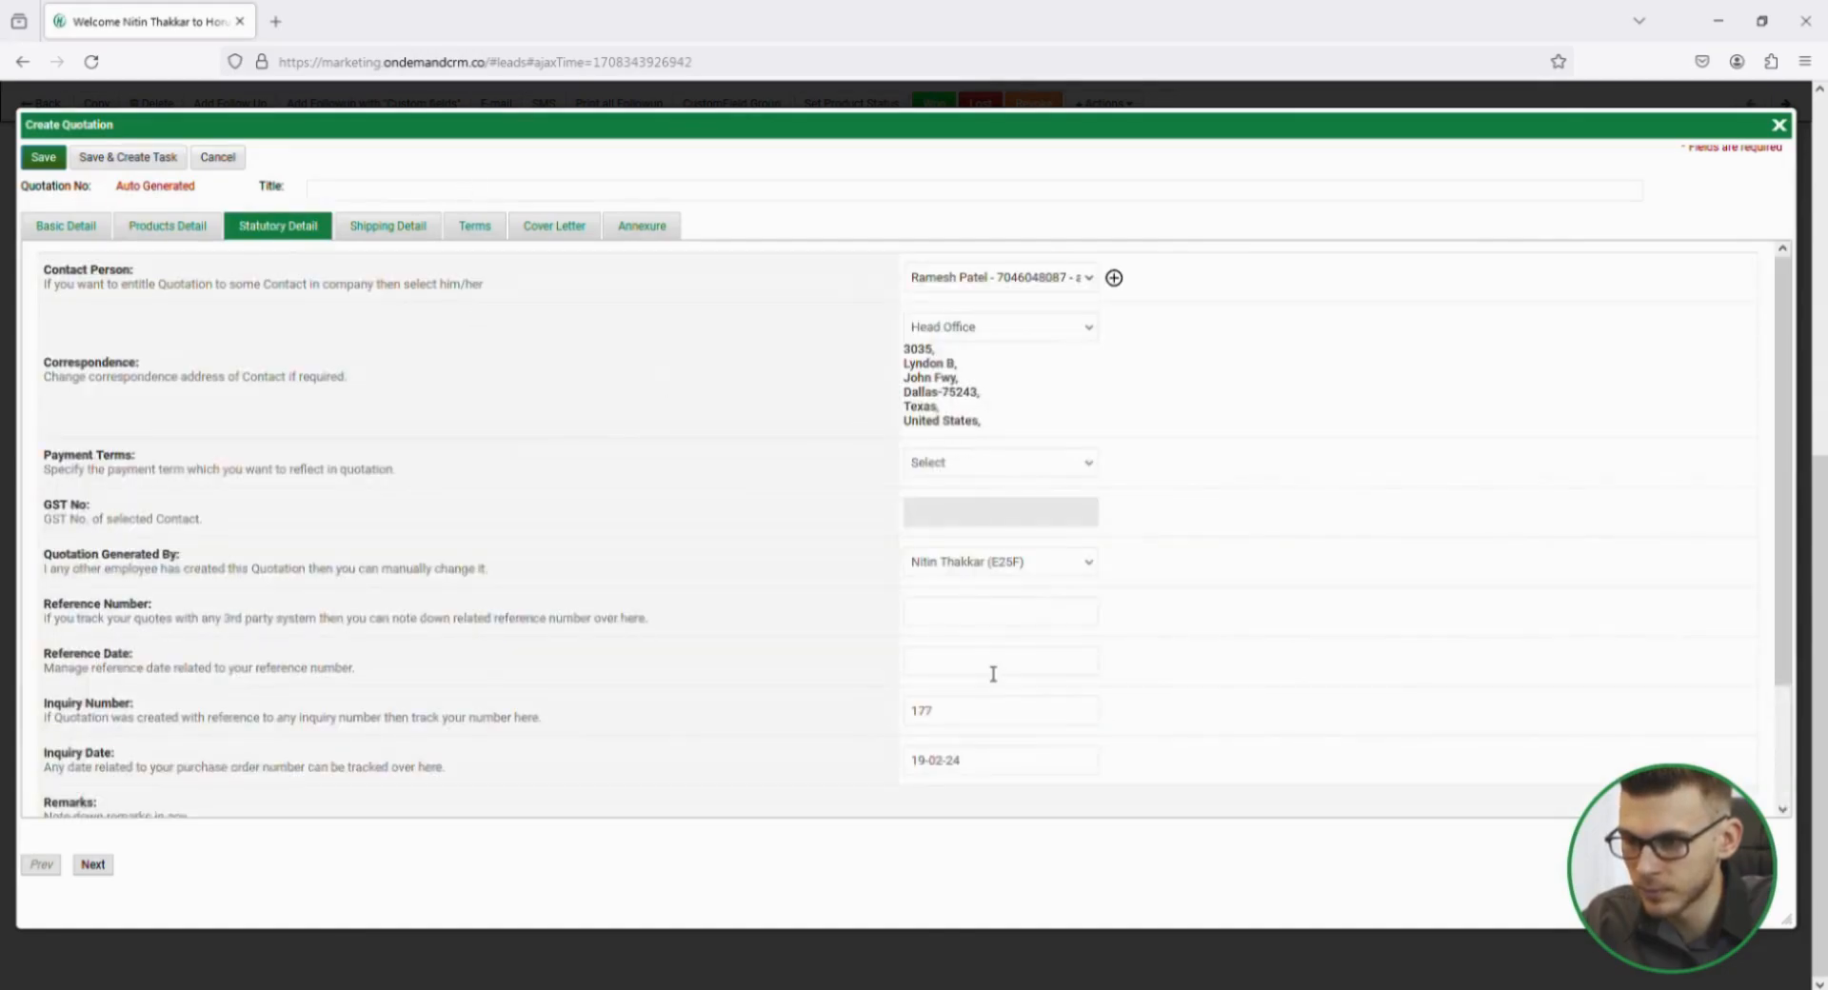
{"action": "scroll", "coordinate": [986, 667], "scroll_direction": "down", "scroll_amount": 3}
{"action": "left_click", "coordinate": [398, 232]}
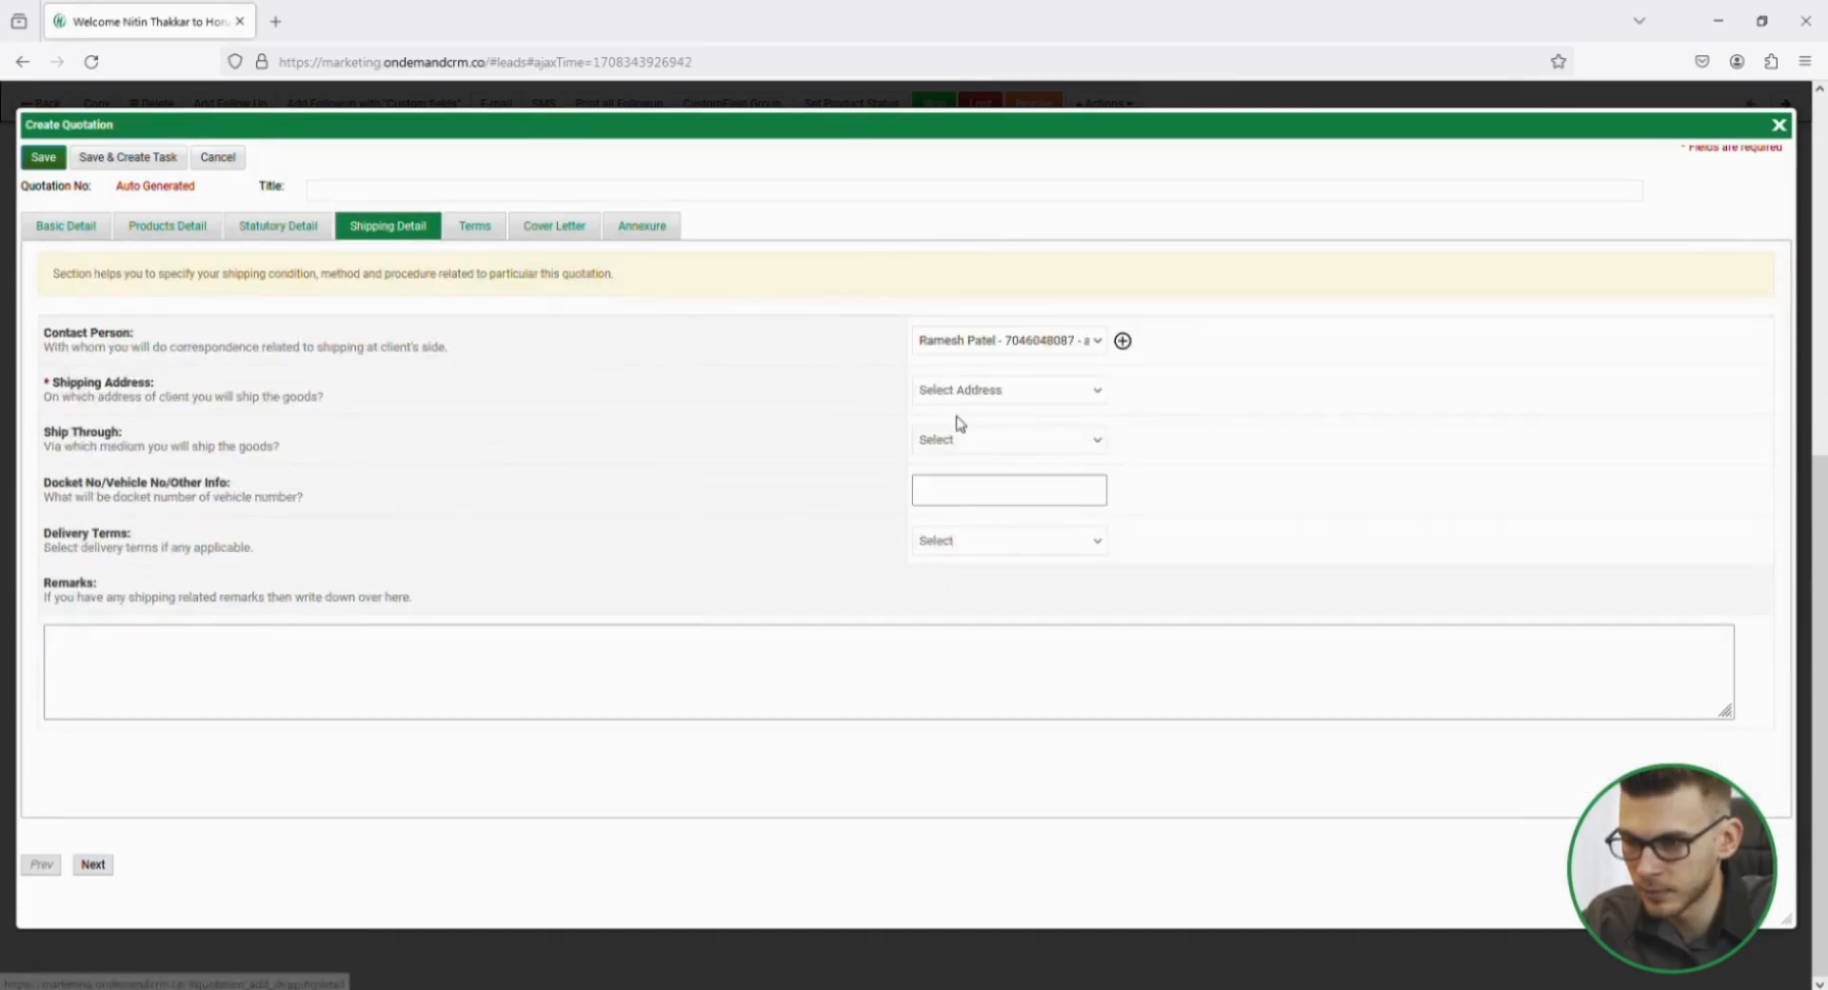
{"action": "left_click", "coordinate": [998, 429]}
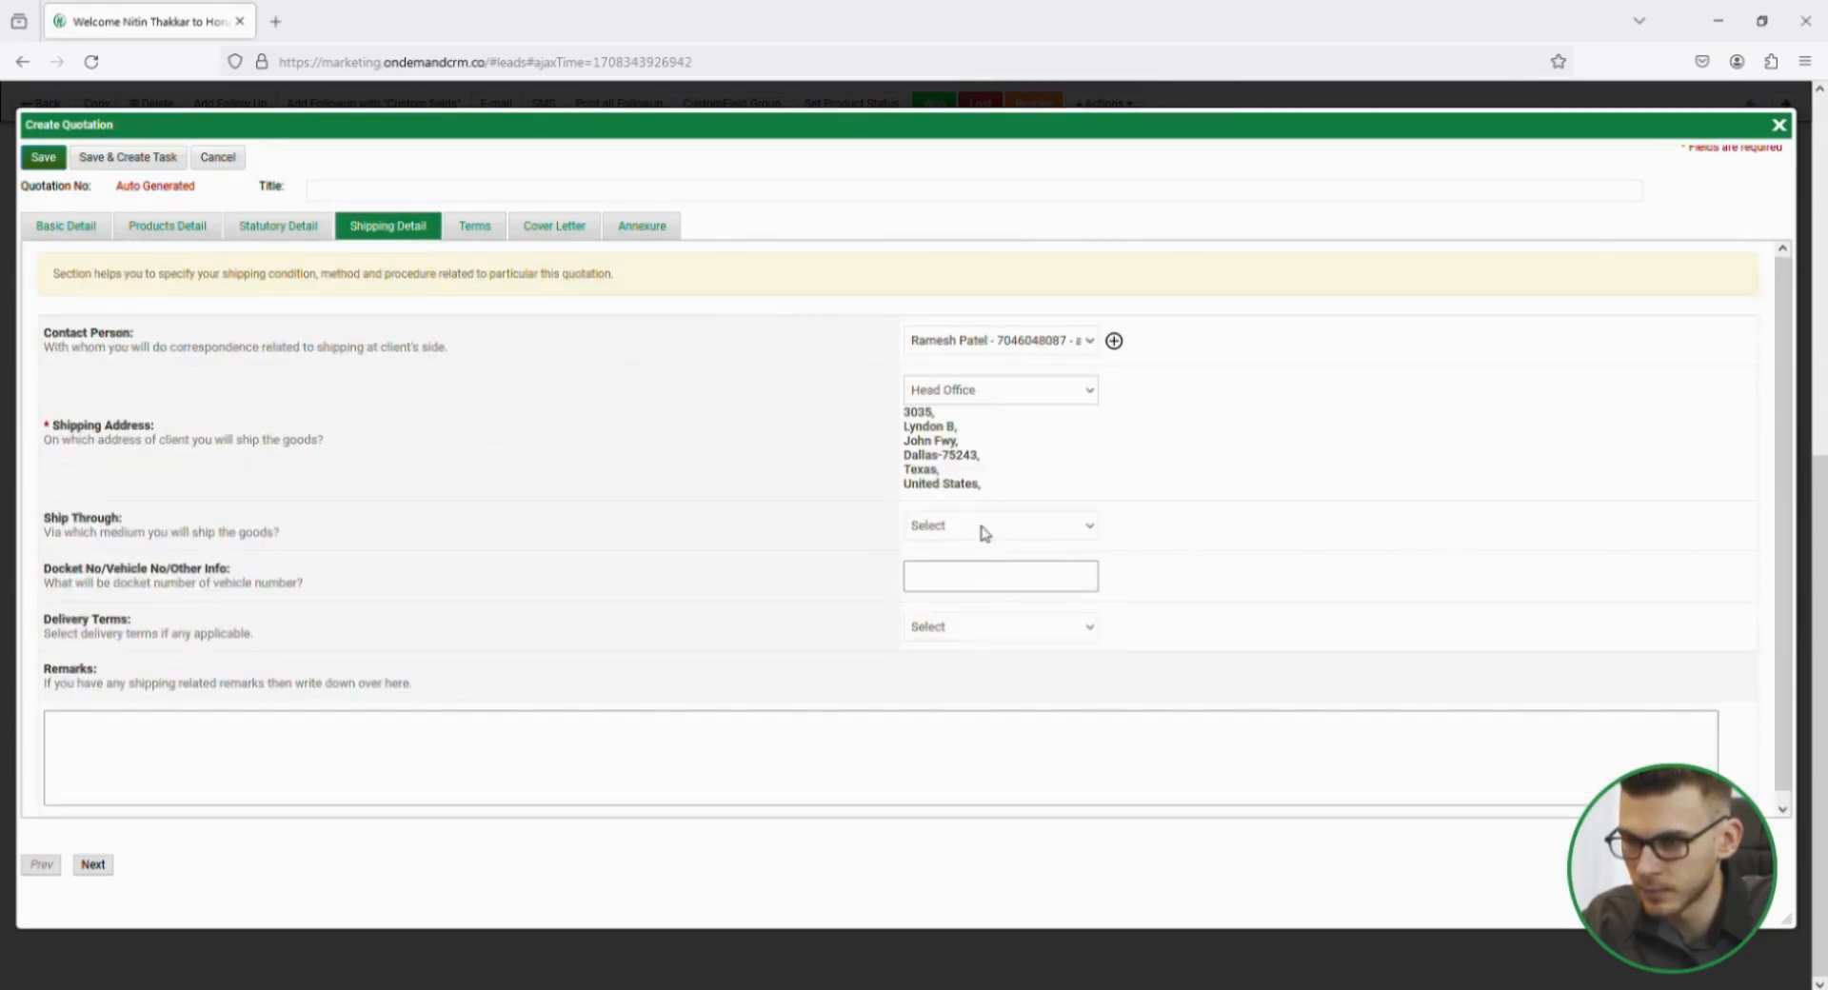
{"action": "left_click", "coordinate": [985, 534]}
{"action": "left_click", "coordinate": [972, 583]}
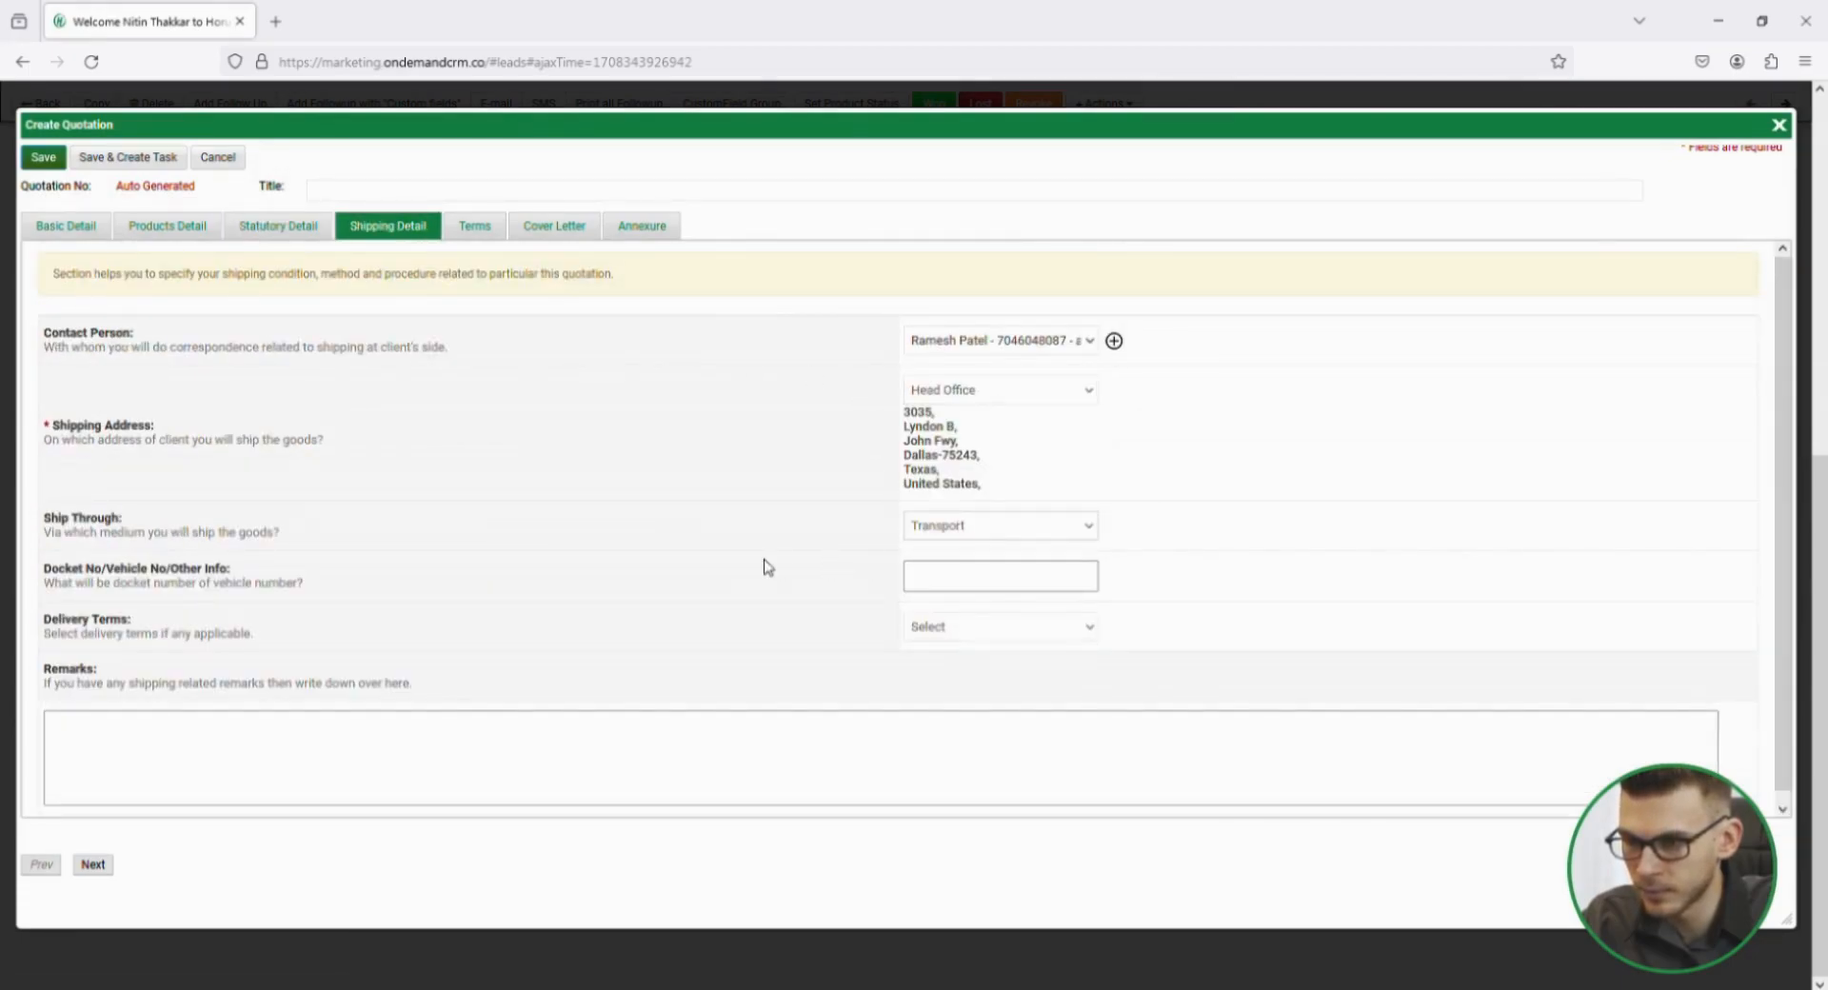
Choose the hardware terms and conditions template and a cover letter for the quotation.
{"action": "left_click", "coordinate": [481, 228]}
{"action": "left_click", "coordinate": [960, 329]}
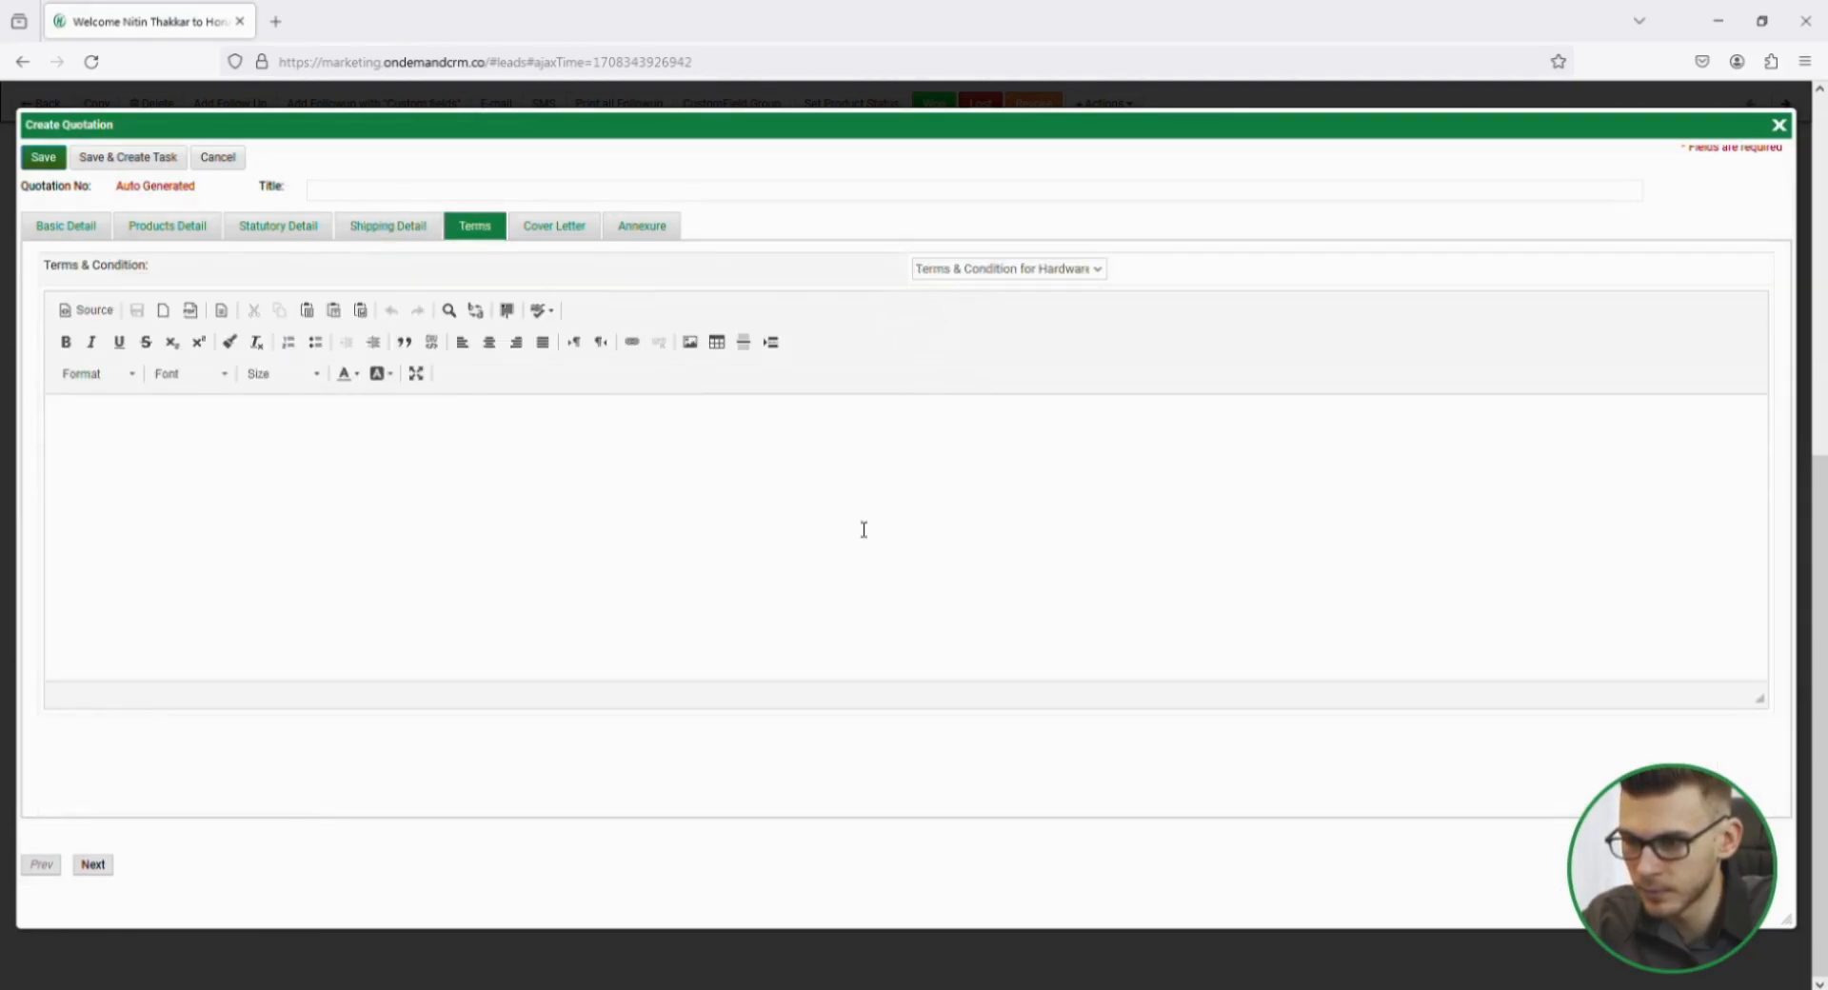
{"action": "left_click", "coordinate": [562, 229]}
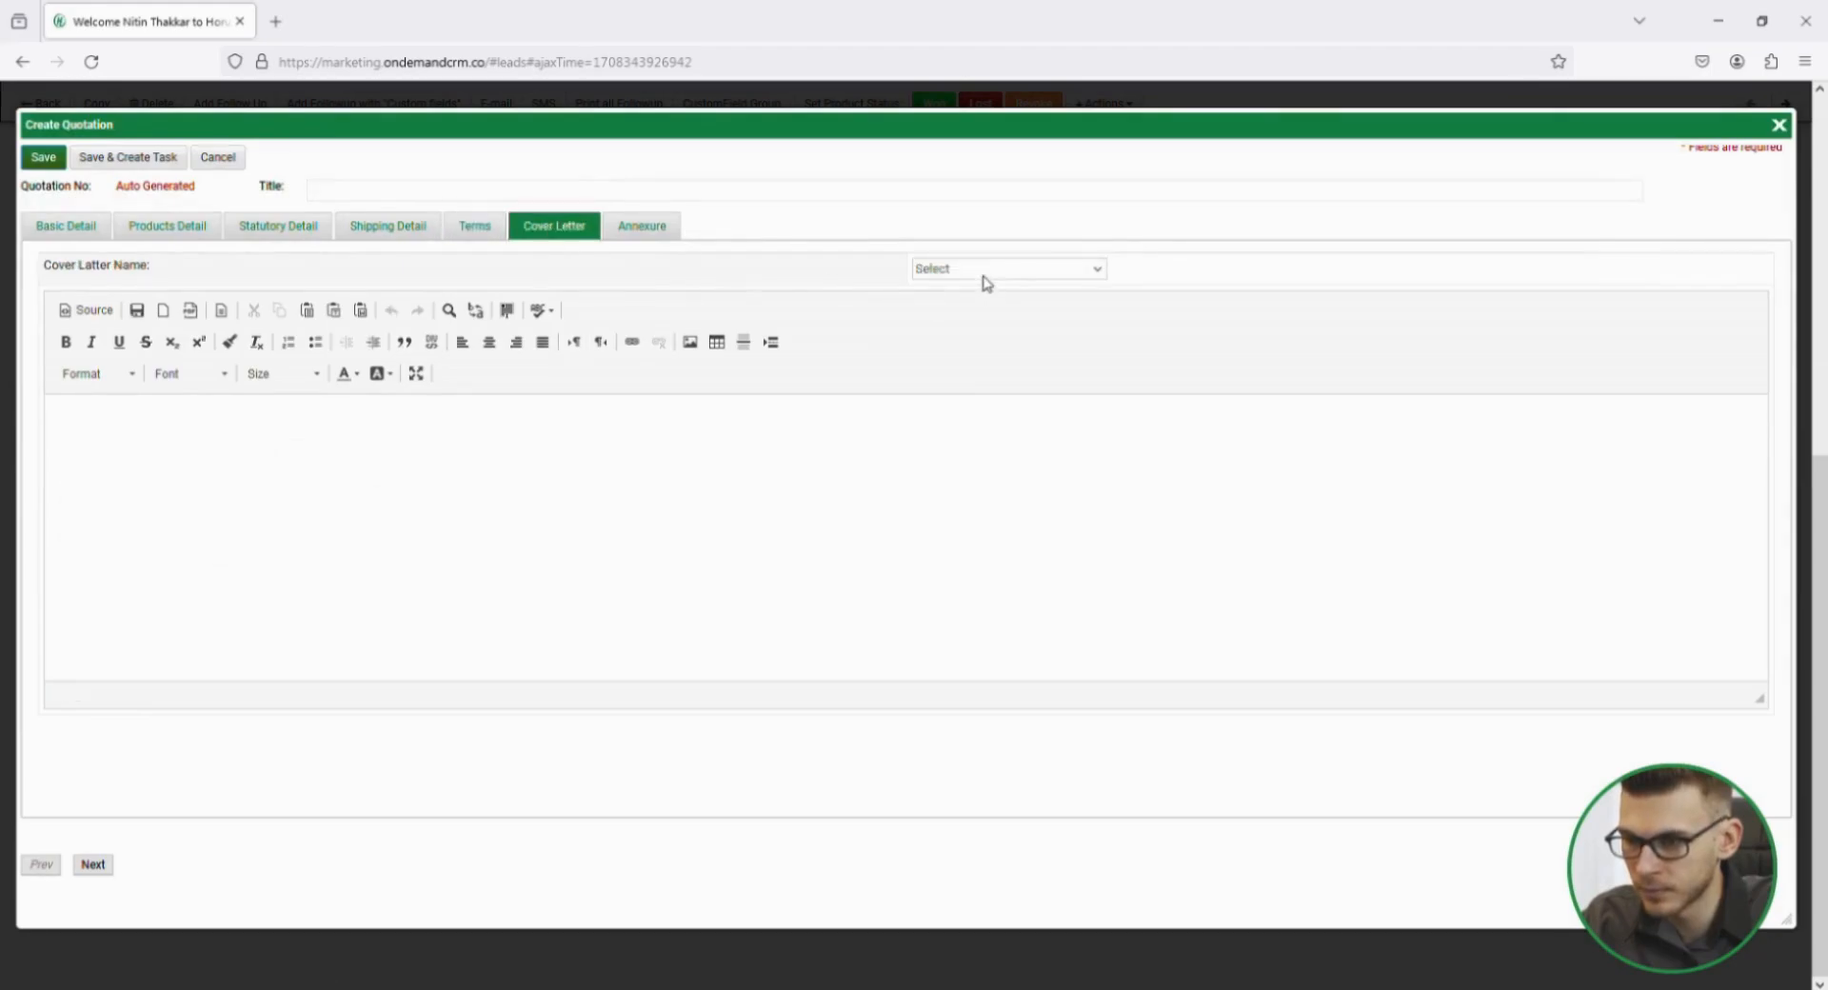
{"action": "left_click", "coordinate": [981, 276]}
{"action": "left_click", "coordinate": [987, 326]}
Add the Paracetamol 500 mg tablet to the annexure and save the quotation, accepting the unapplied taxes.
{"action": "left_click", "coordinate": [644, 228]}
{"action": "left_click", "coordinate": [936, 276]}
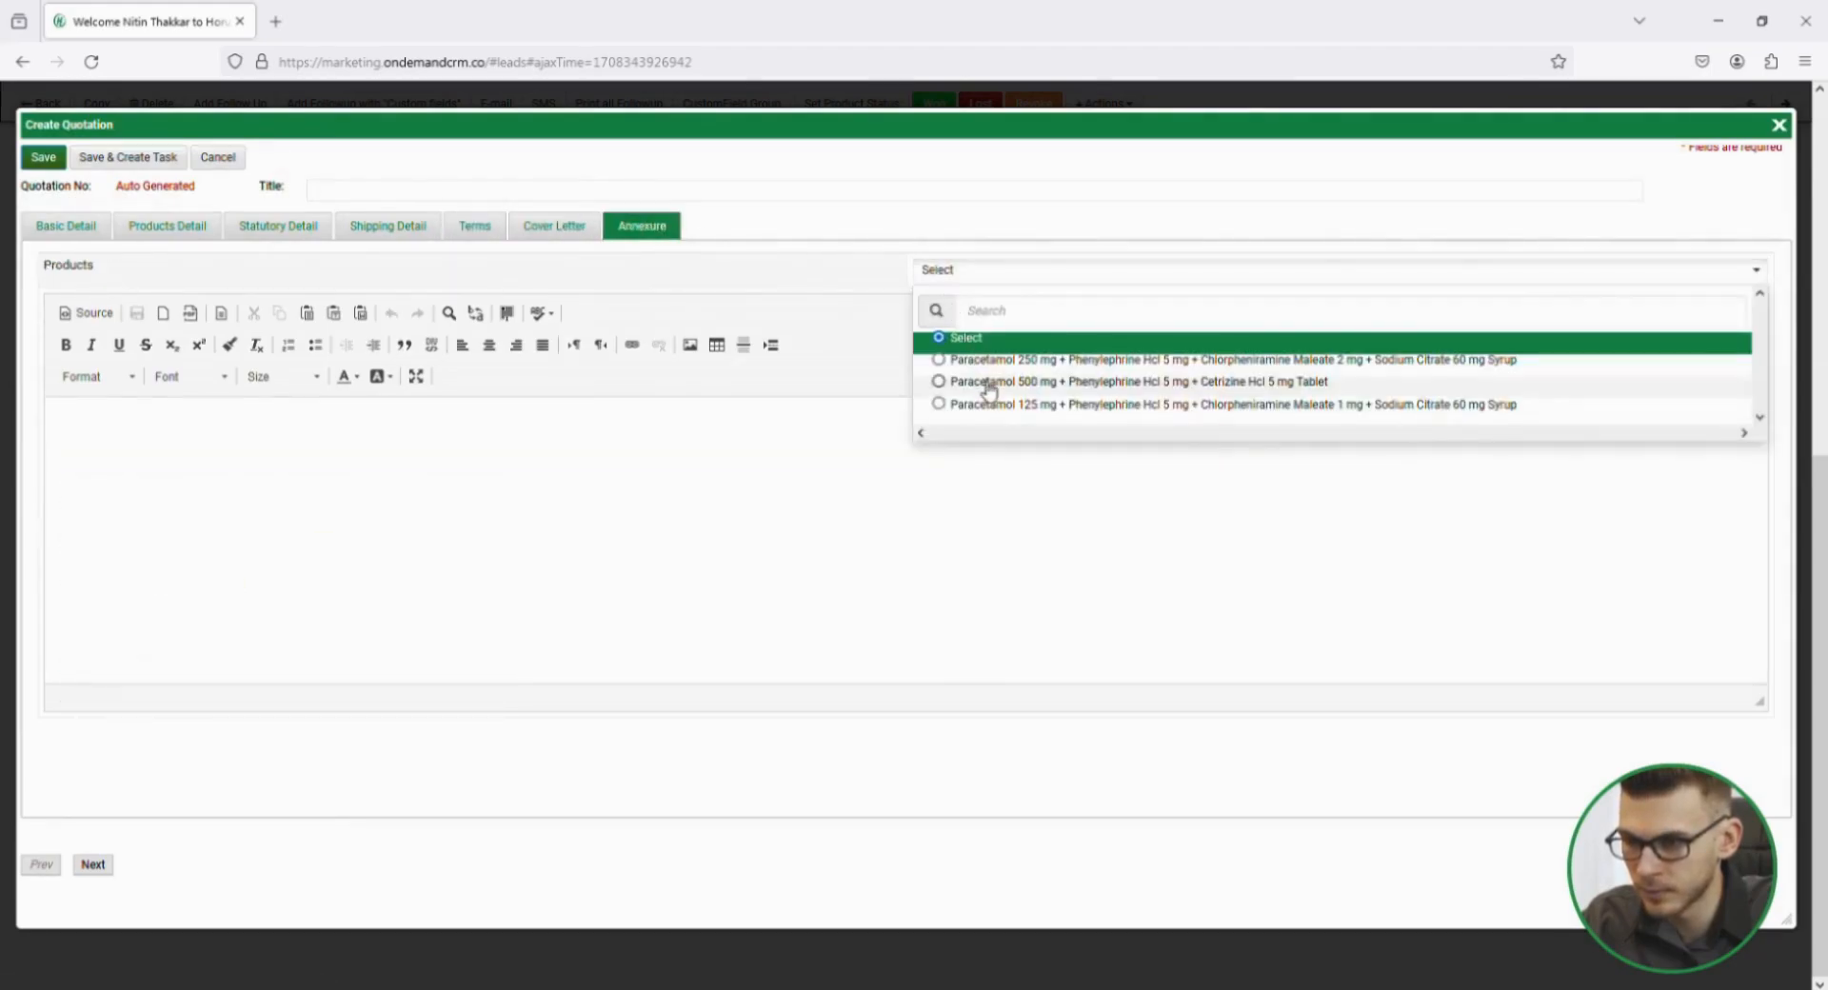
{"action": "left_click", "coordinate": [986, 383]}
{"action": "left_click", "coordinate": [43, 157]}
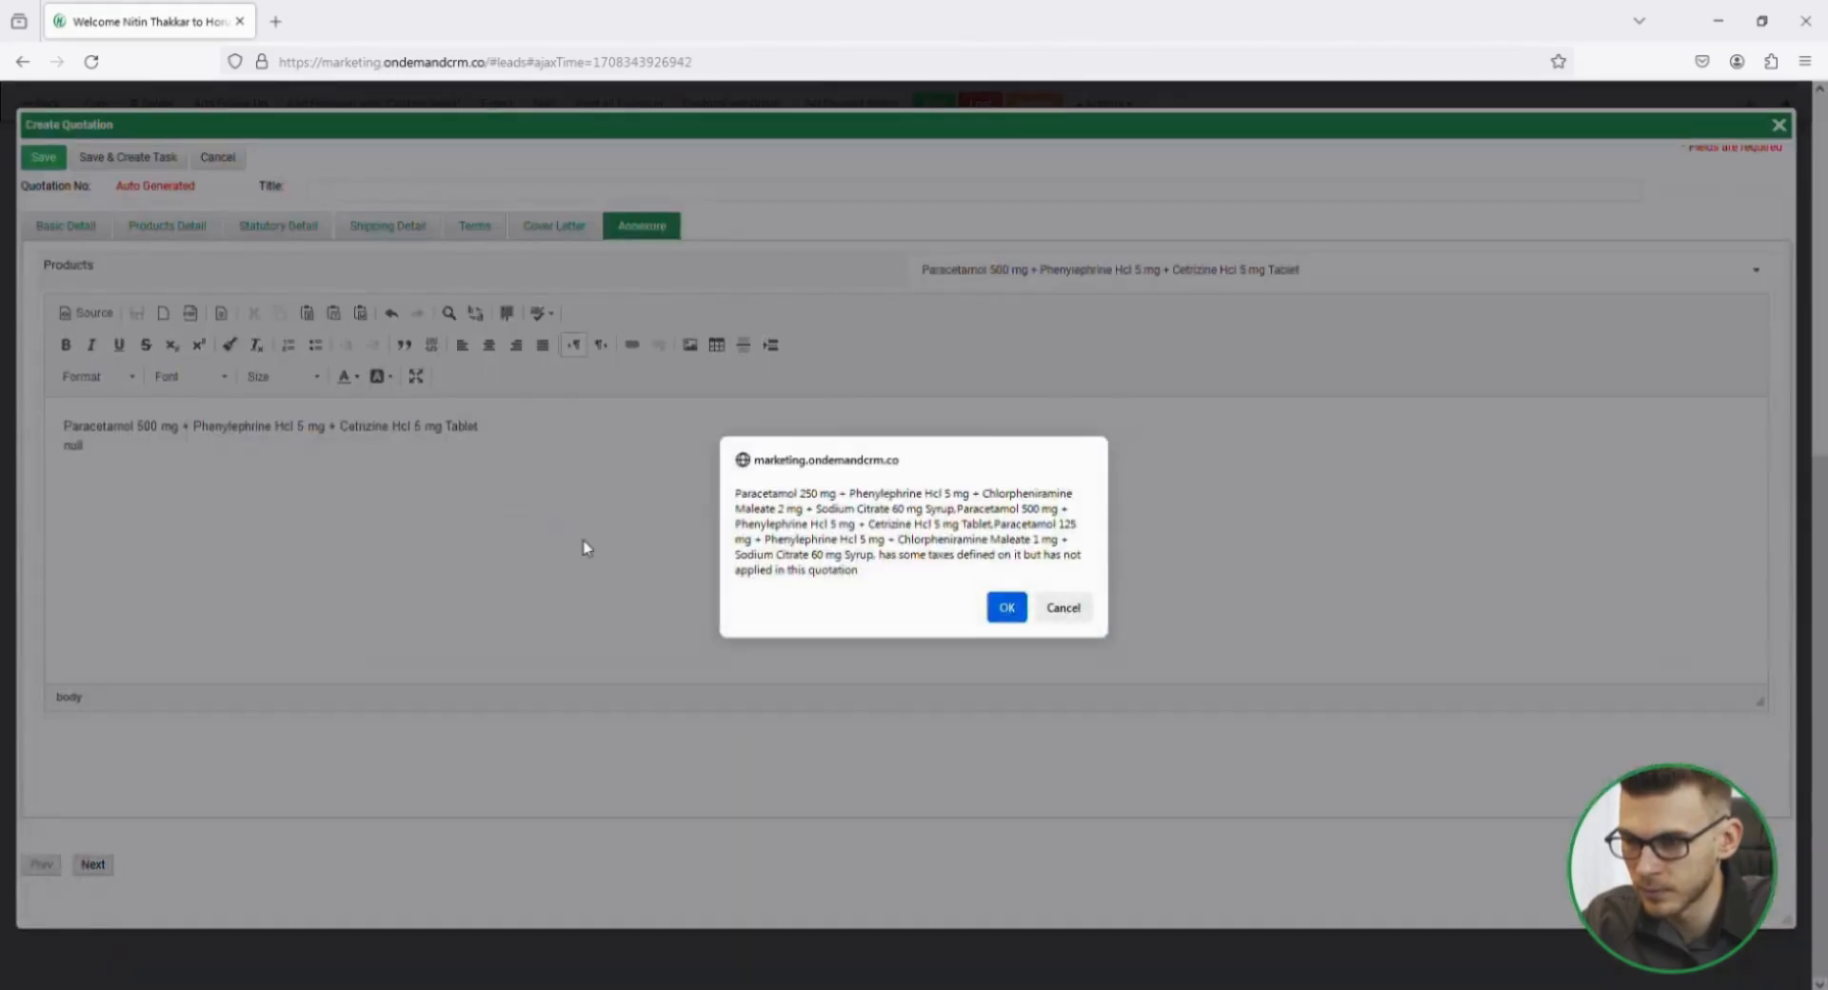
{"action": "left_click", "coordinate": [1017, 615]}
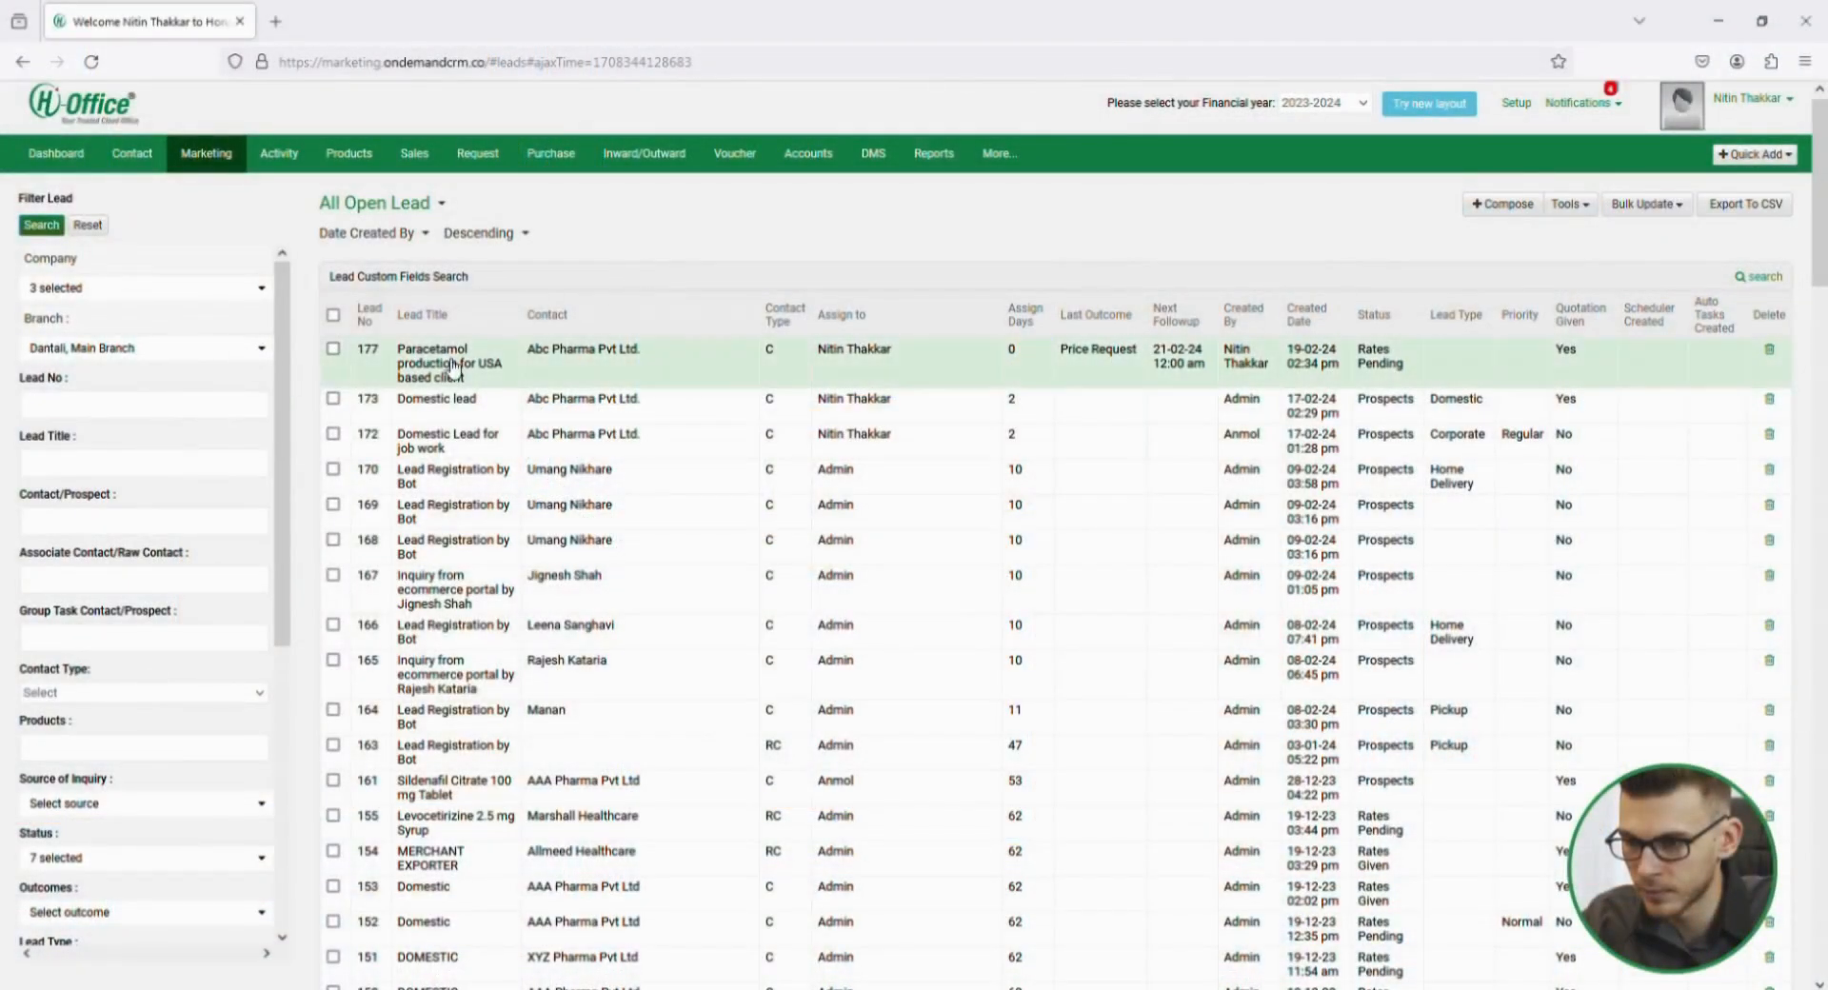
Open the custom BOM detail of the lead "Paracetamol production for USA based client".
{"action": "left_click", "coordinate": [681, 361]}
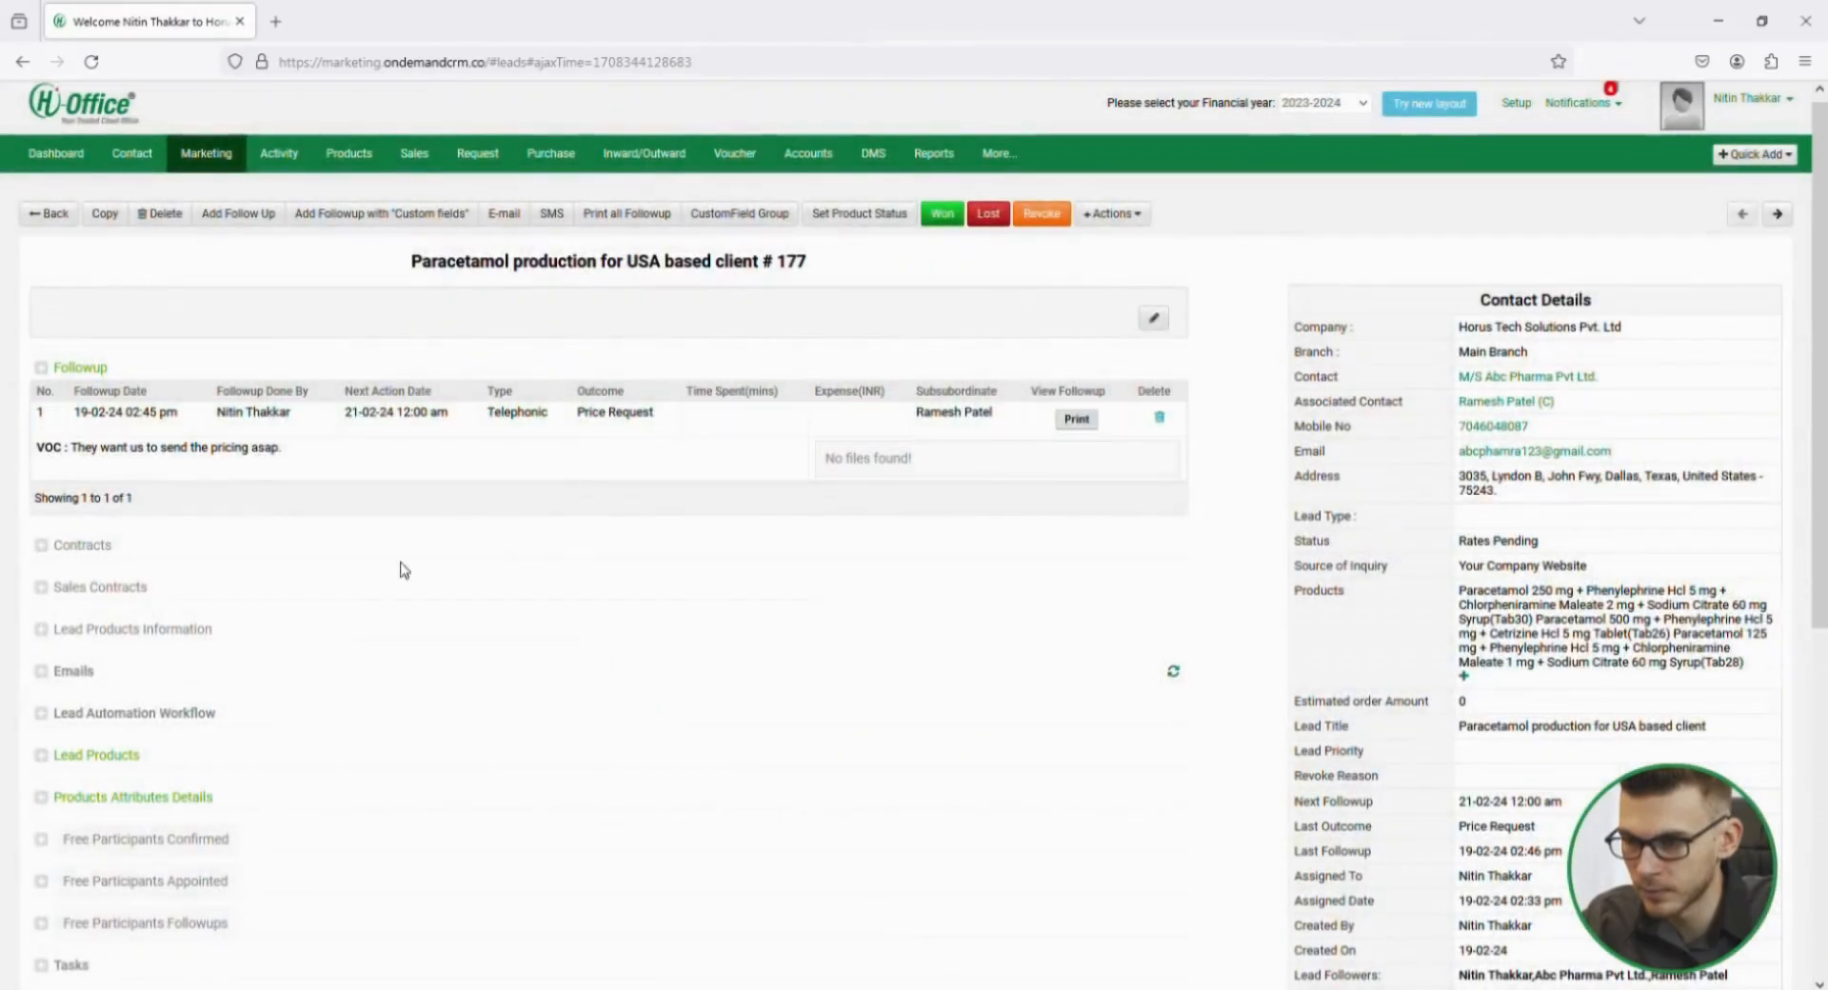
{"action": "scroll", "coordinate": [381, 610], "scroll_direction": "down", "scroll_amount": 10}
{"action": "left_click", "coordinate": [188, 862]}
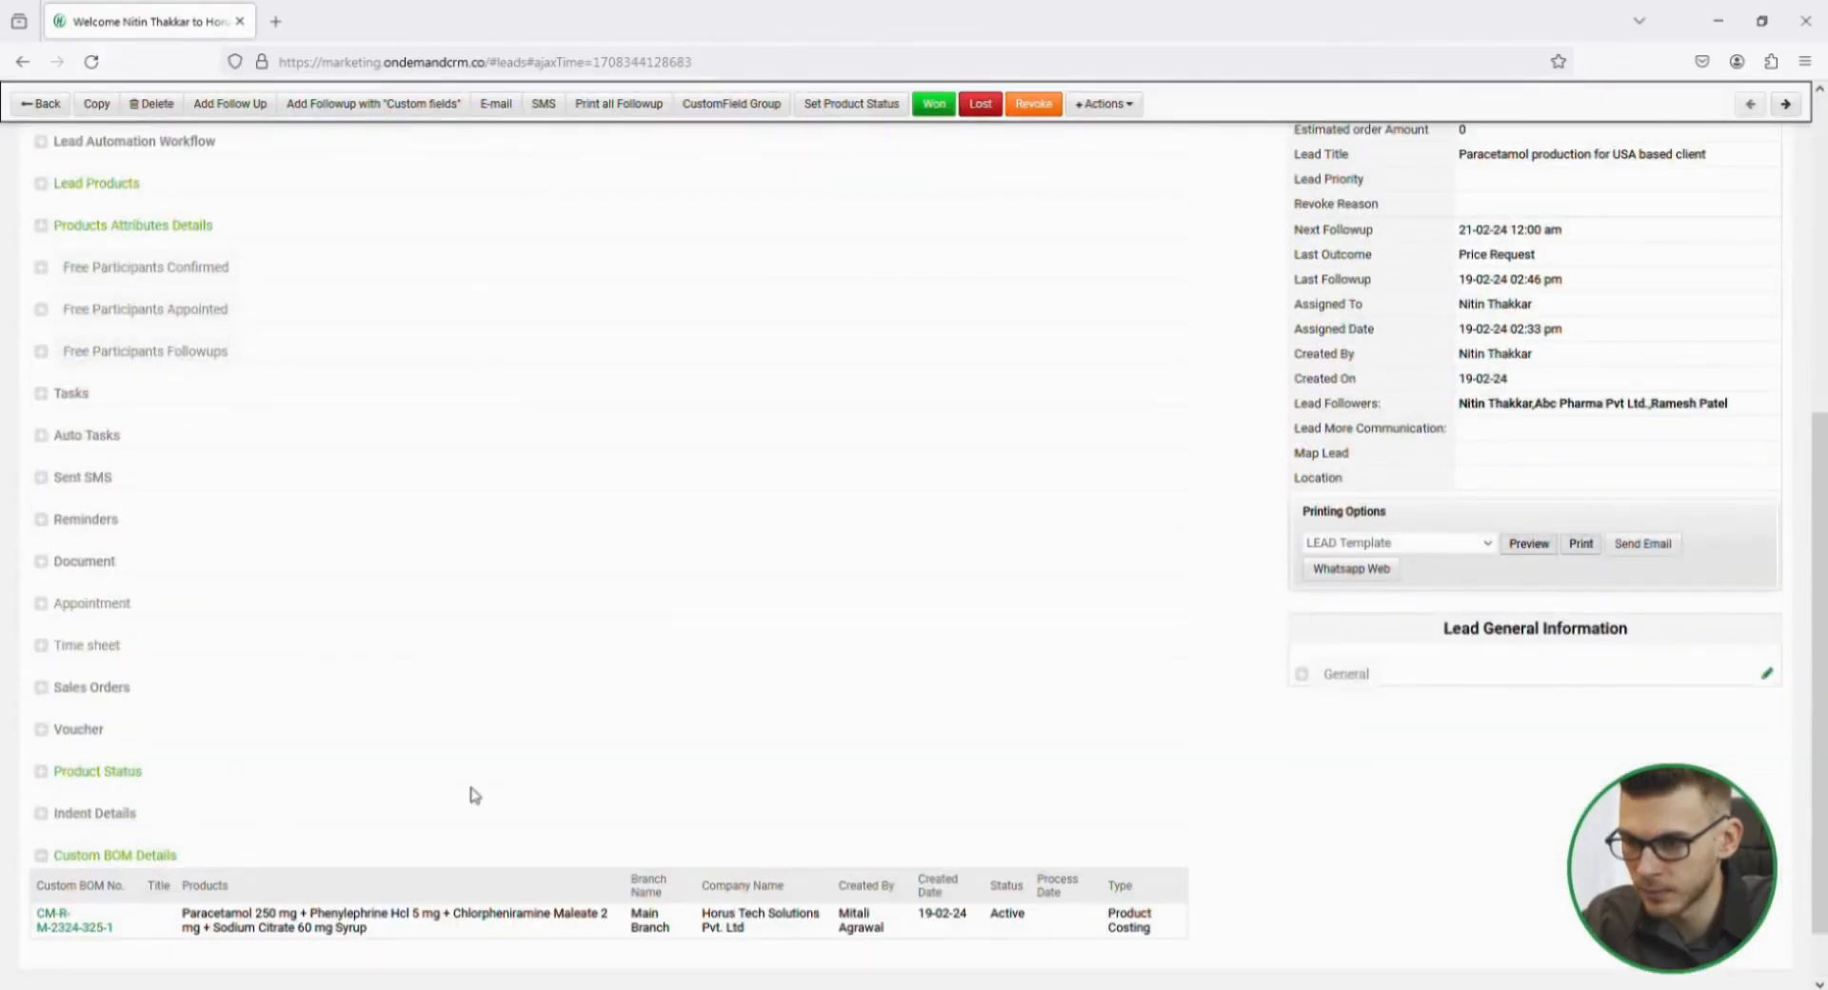
{"action": "scroll", "coordinate": [471, 795], "scroll_direction": "down", "scroll_amount": 1}
{"action": "left_click", "coordinate": [81, 852]}
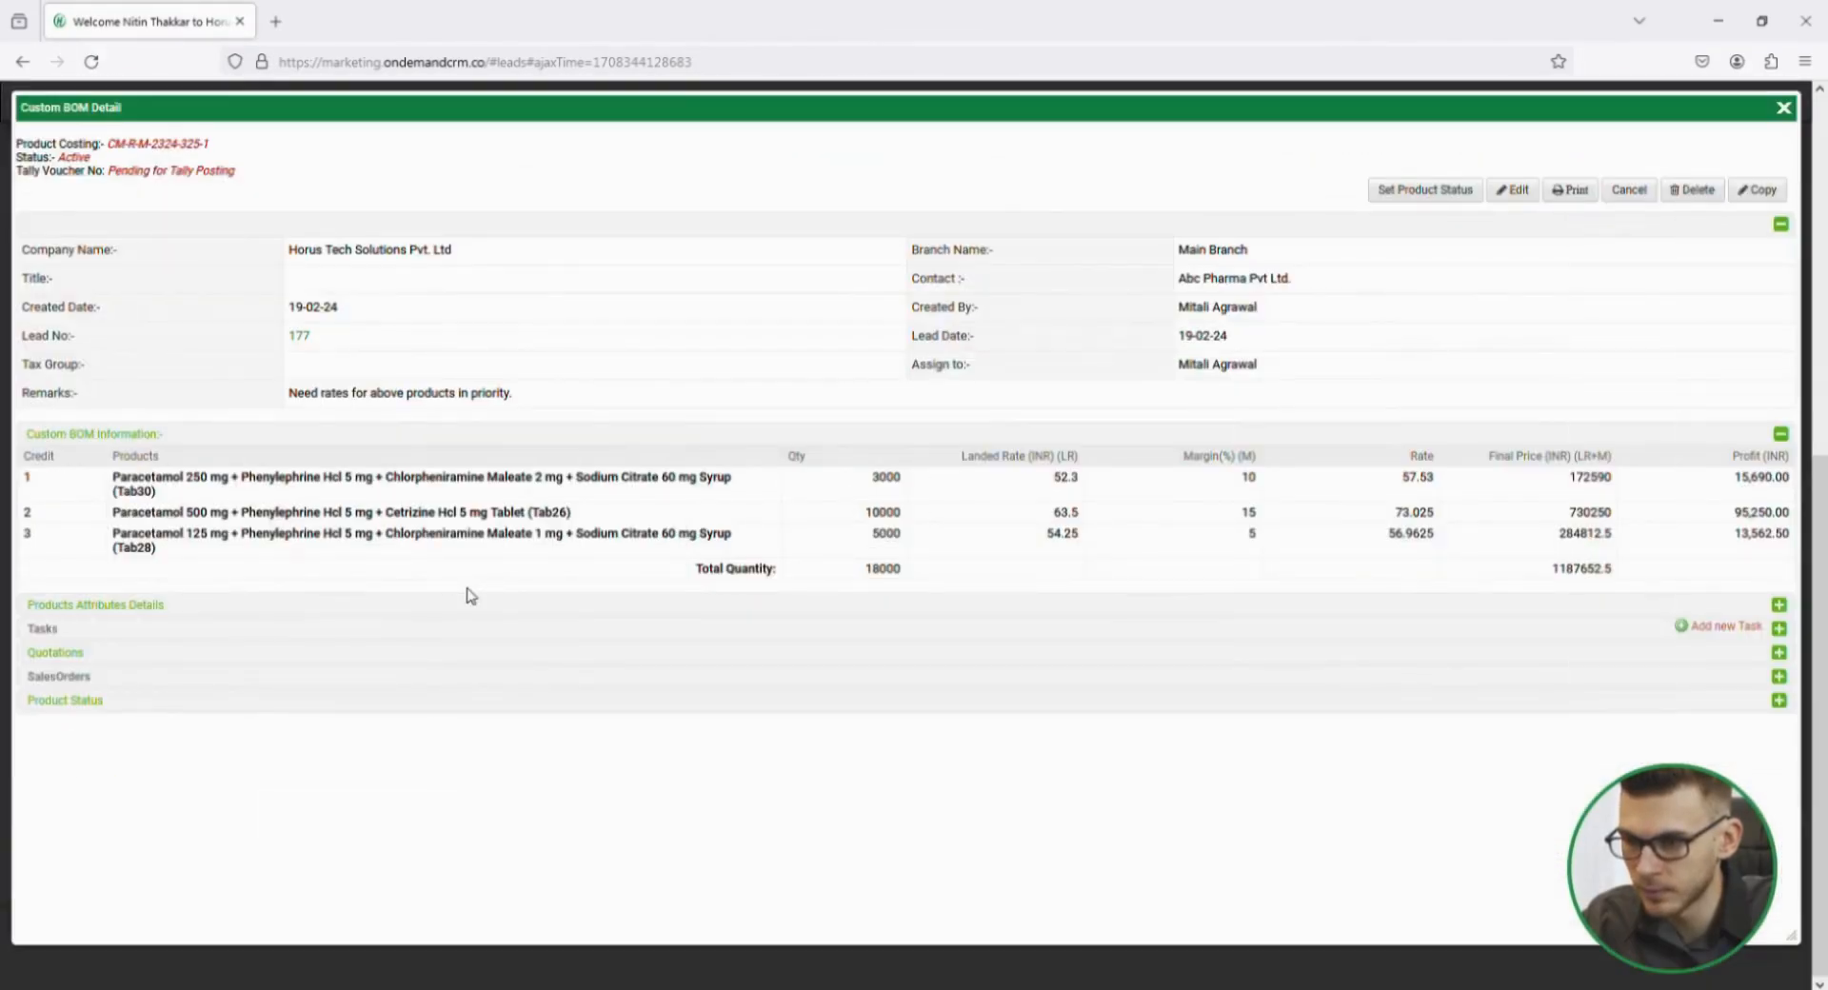
Open the quotation linked to the product costing and accept it as approved by the customer.
{"action": "left_click", "coordinate": [78, 658]}
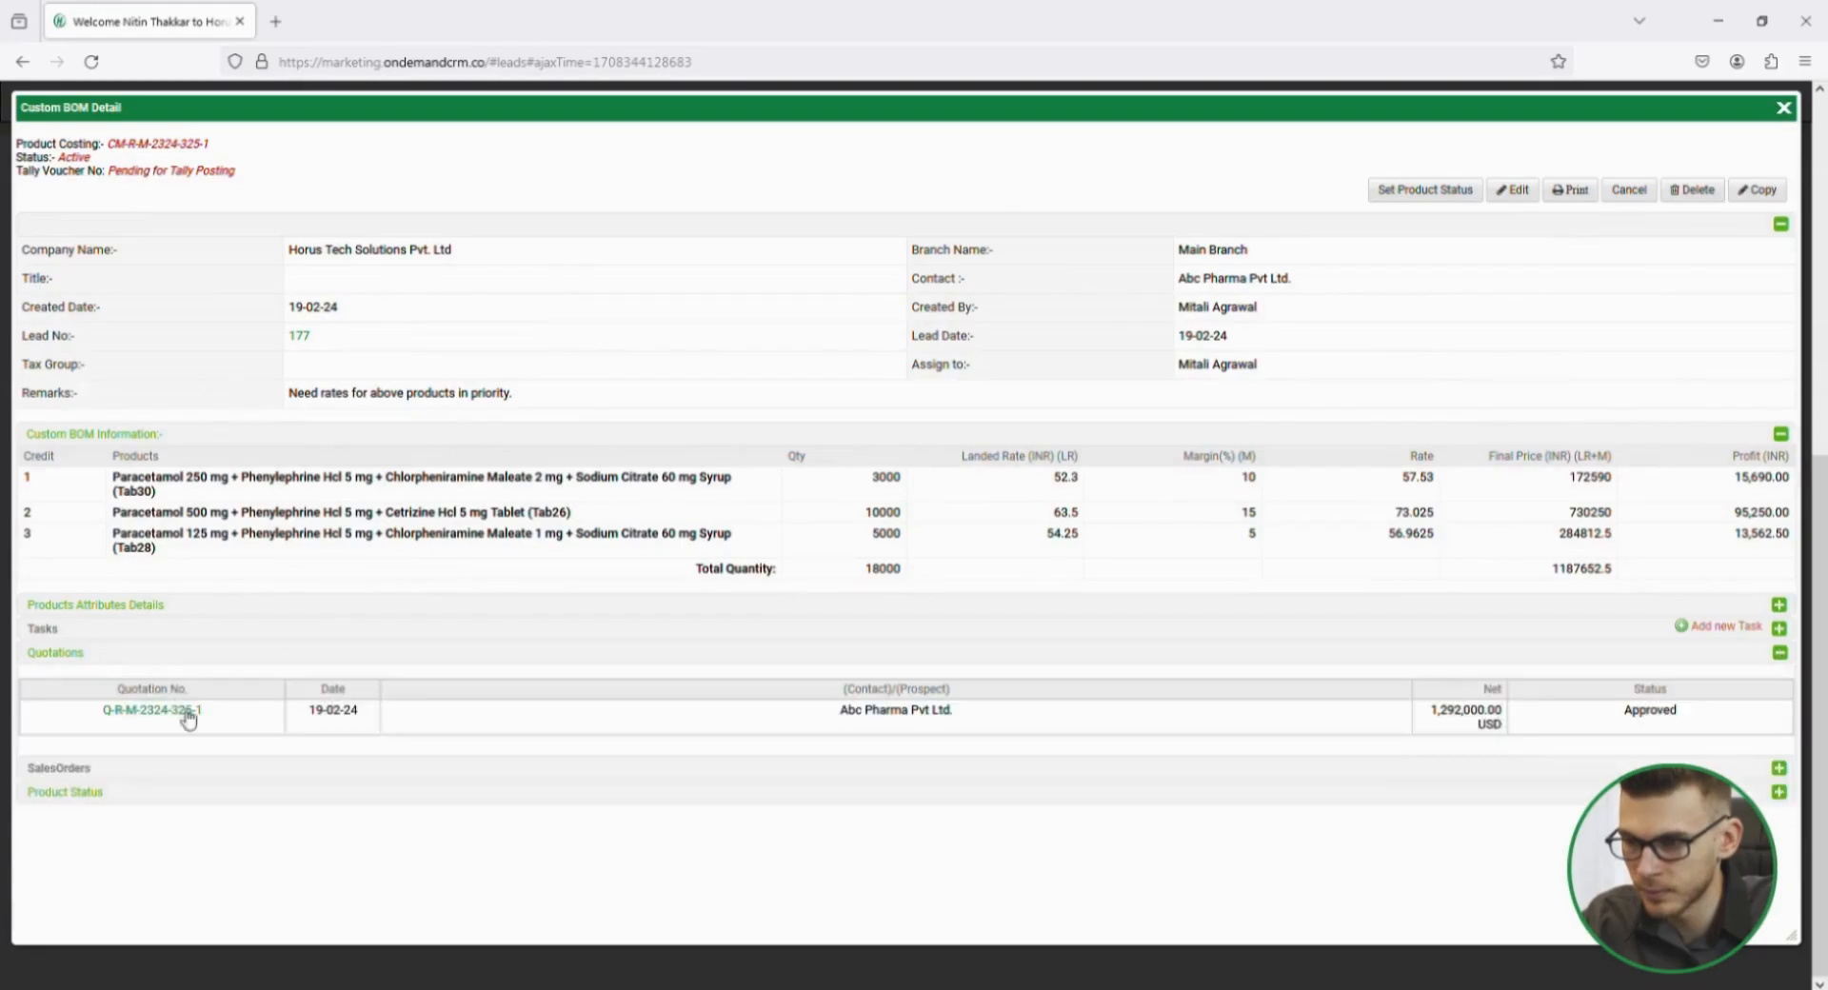
{"action": "left_click", "coordinate": [181, 712]}
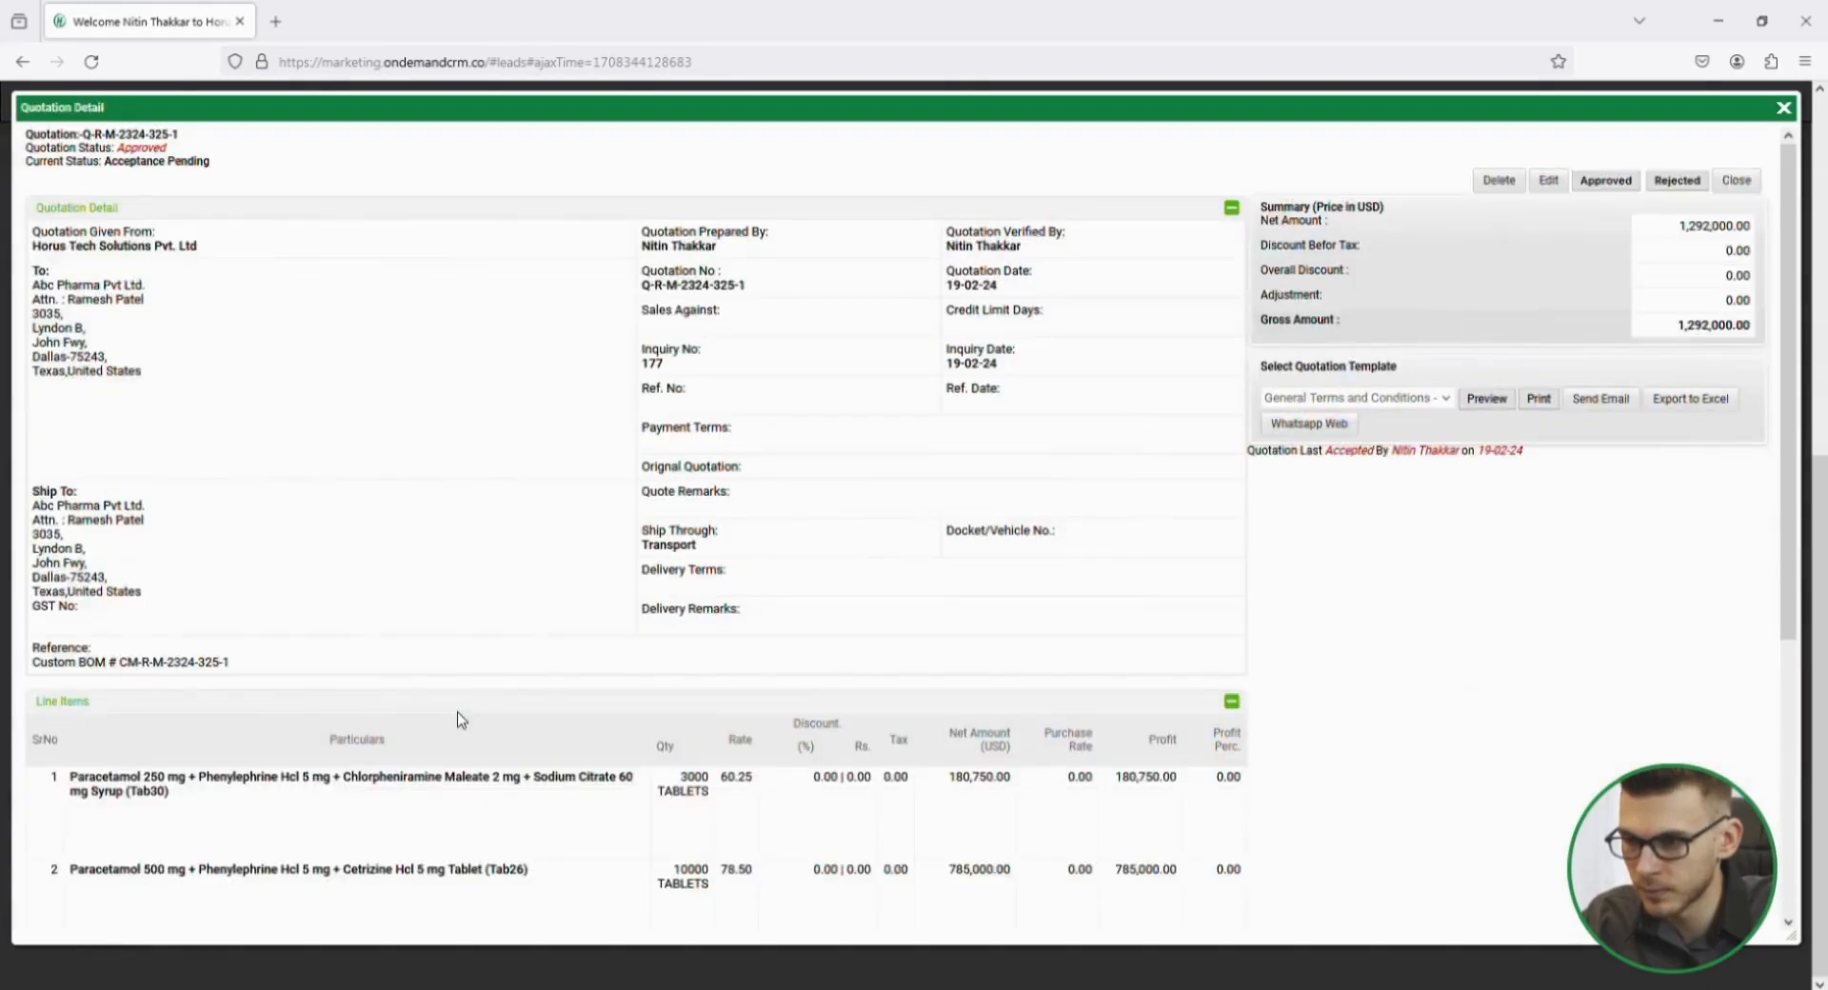
{"action": "left_click", "coordinate": [1605, 181]}
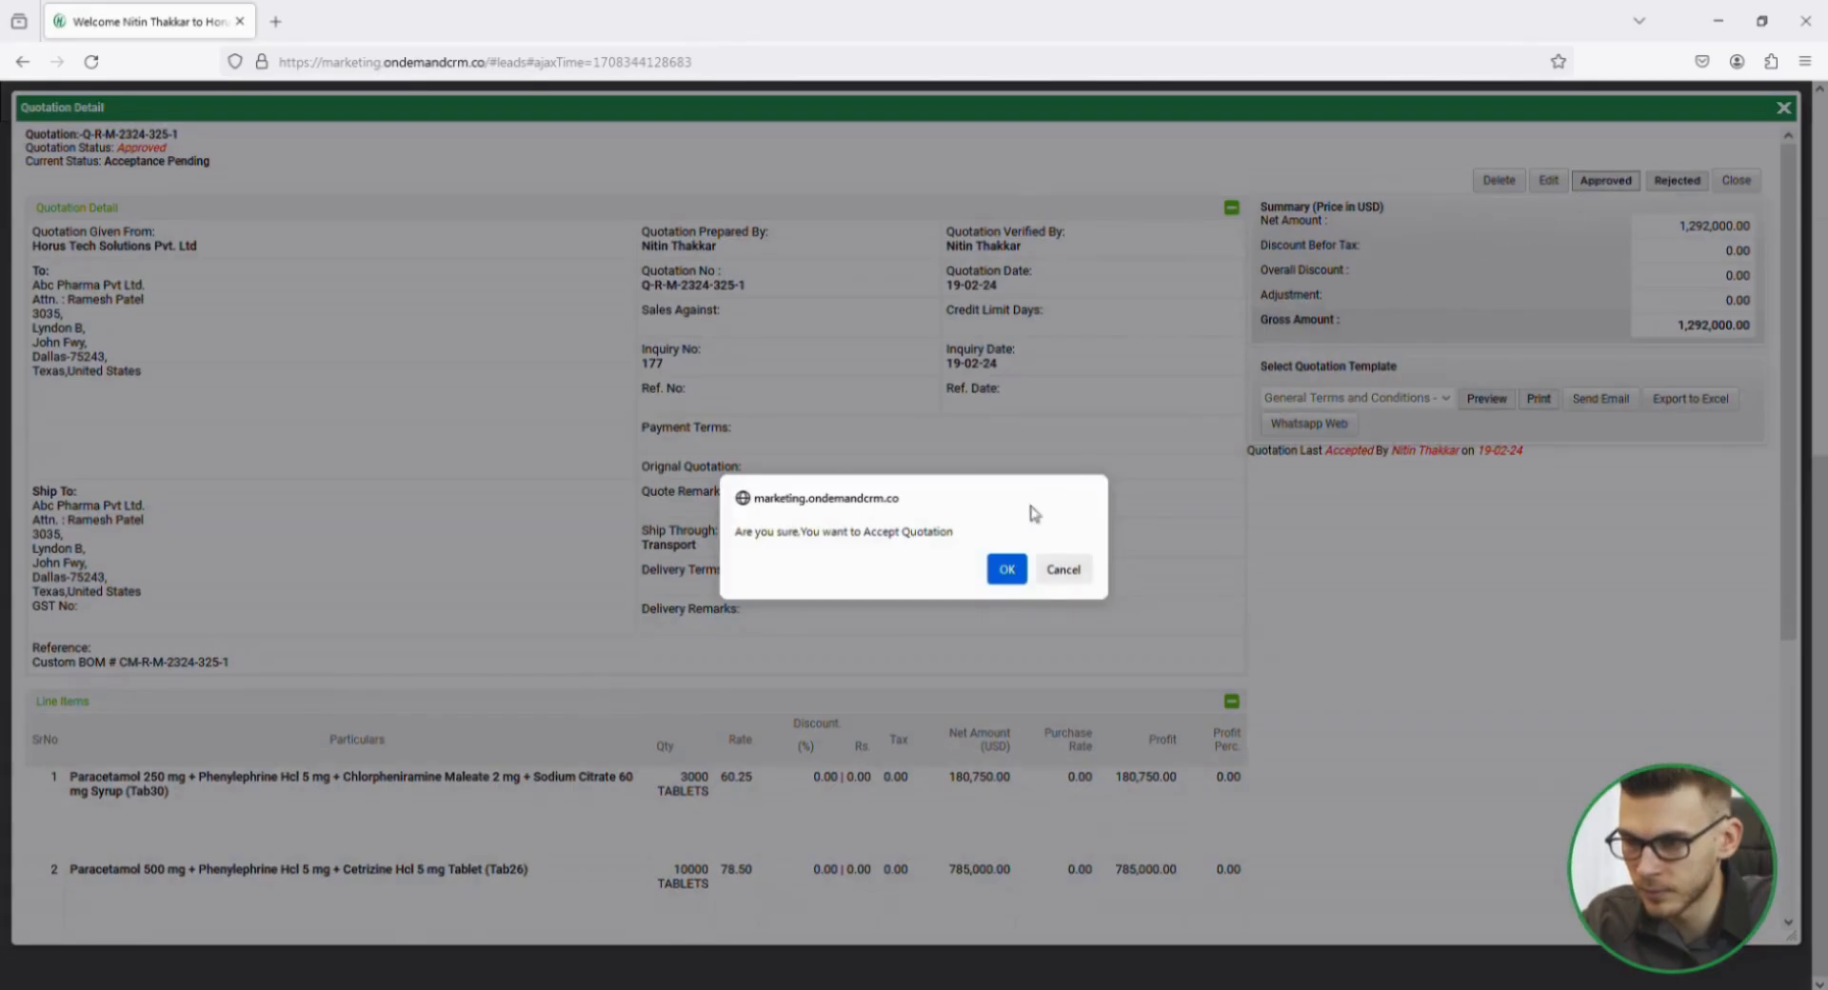
{"action": "left_click", "coordinate": [1006, 572]}
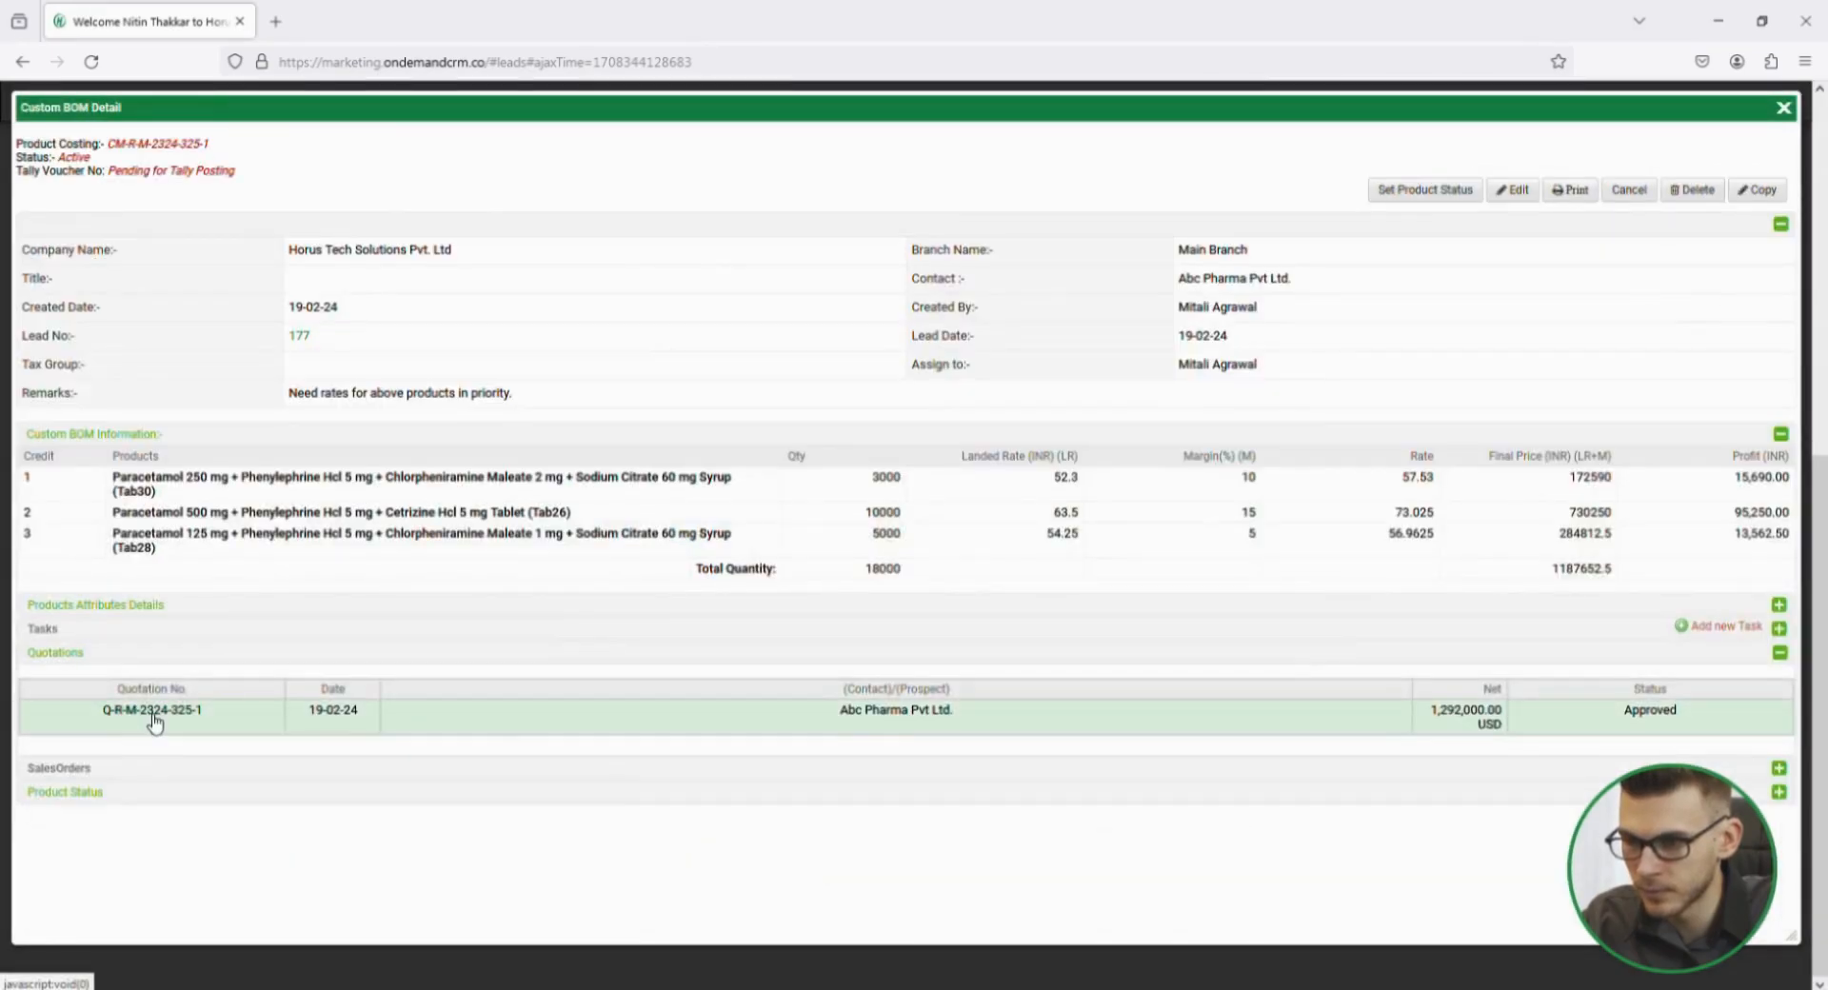
Create a sales order from the accepted quotation, dated 19-02-24, with the Extra Charges + IGST tax group.
{"action": "left_click", "coordinate": [154, 721]}
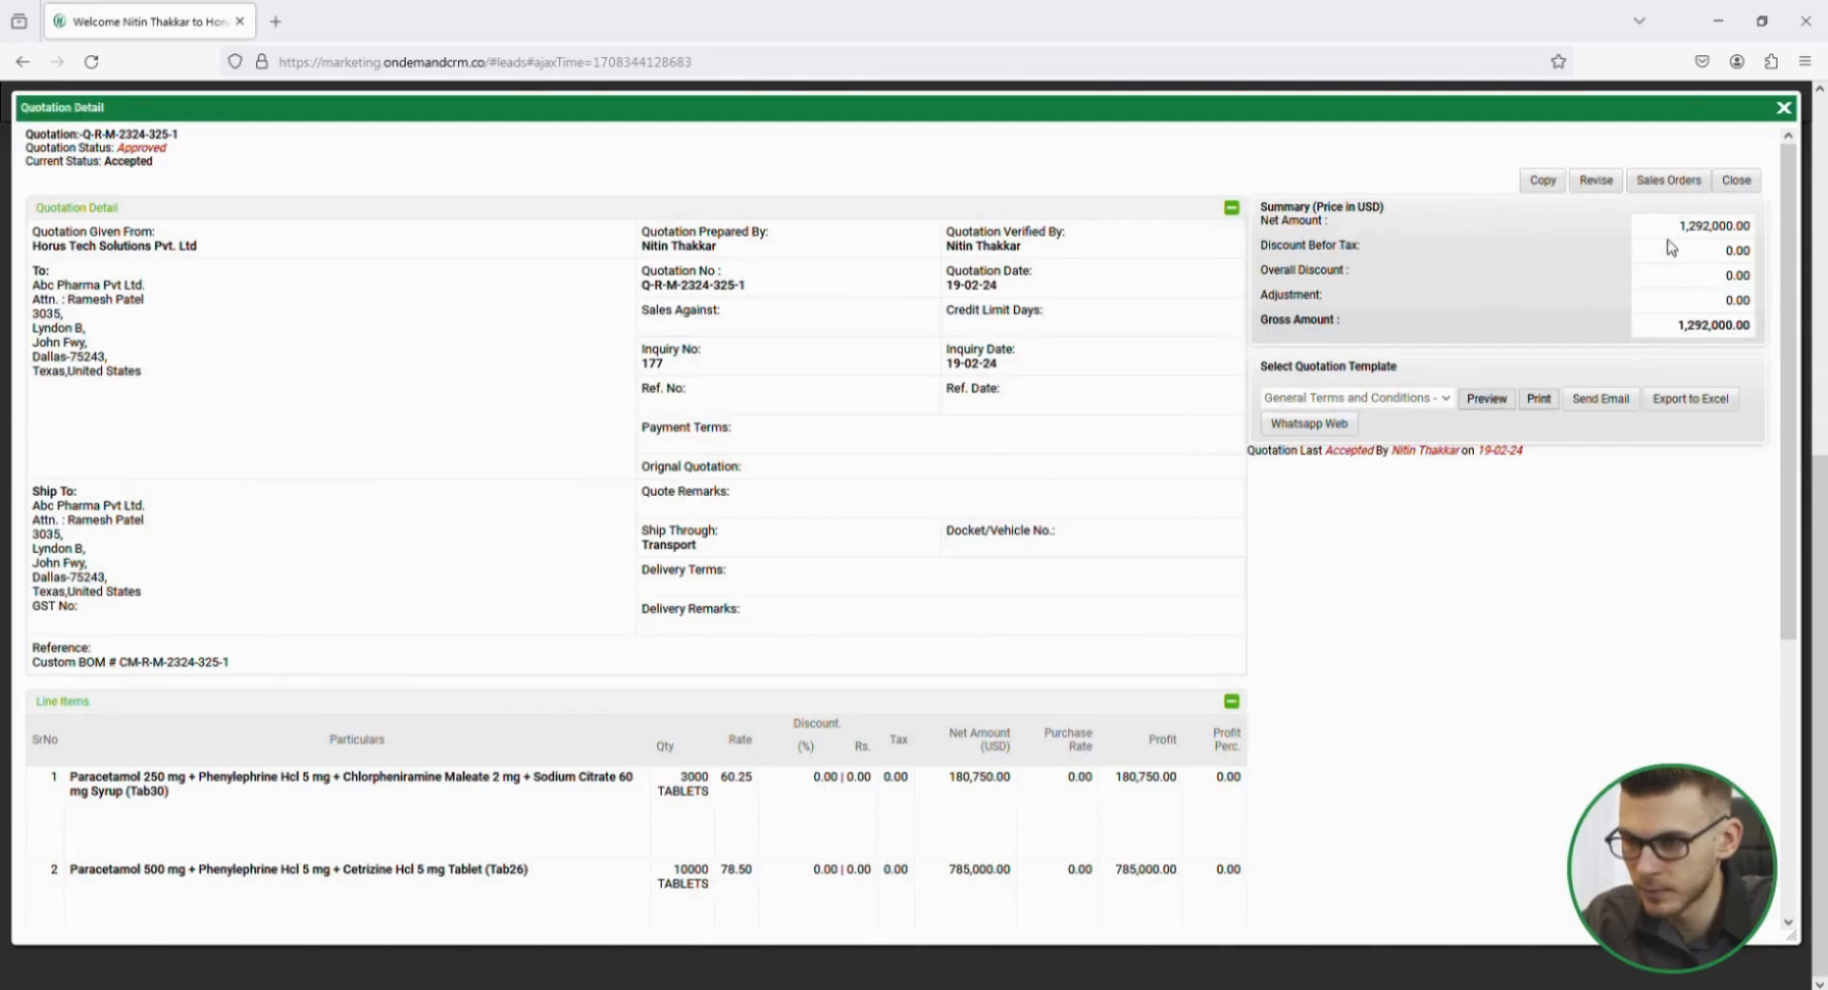
{"action": "left_click", "coordinate": [1735, 180]}
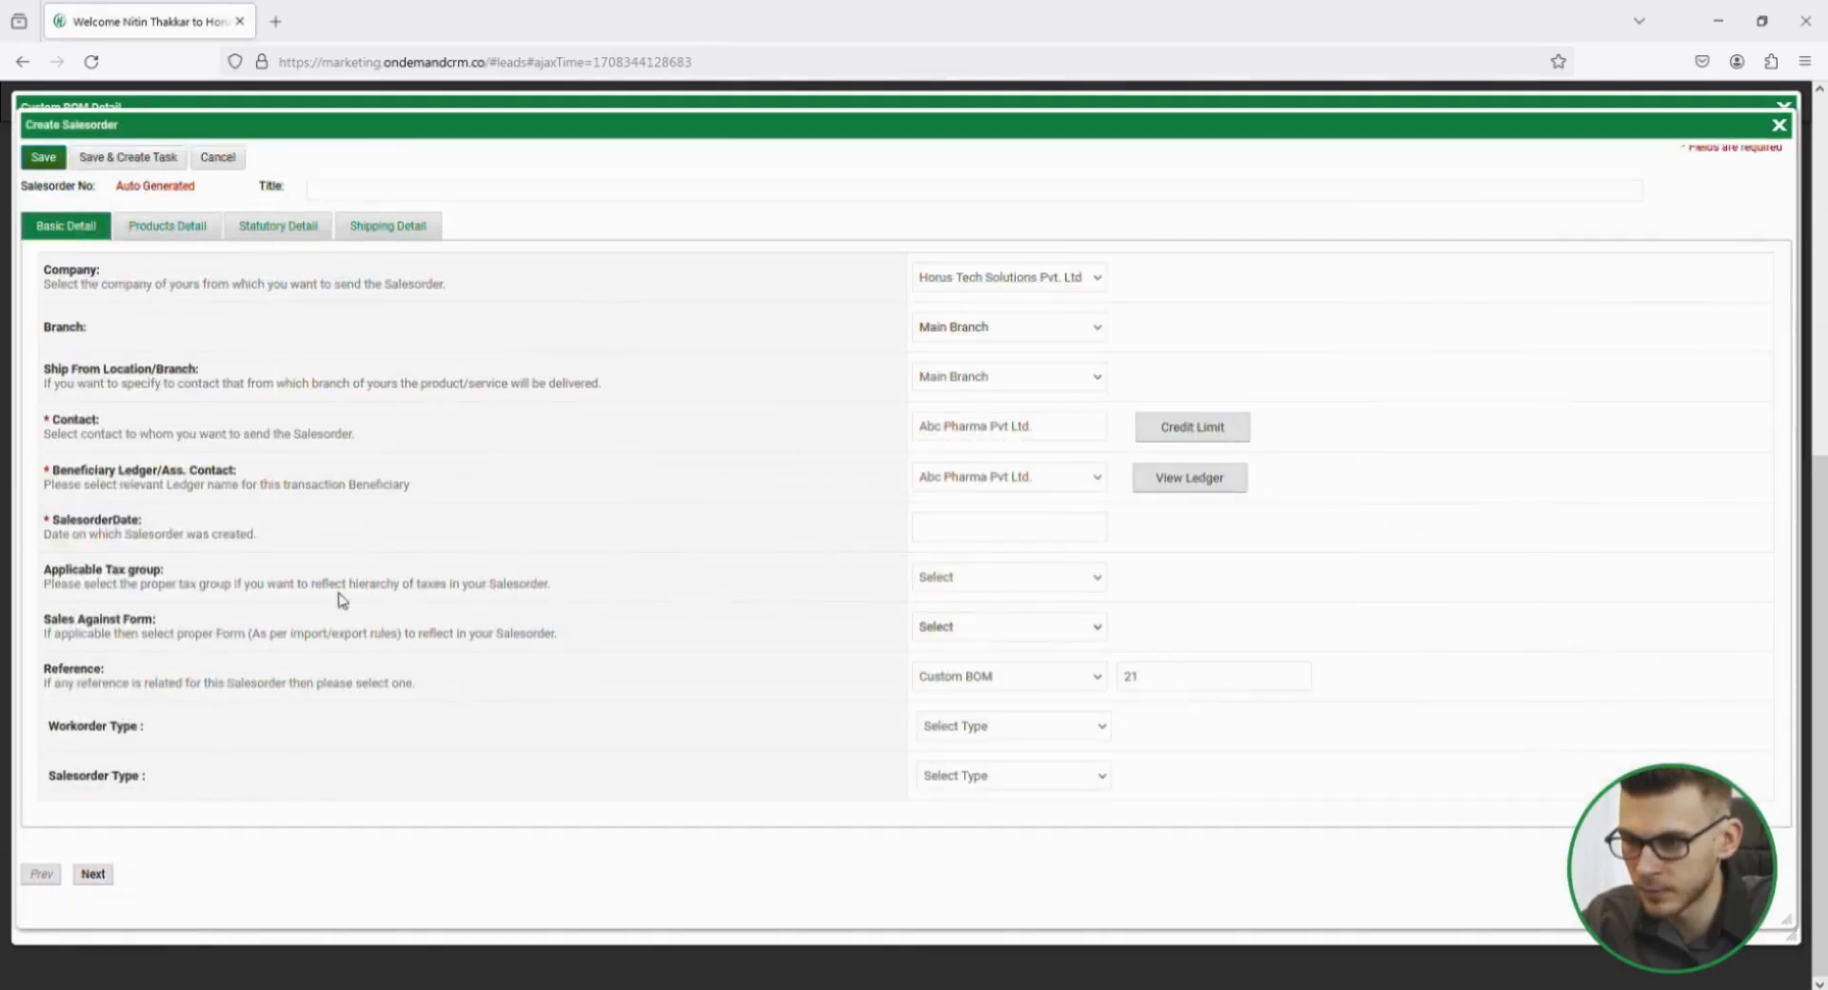
{"action": "left_click", "coordinate": [948, 523]}
{"action": "left_click", "coordinate": [1008, 653]}
{"action": "left_click", "coordinate": [980, 631]}
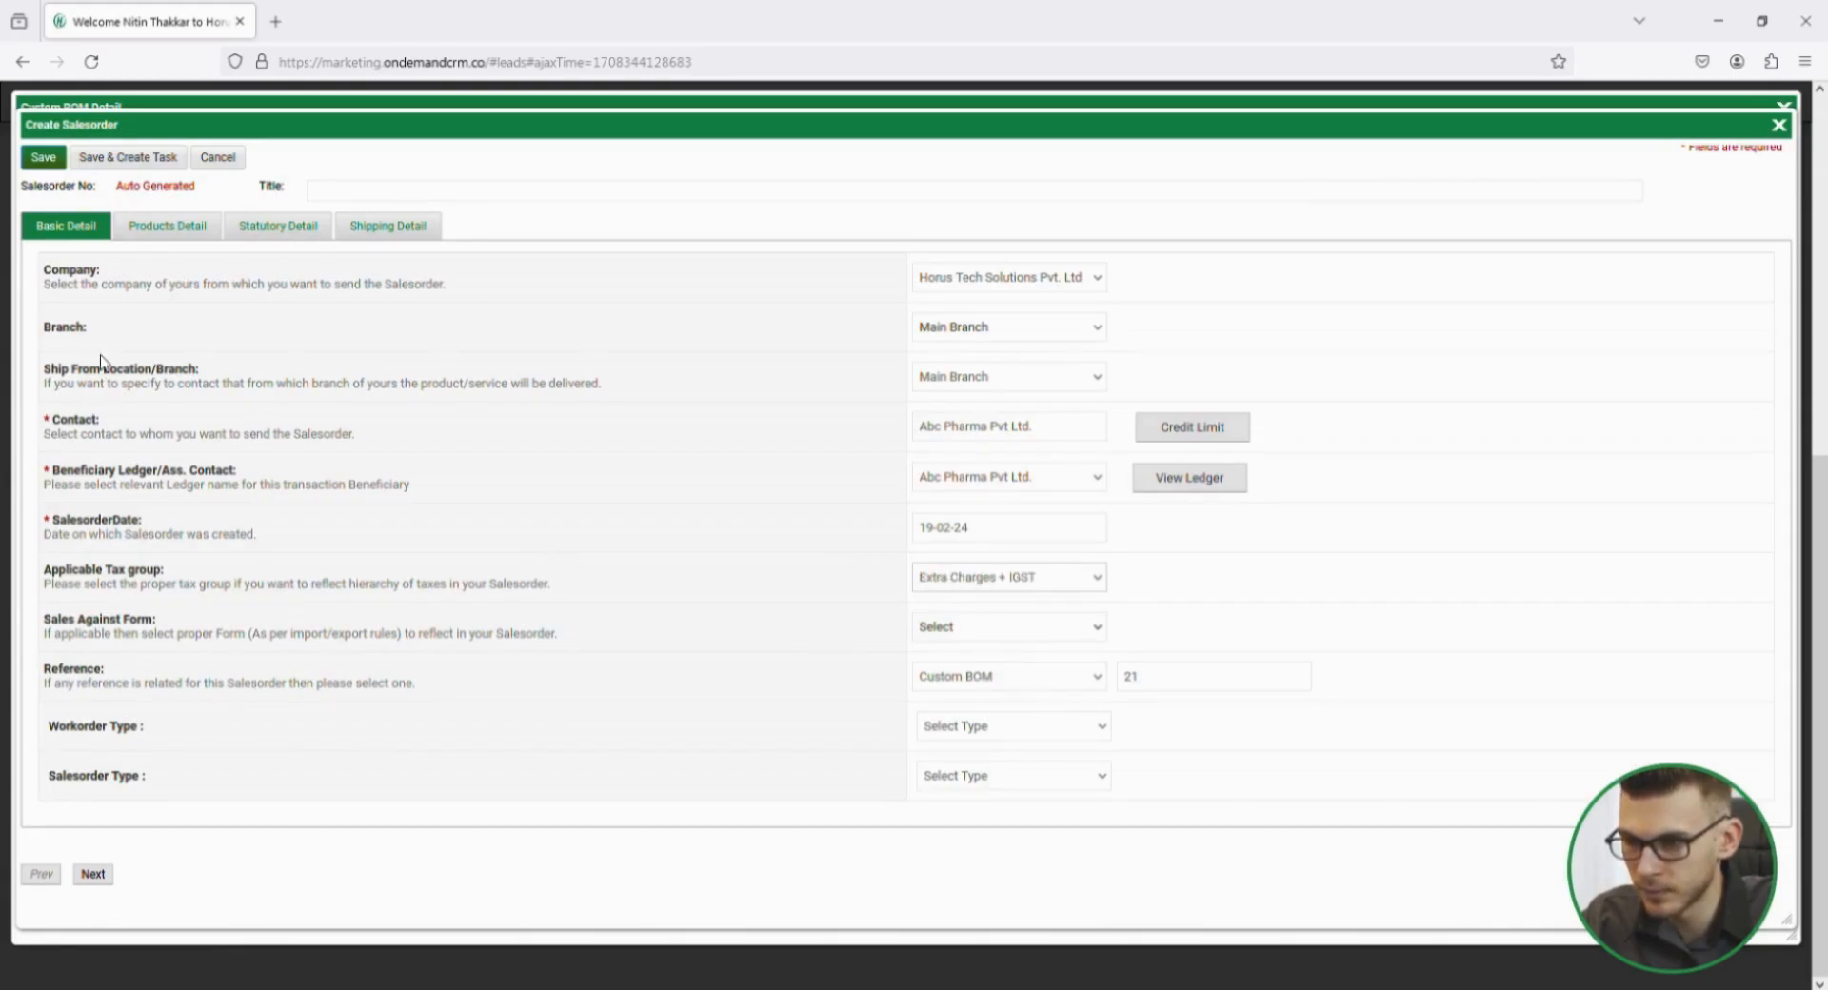
Remove the Paracetamol 500 mg tablet from the sales order and set its payment terms to 100% Advance.
{"action": "left_click", "coordinate": [143, 230]}
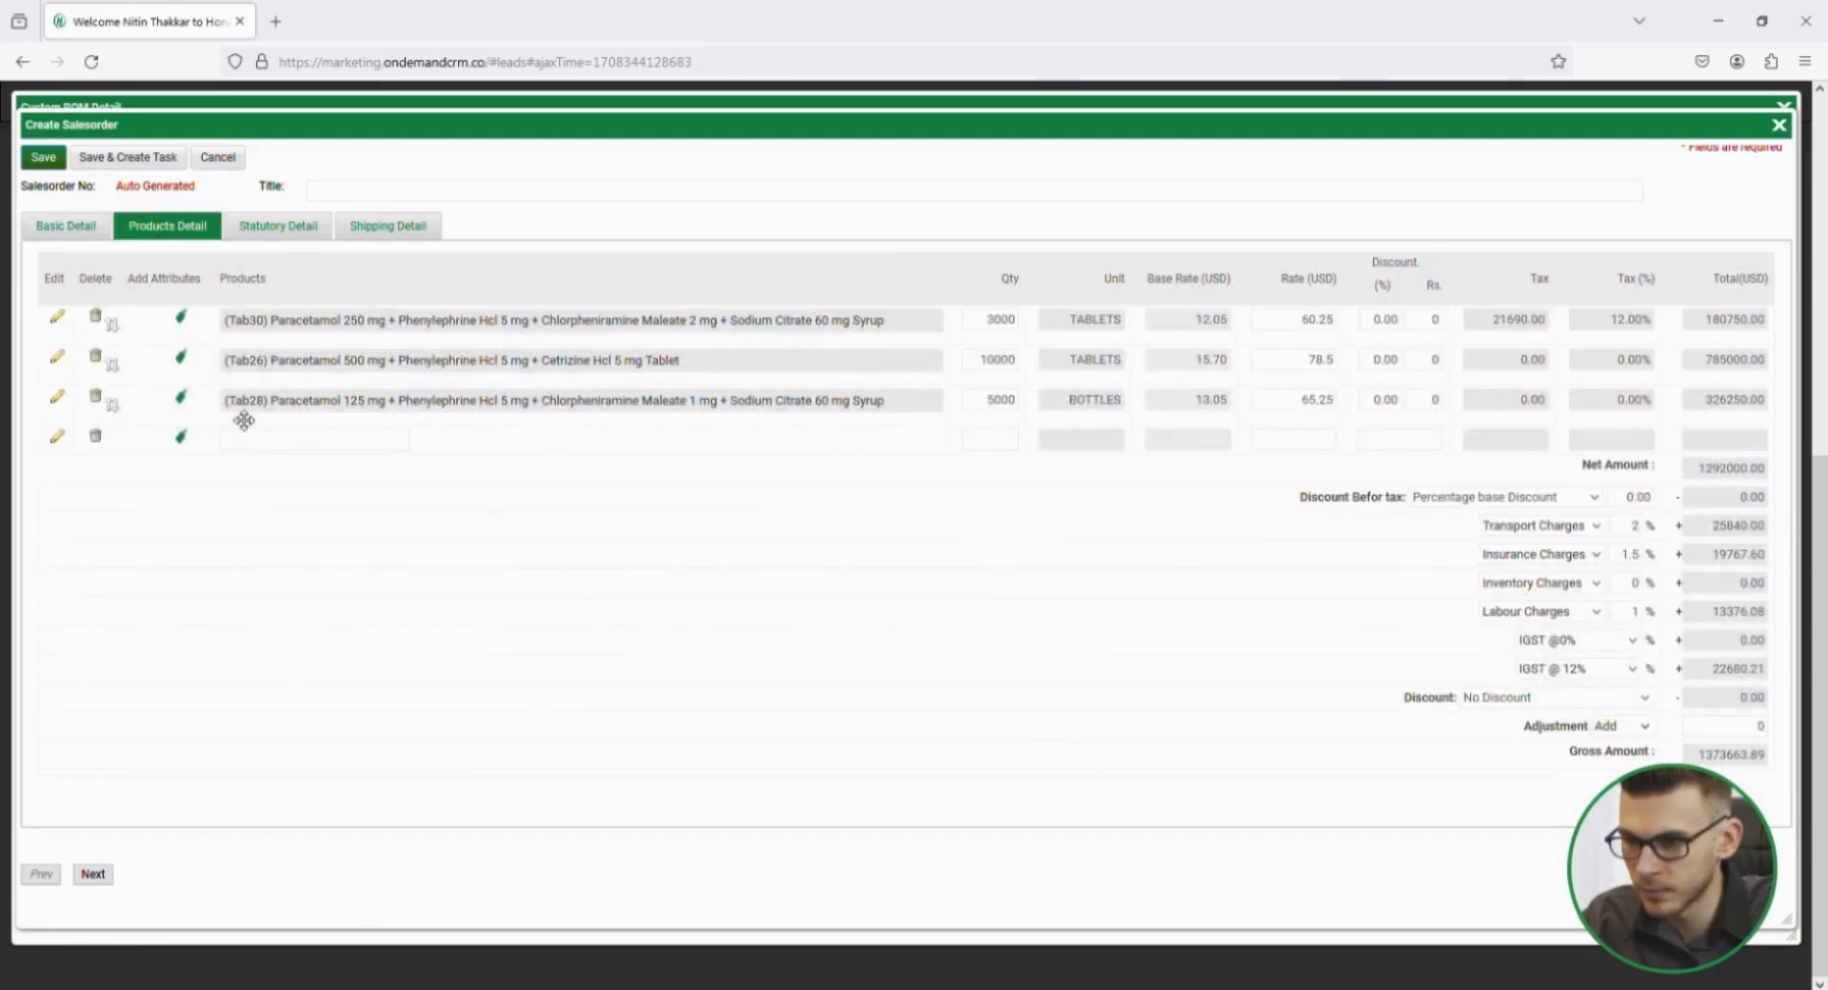
{"action": "left_click", "coordinate": [96, 358]}
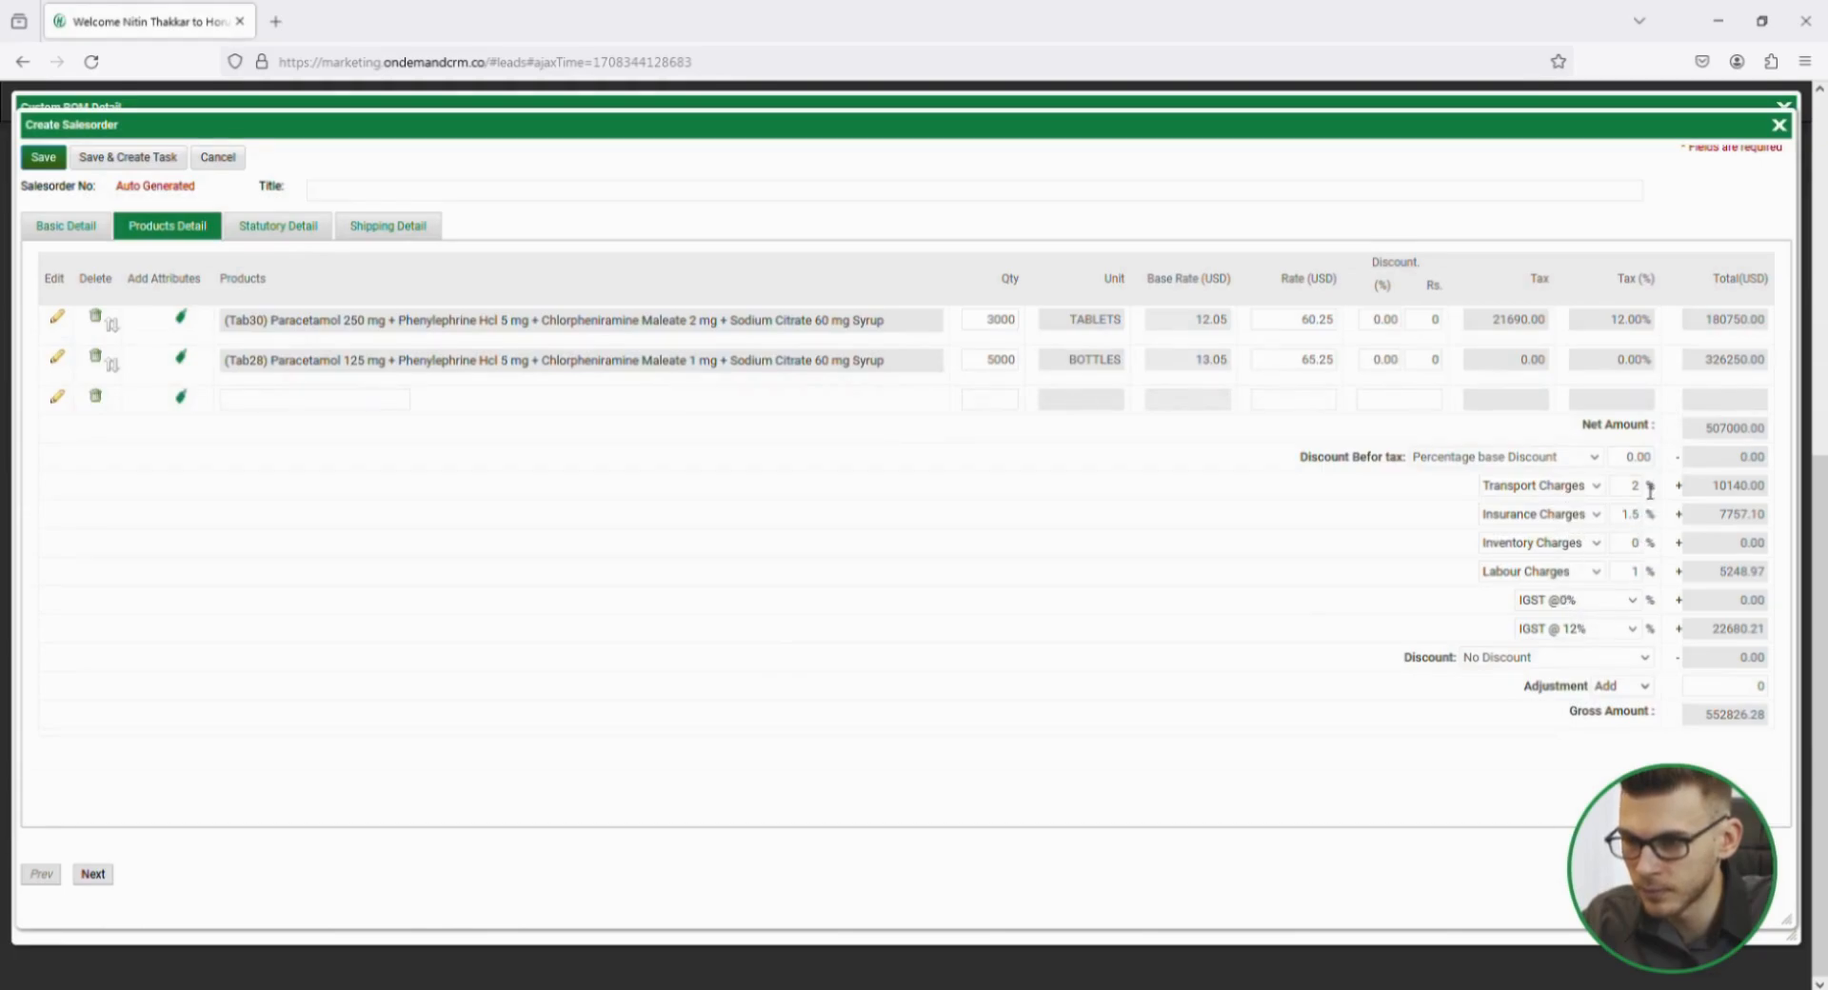
{"action": "left_click", "coordinate": [310, 230]}
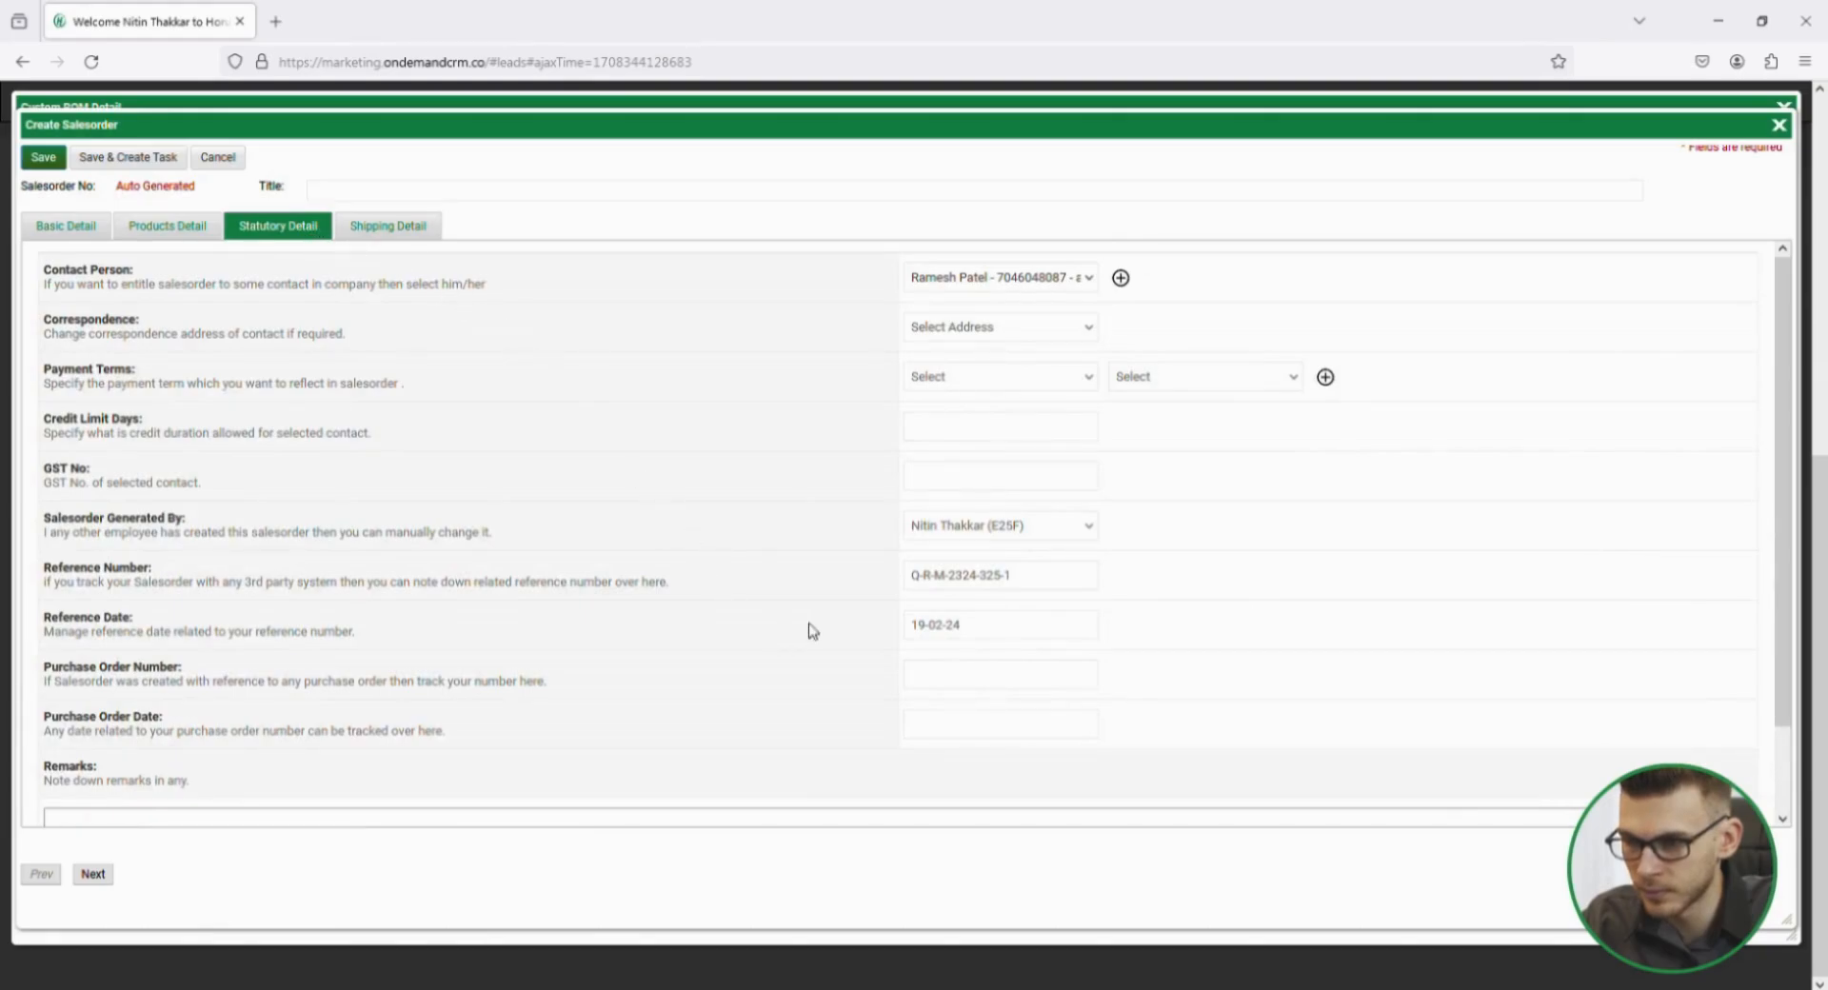
{"action": "left_click", "coordinate": [964, 417]}
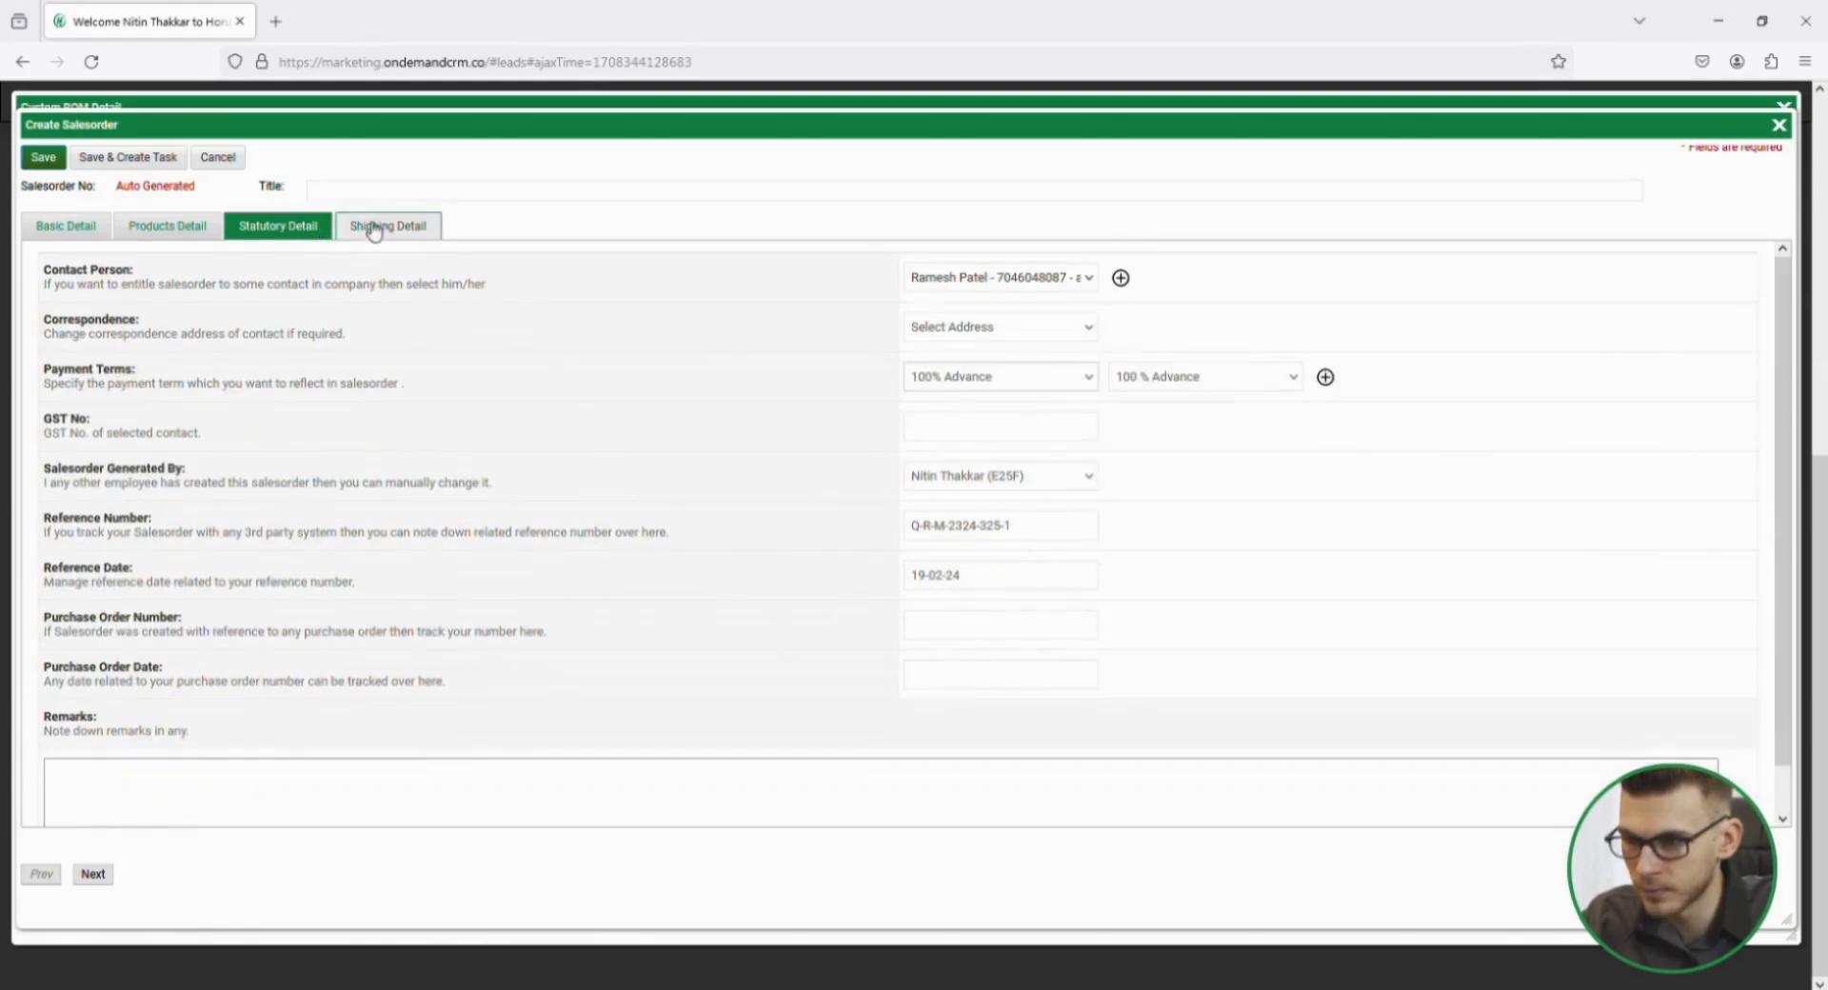
Set the sales order's shipping address to Head Office, save the order, and close the product costing.
{"action": "left_click", "coordinate": [376, 228]}
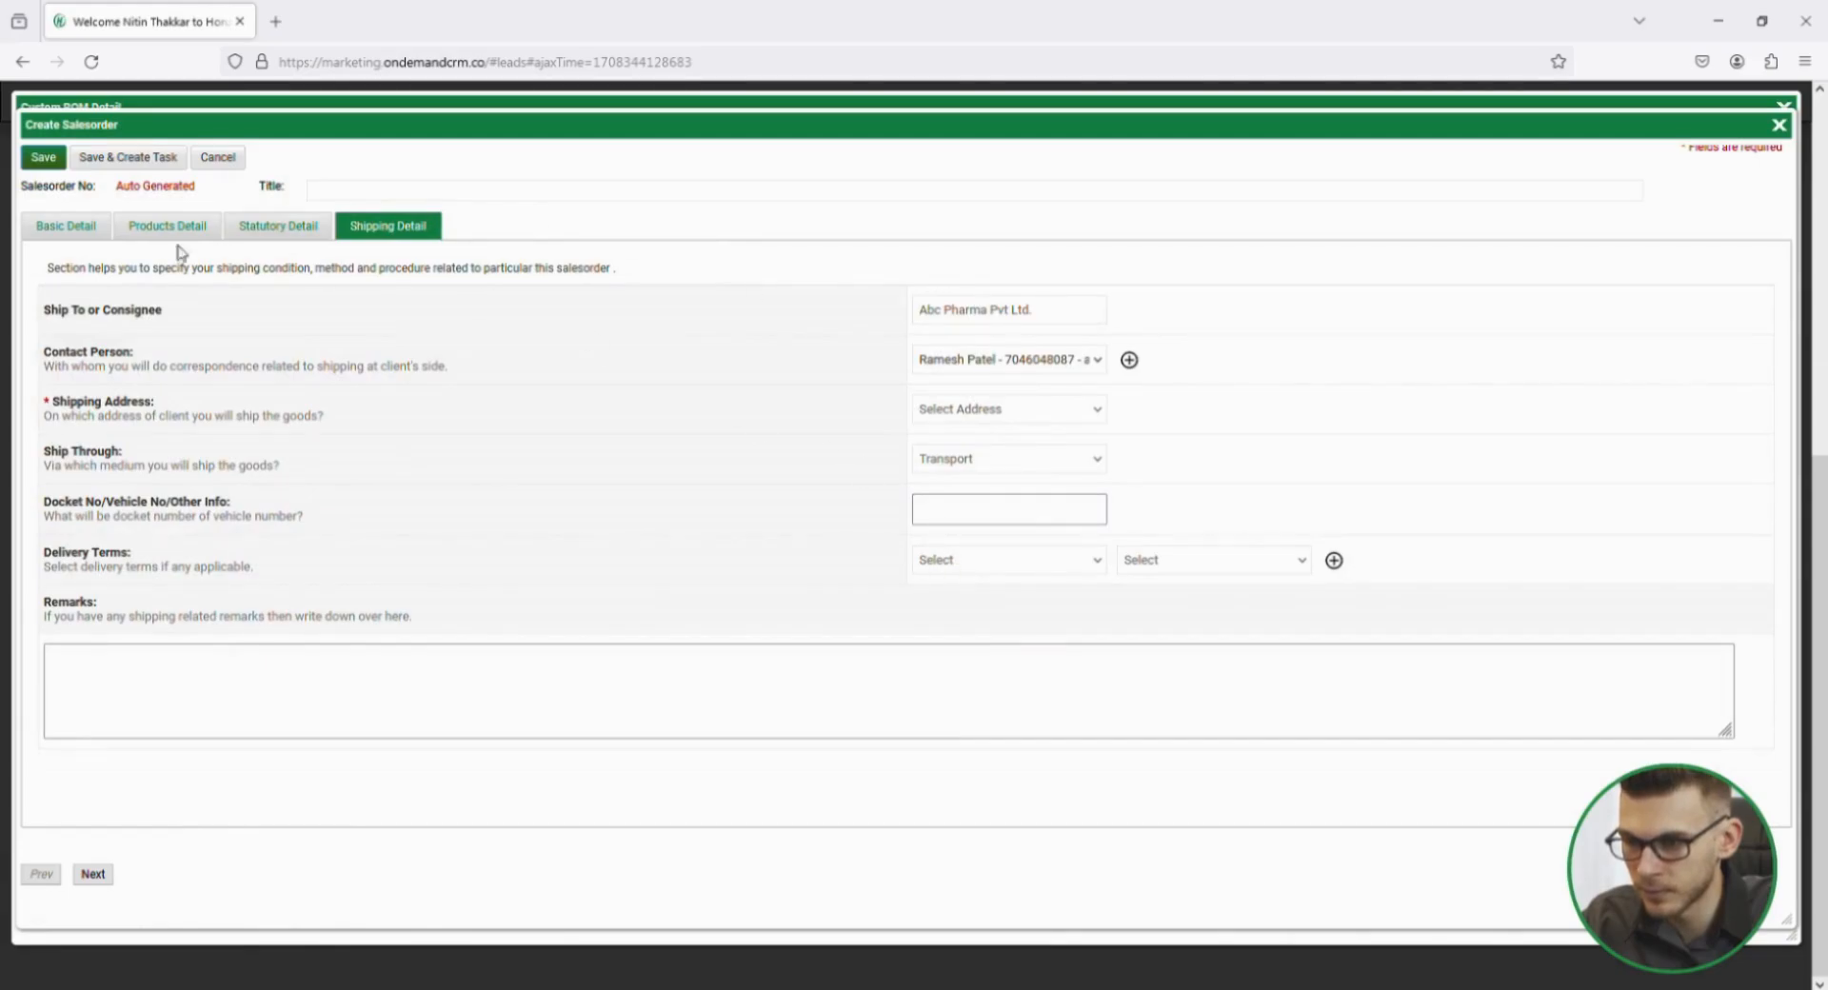
{"action": "left_click", "coordinate": [979, 416]}
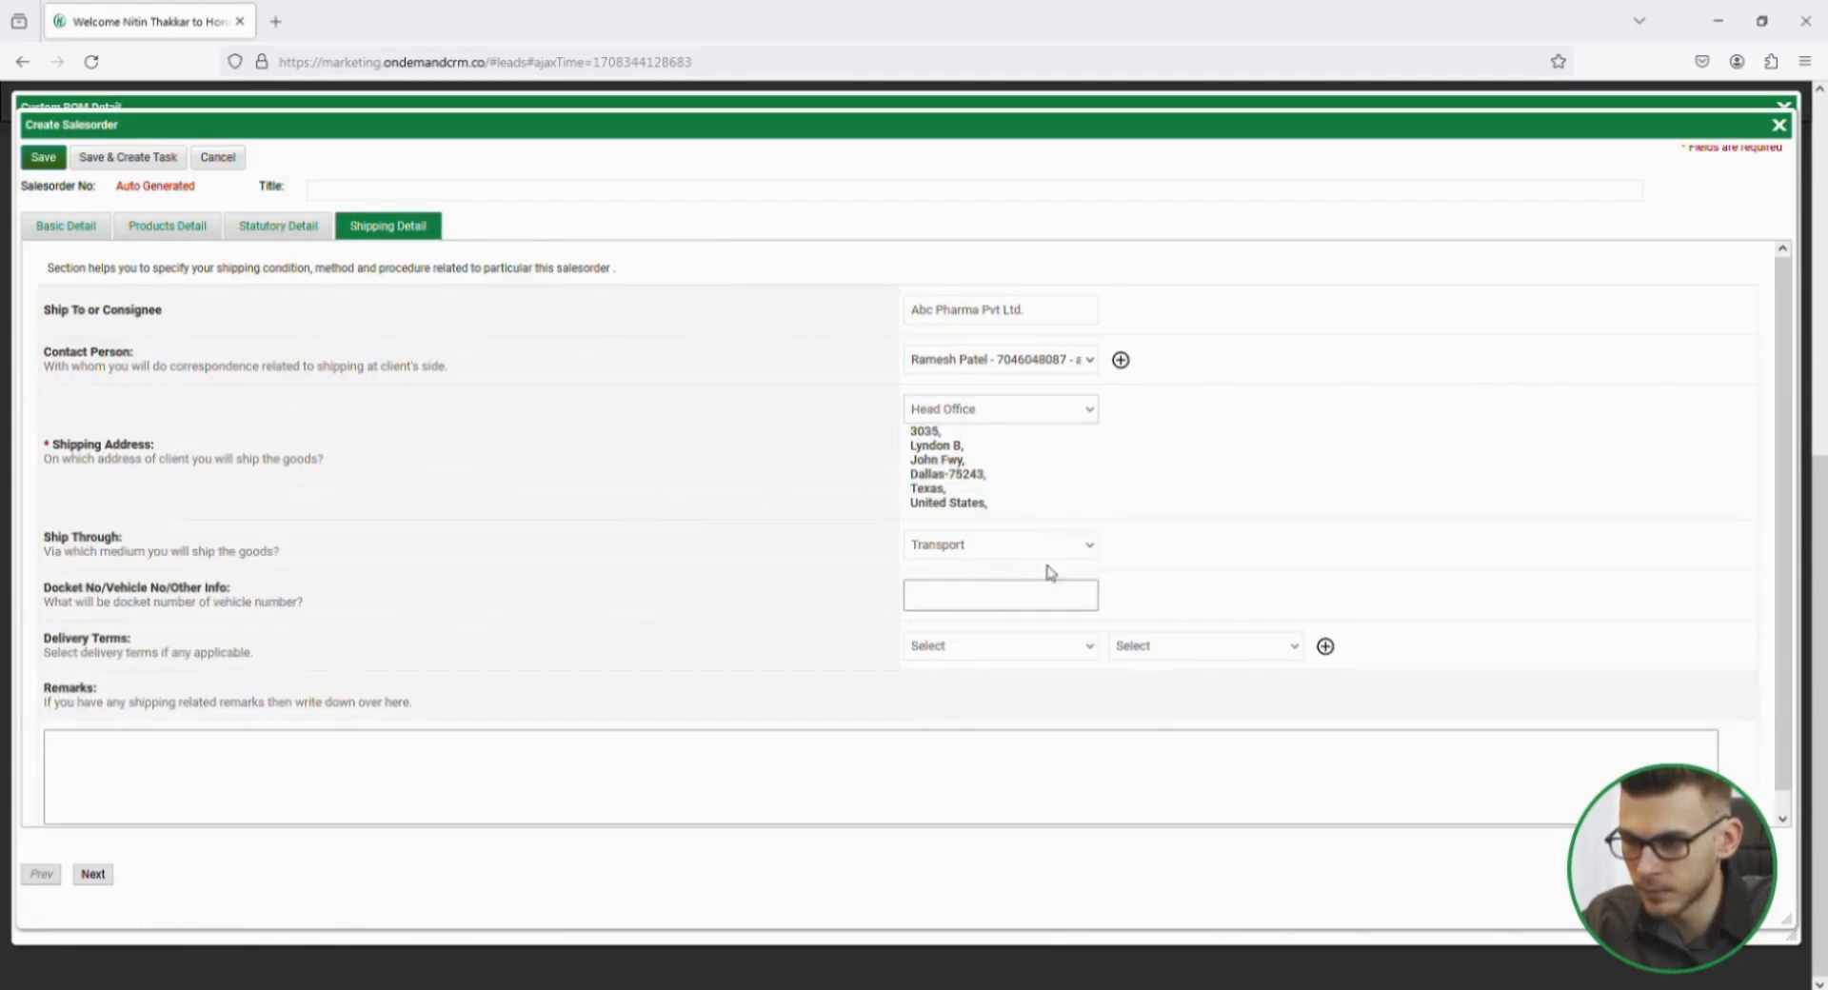
{"action": "left_click", "coordinate": [45, 162]}
{"action": "left_click", "coordinate": [1005, 585]}
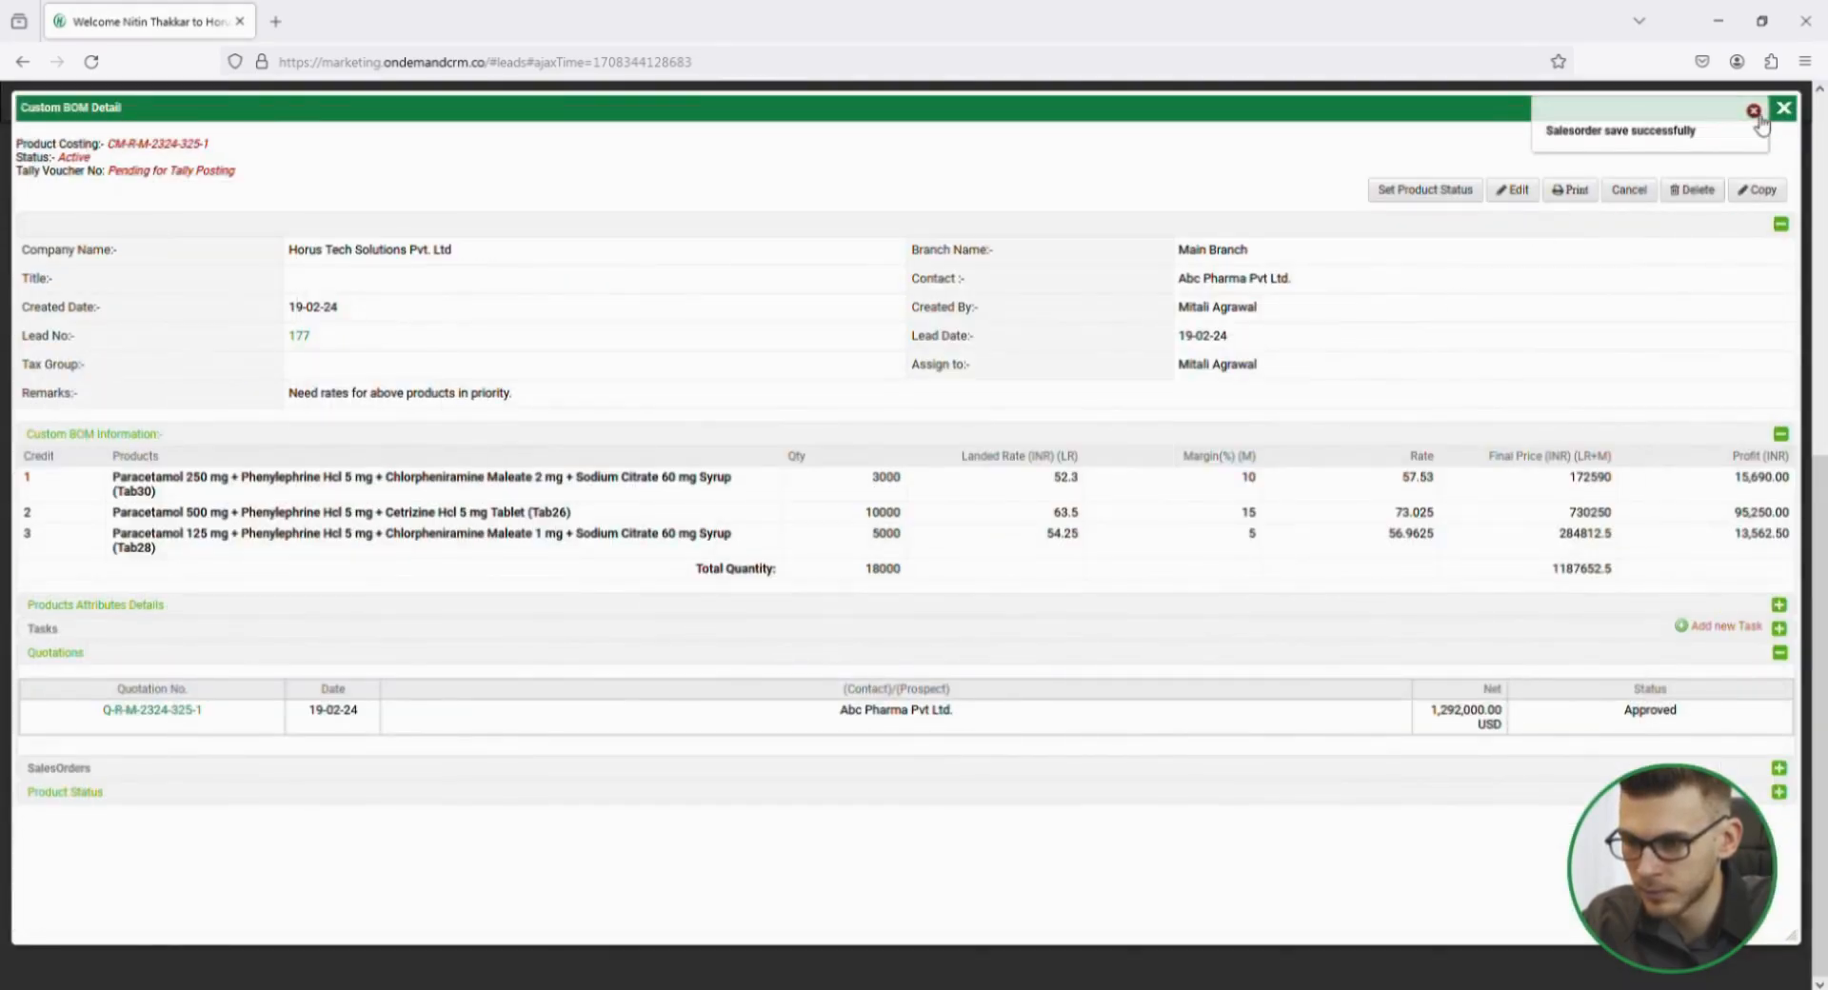
{"action": "left_click", "coordinate": [1754, 111]}
{"action": "left_click", "coordinate": [1784, 108]}
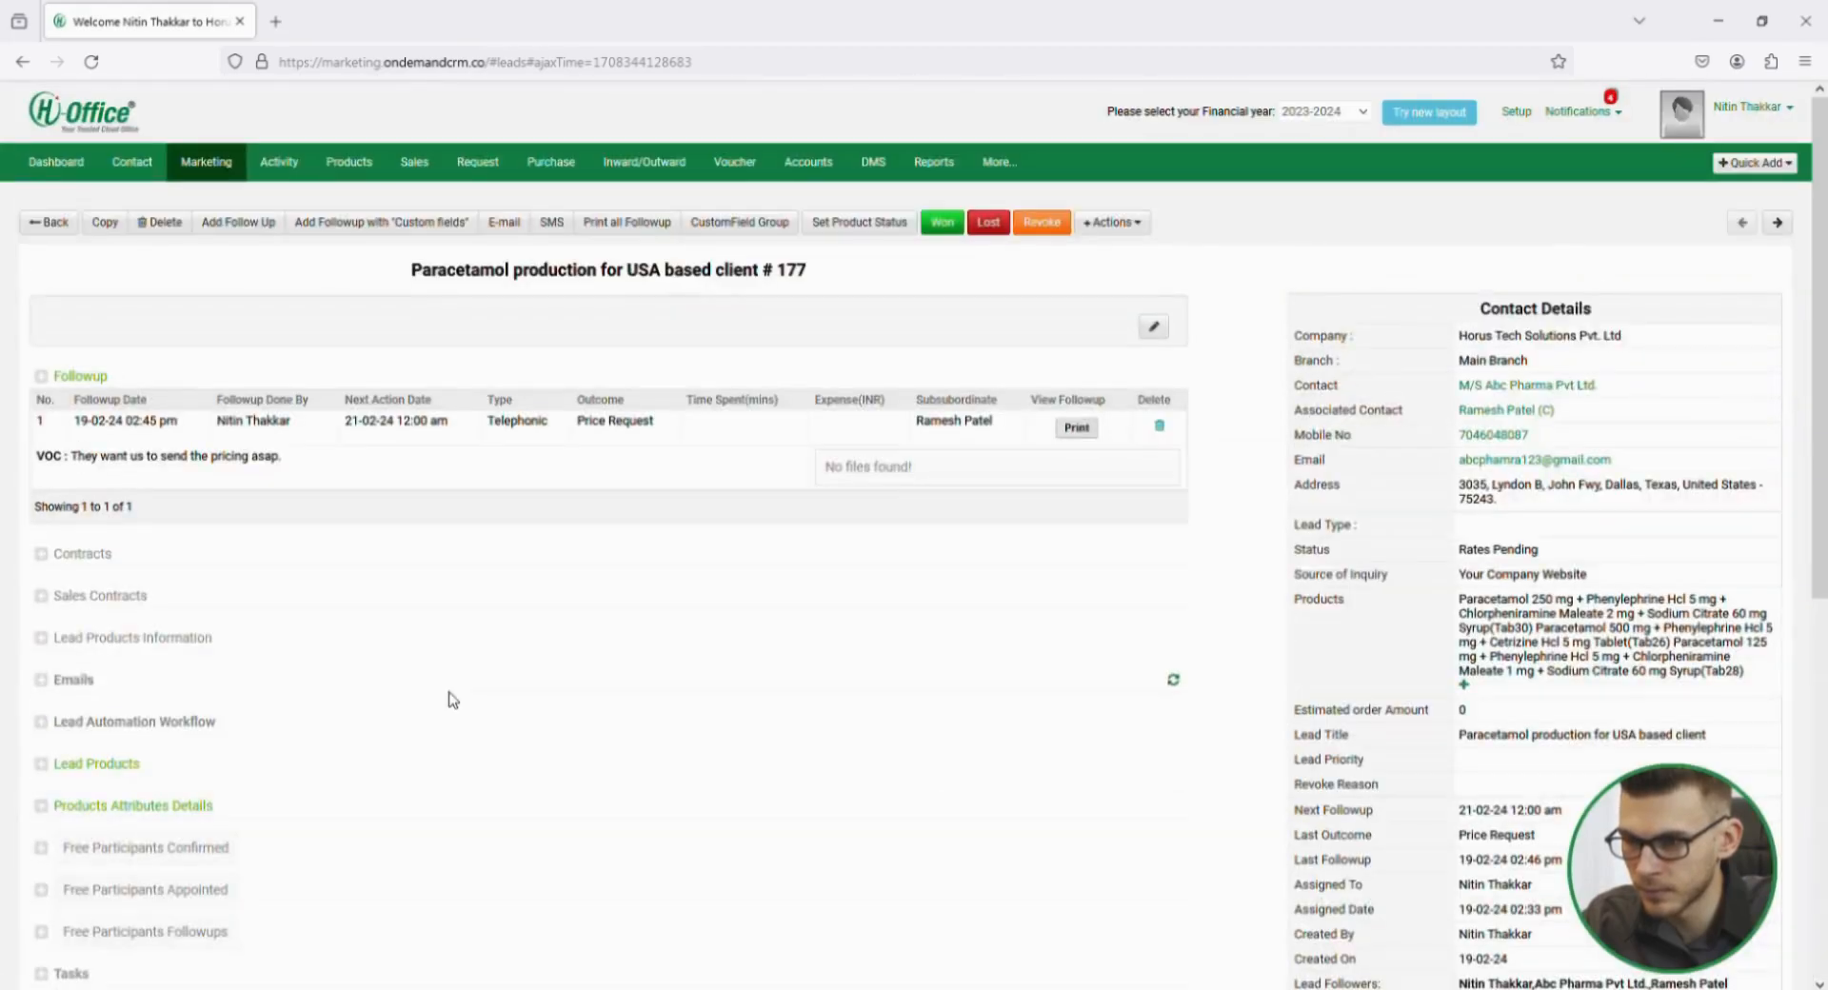
Reopen the lead's product costing and open the sales order linked to it.
{"action": "scroll", "coordinate": [445, 701], "scroll_direction": "down", "scroll_amount": 10}
{"action": "left_click", "coordinate": [81, 861]}
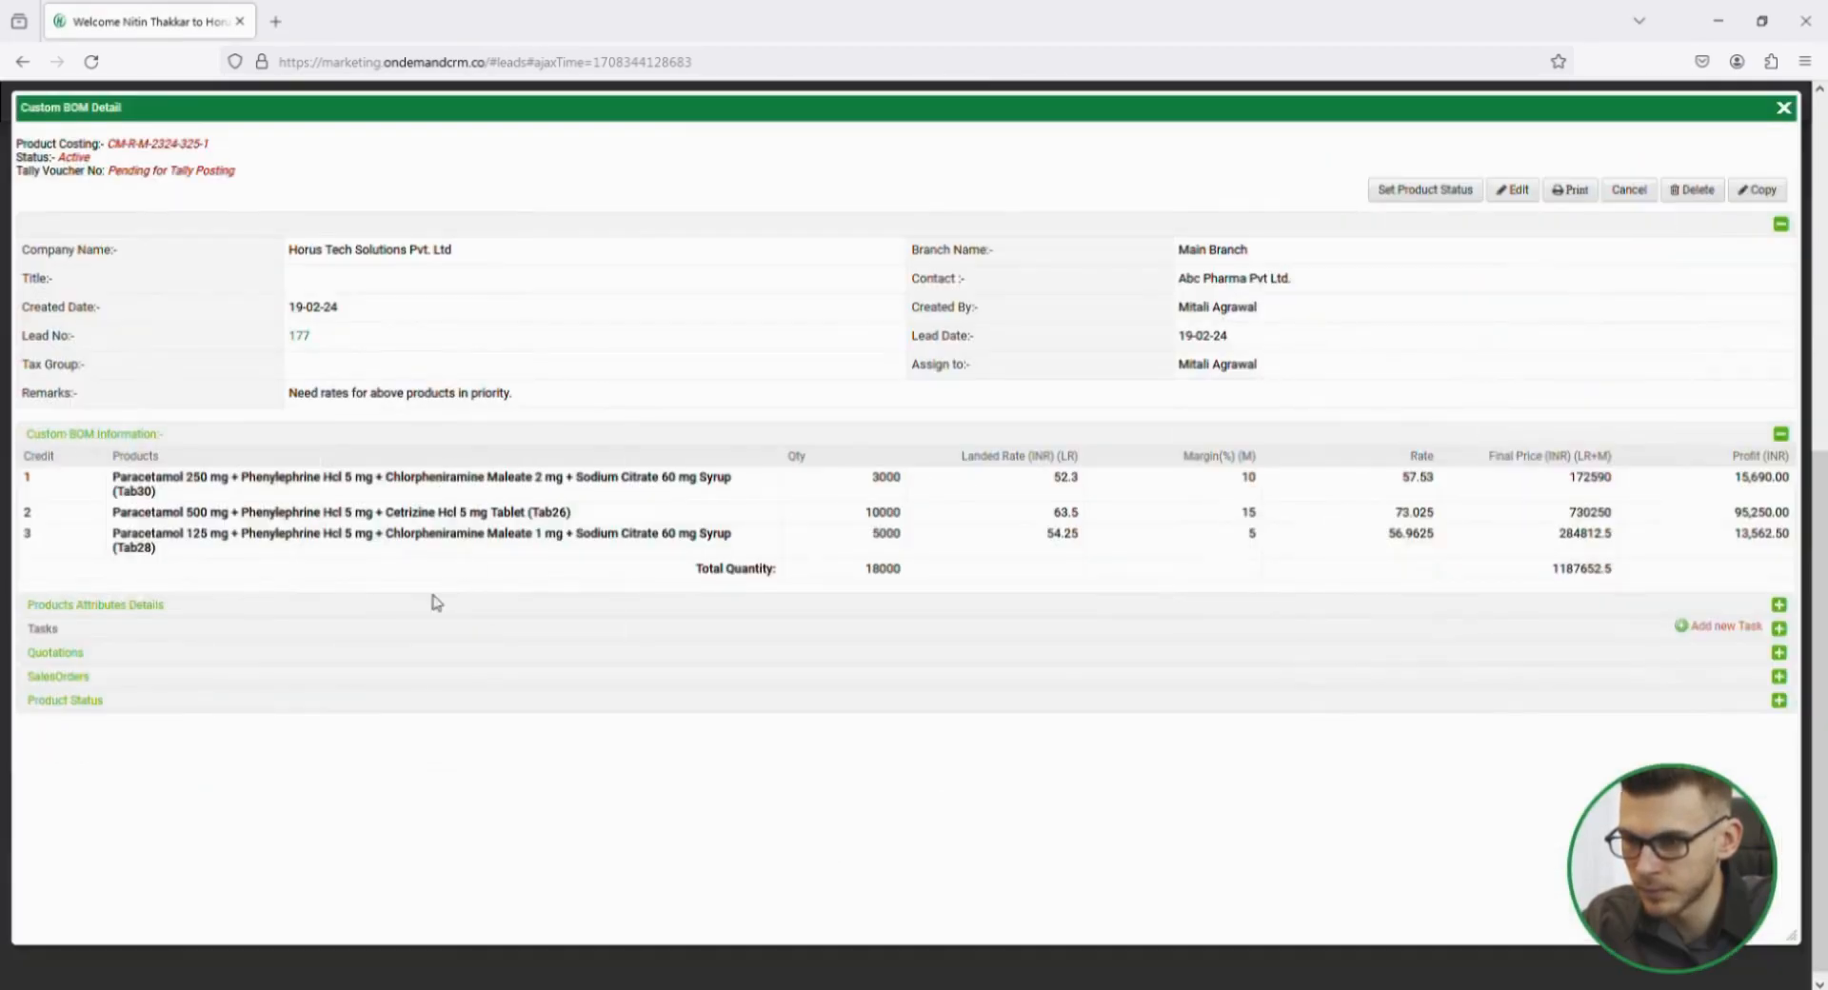
{"action": "left_click", "coordinate": [114, 724]}
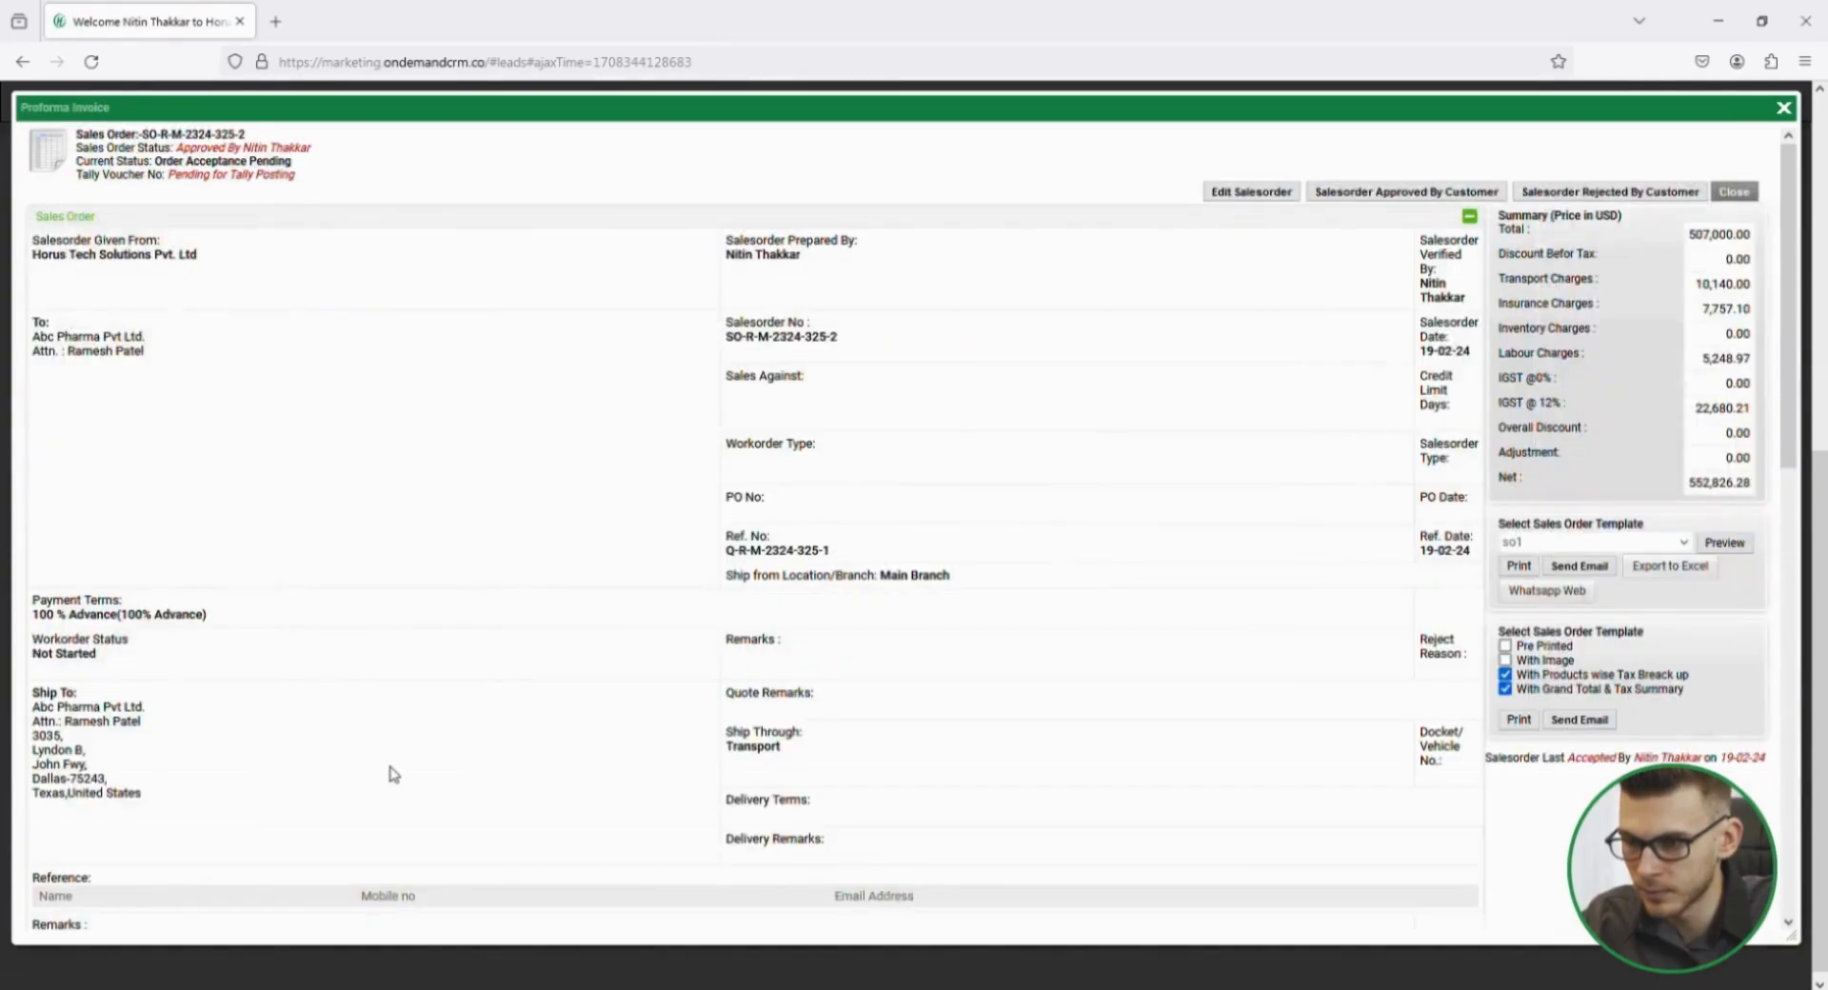
Mark the sales order as approved by the customer with the remark "Approved by customer.".
{"action": "left_click", "coordinate": [1390, 191]}
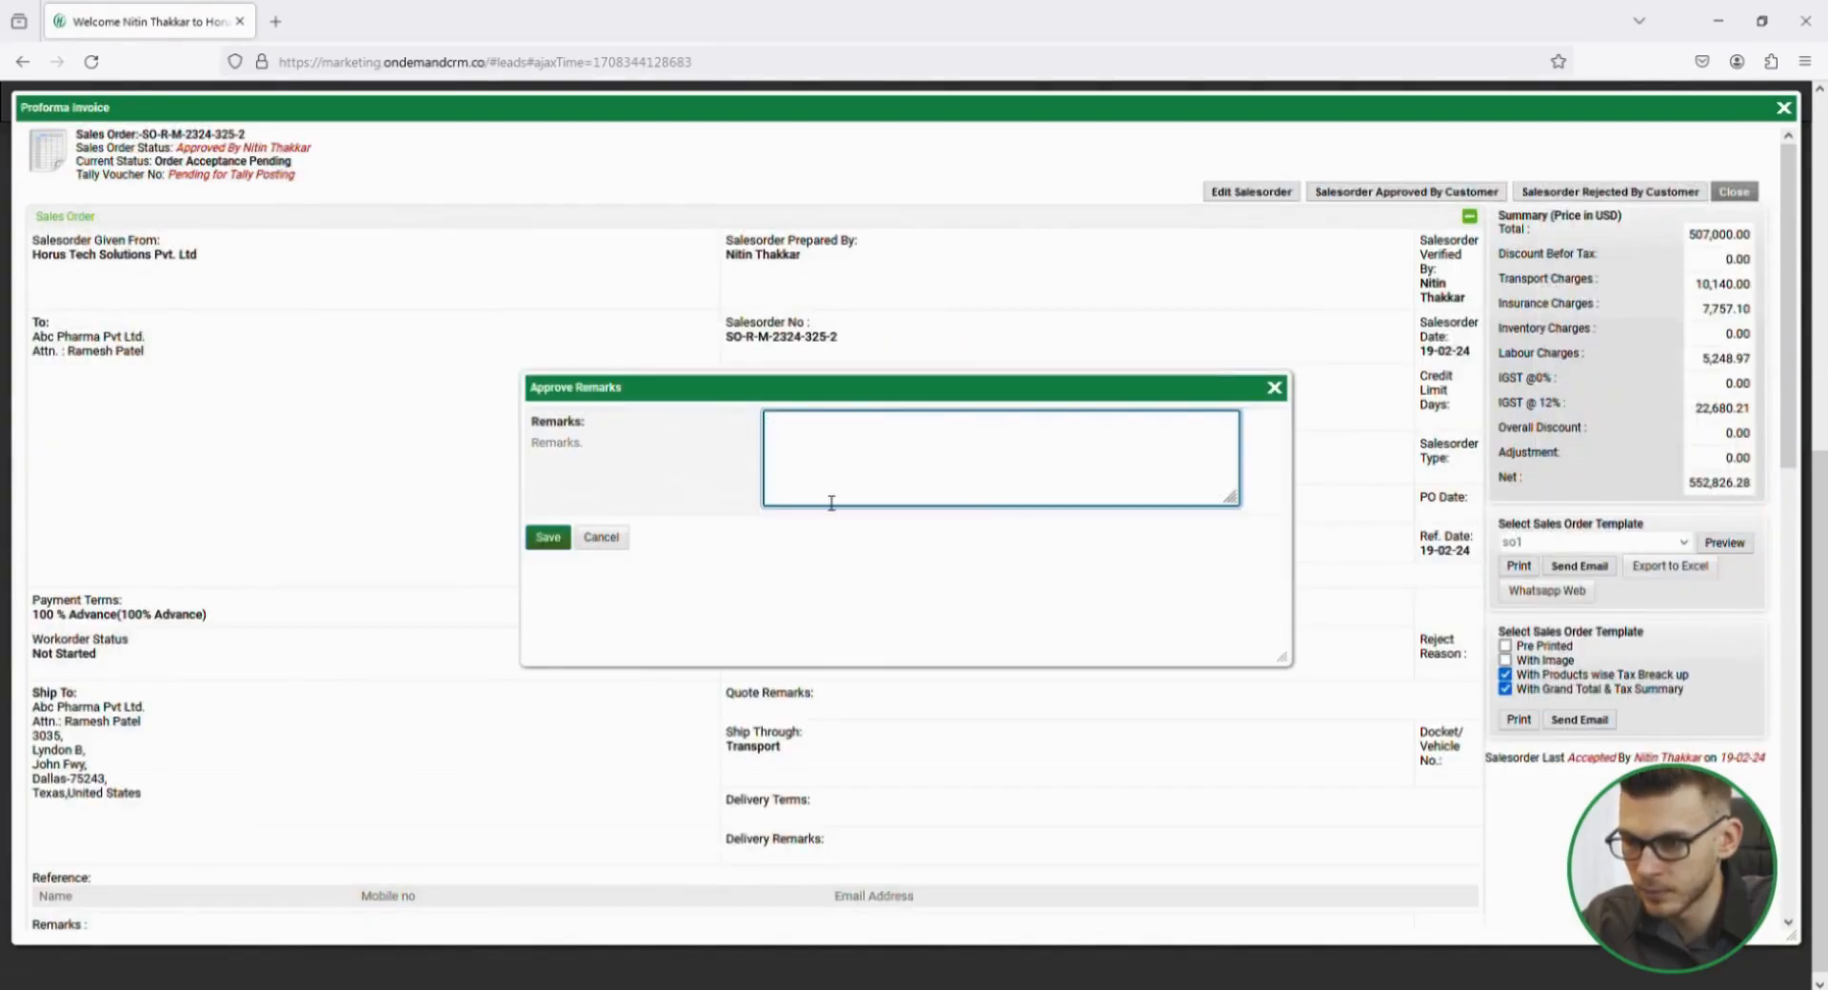
{"action": "type", "text": "Approved by customer."}
{"action": "left_click", "coordinate": [548, 537]}
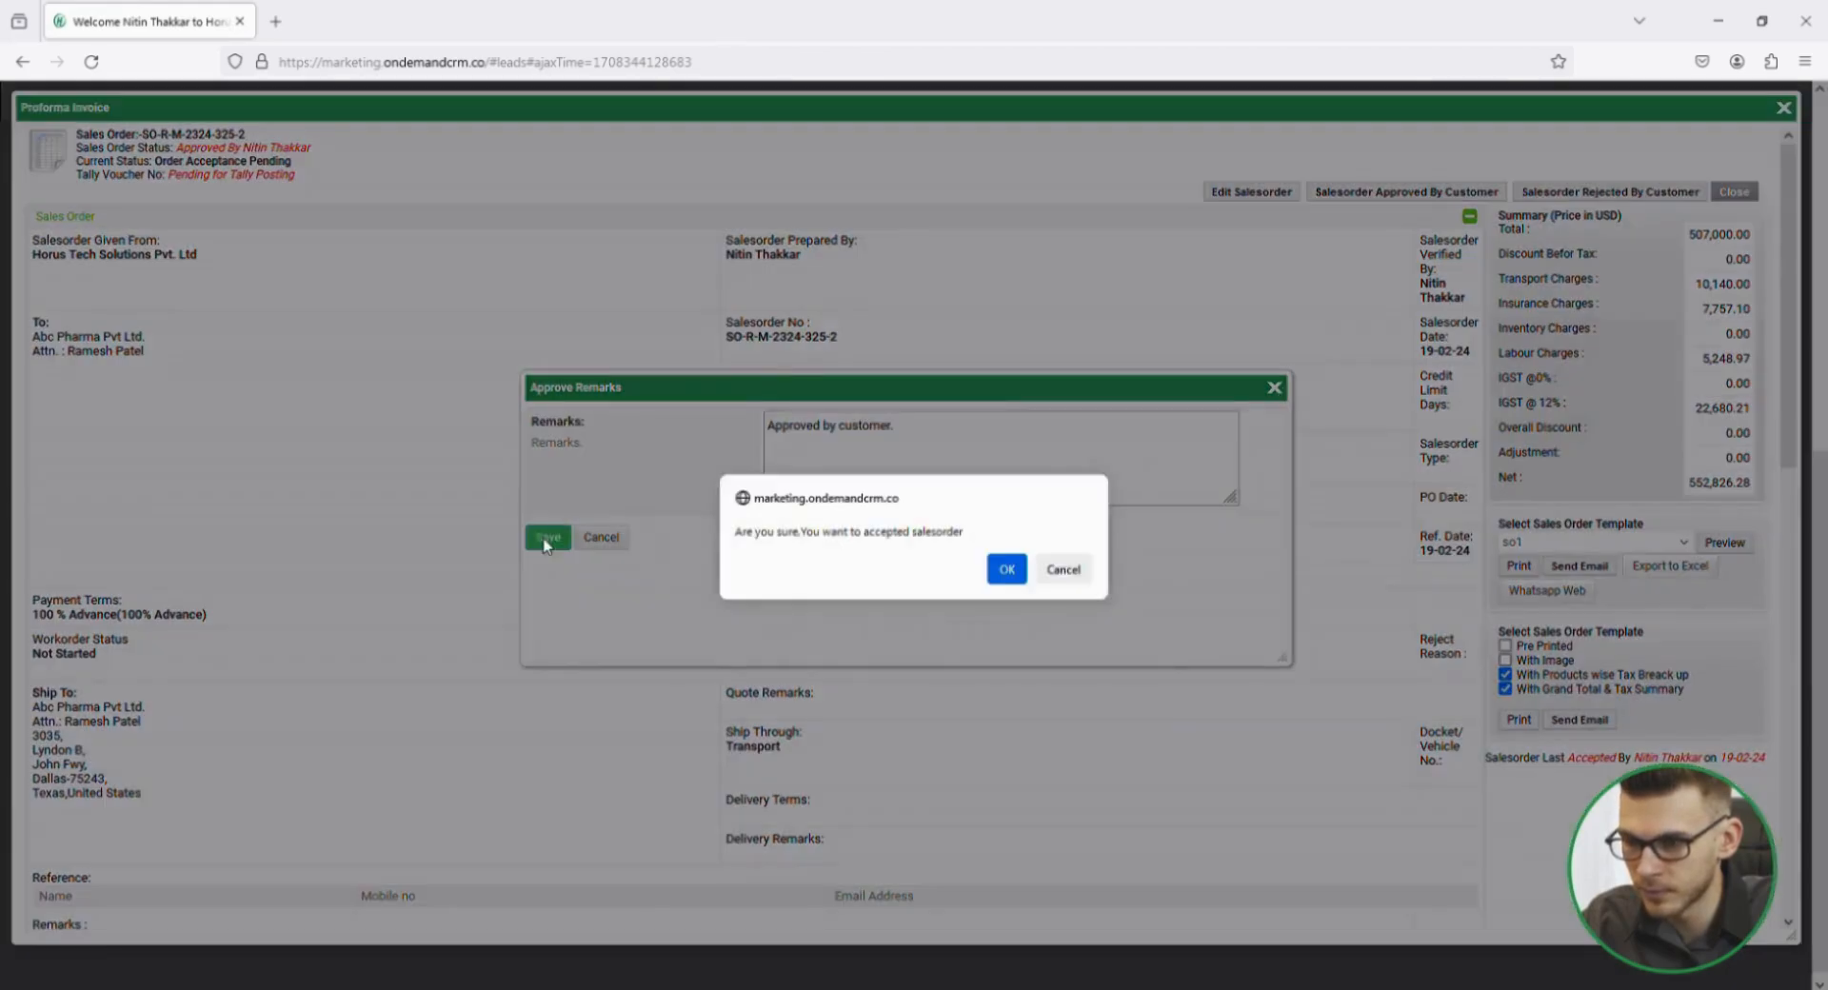
{"action": "left_click", "coordinate": [1065, 571]}
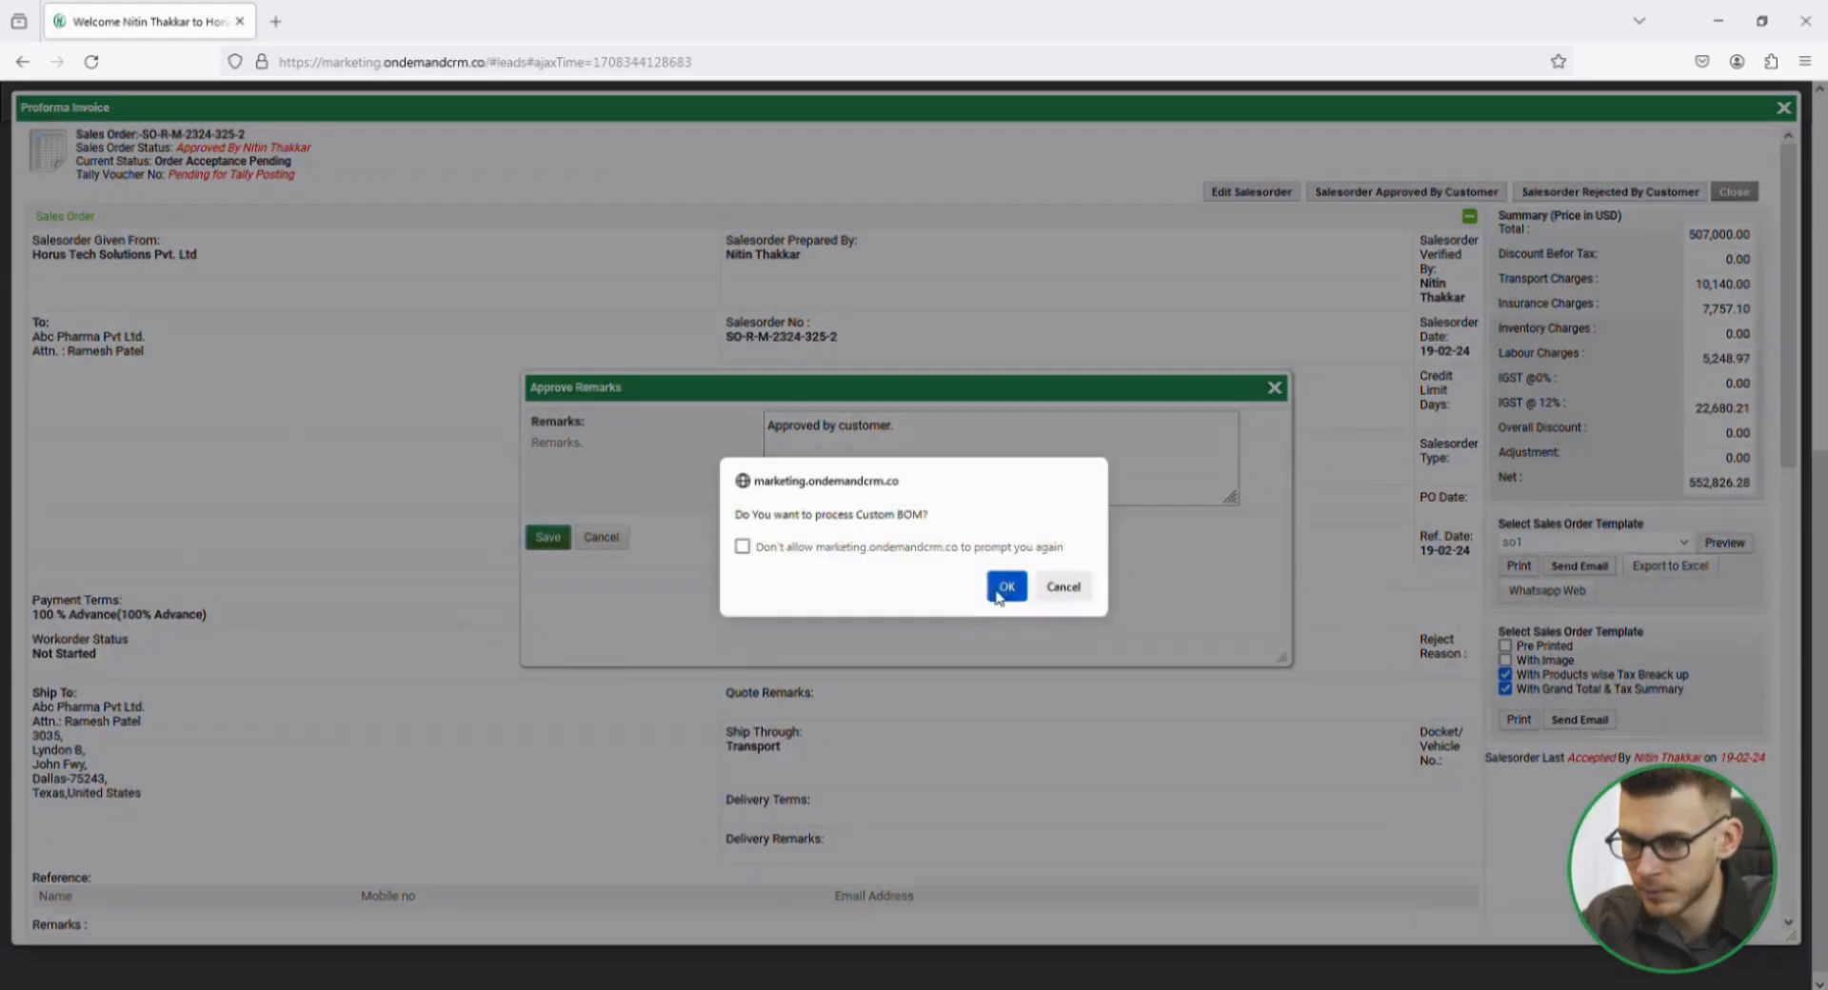
{"action": "left_click", "coordinate": [1005, 586]}
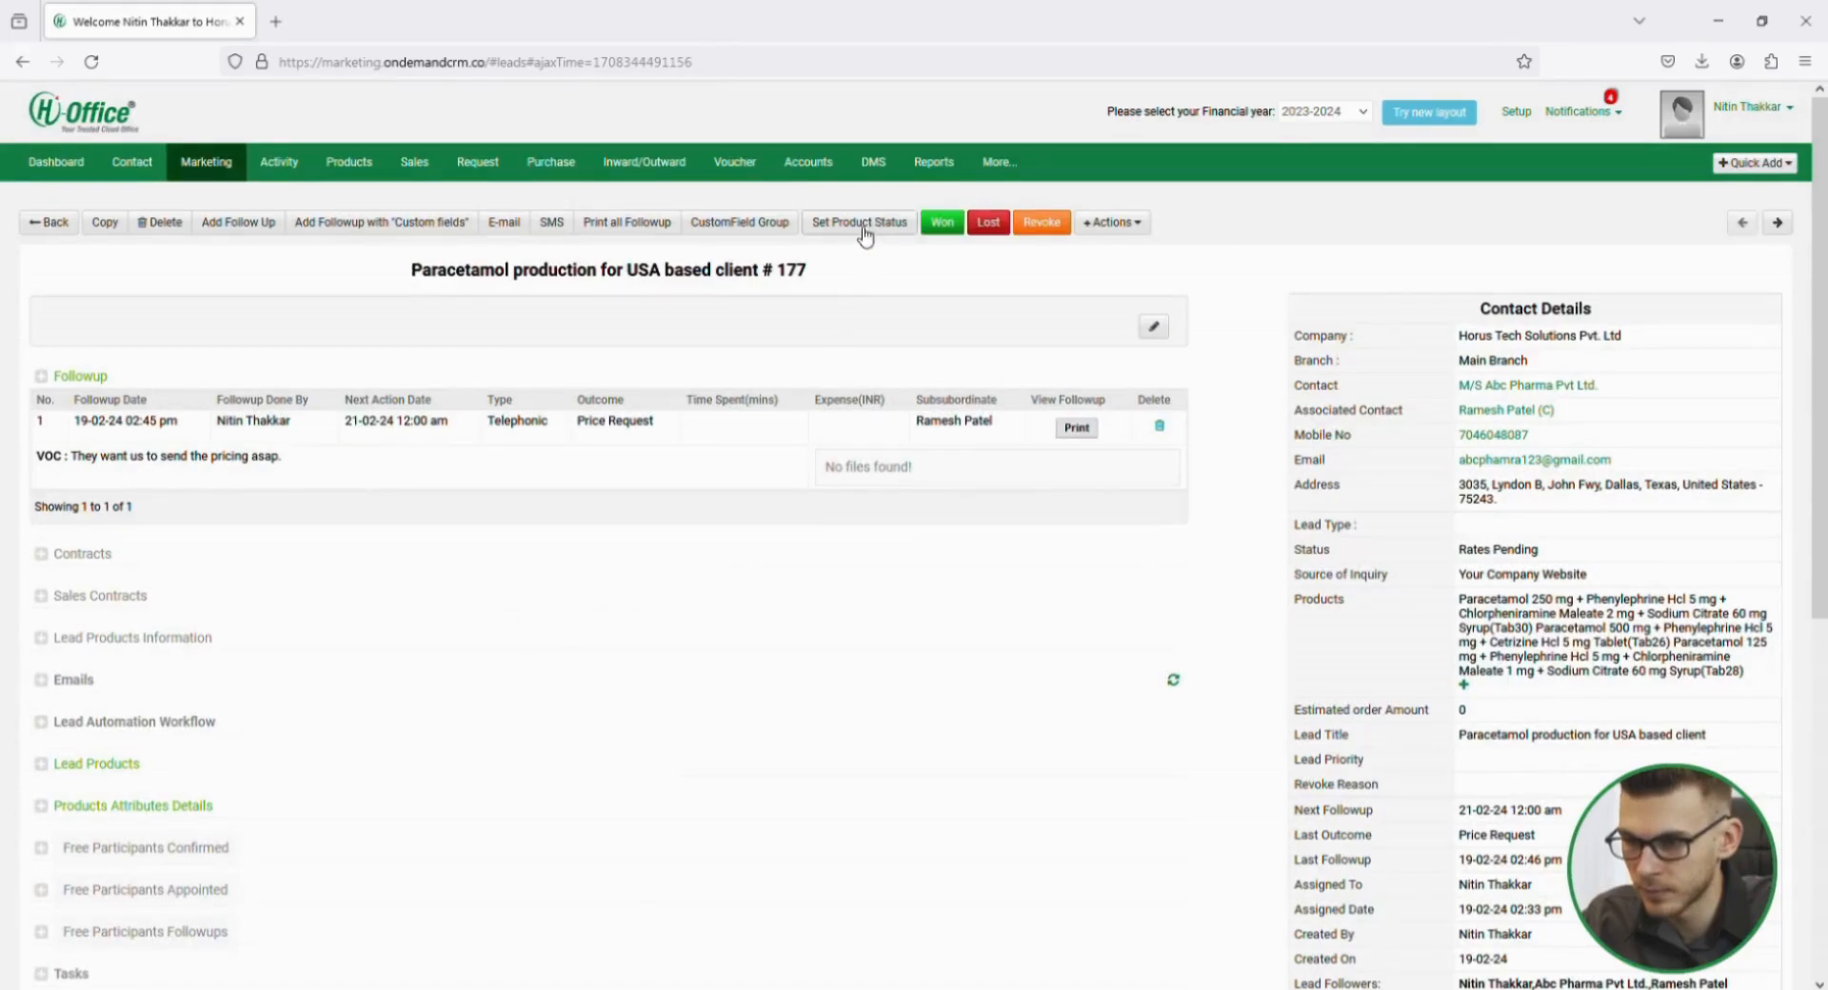
Set the lead's product status for Paracetamol 500 mg to the rates mismatch category and Paracetamol 125 mg to WON, and save.
{"action": "left_click", "coordinate": [863, 227]}
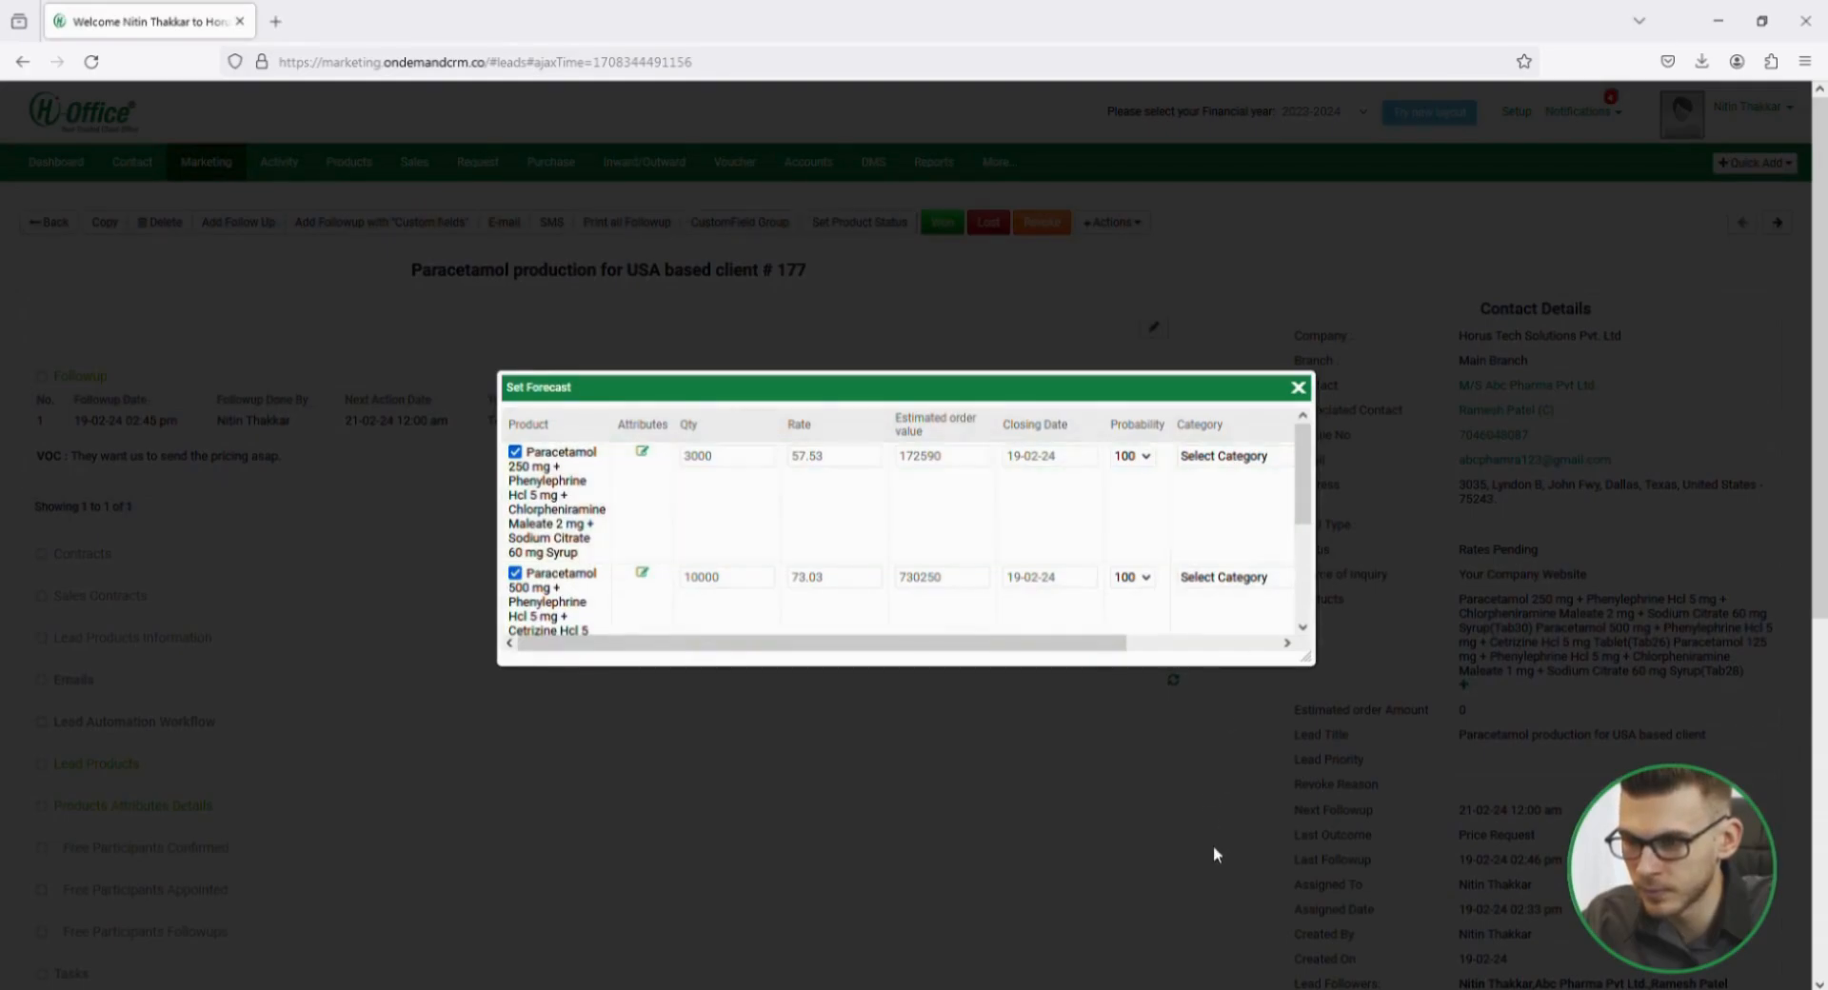
{"action": "scroll", "coordinate": [1262, 517], "scroll_direction": "down", "scroll_amount": 1}
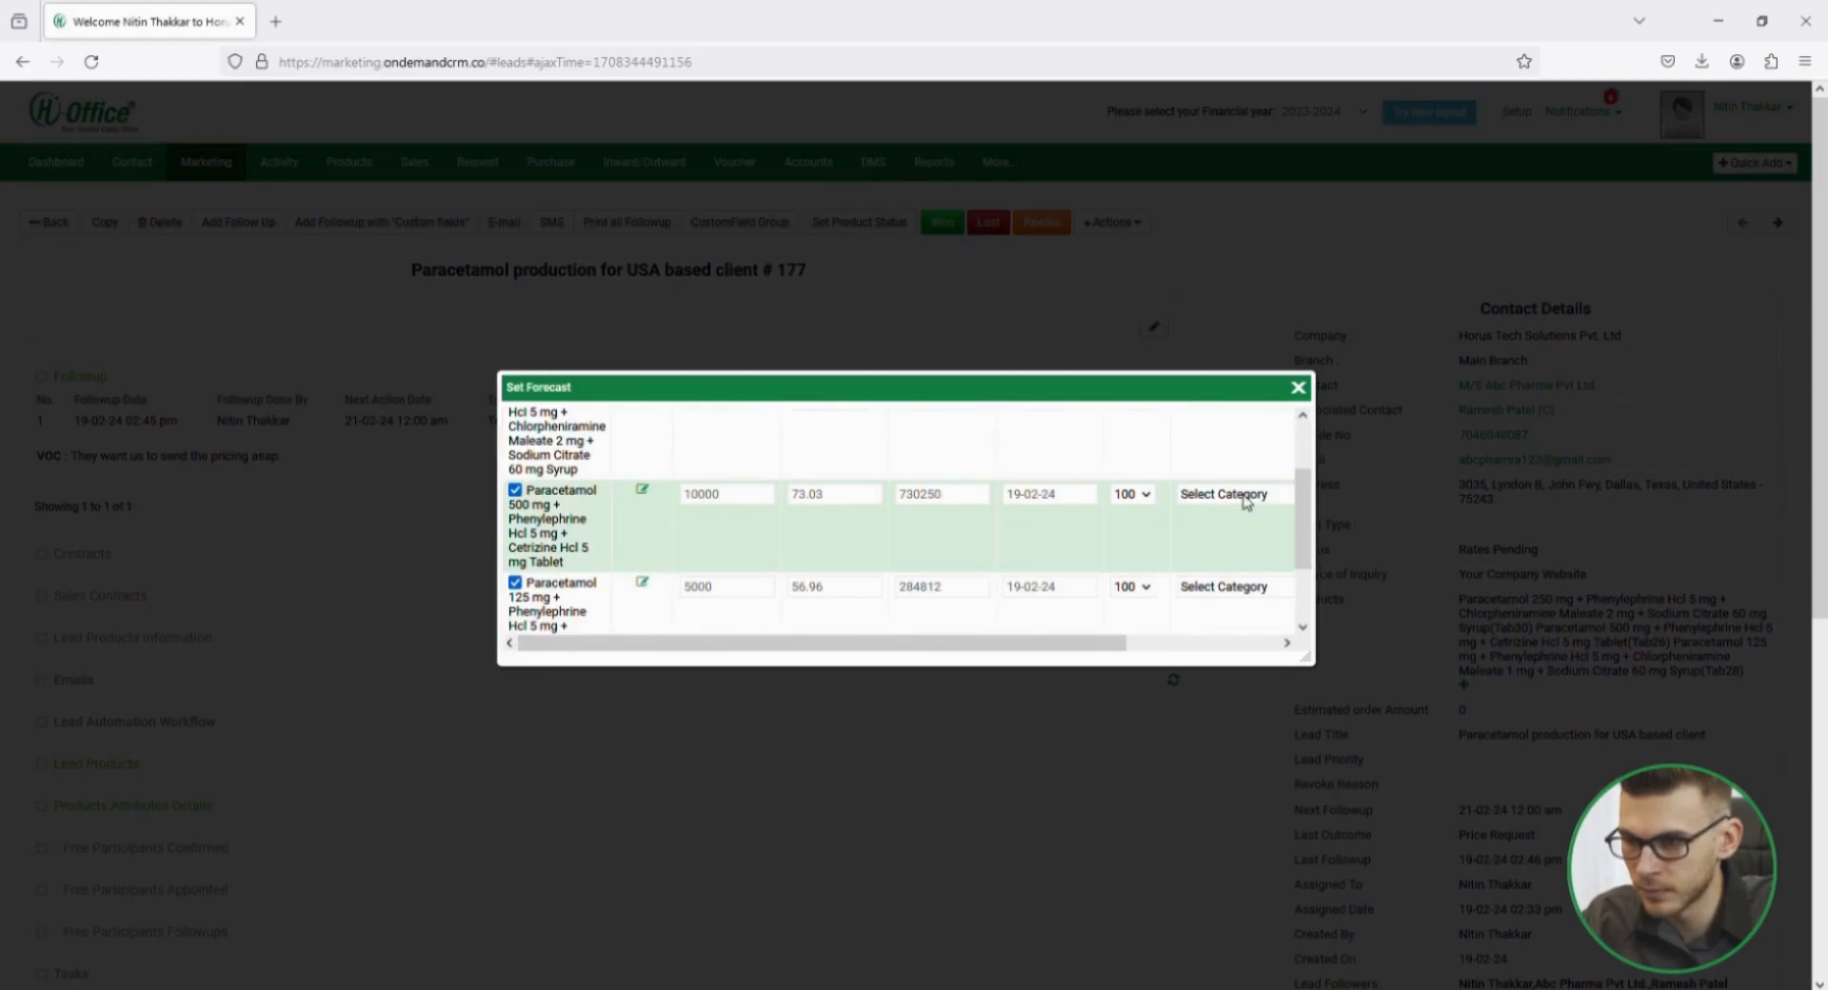
{"action": "left_click", "coordinate": [1246, 503]}
{"action": "left_click", "coordinate": [1273, 760]}
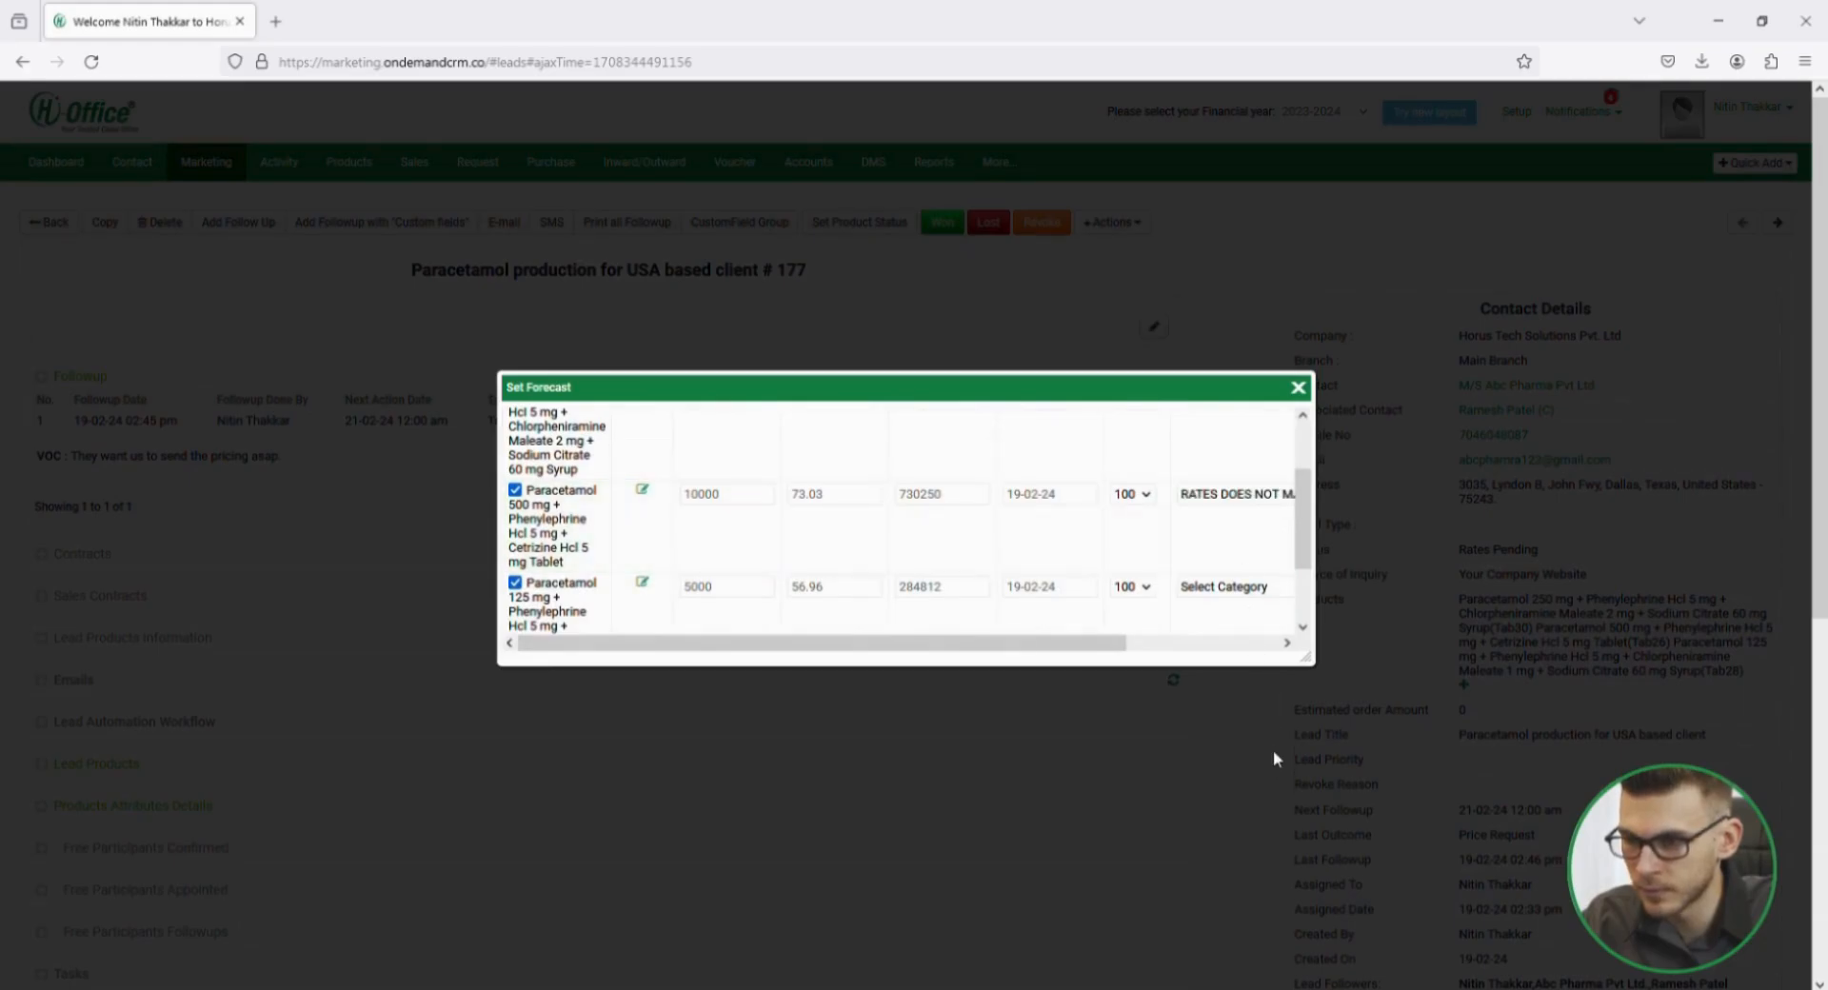
{"action": "left_click_drag", "start_coordinate": [1304, 522], "coordinate": [1305, 574]}
{"action": "left_click", "coordinate": [1231, 496]}
{"action": "left_click", "coordinate": [1213, 890]}
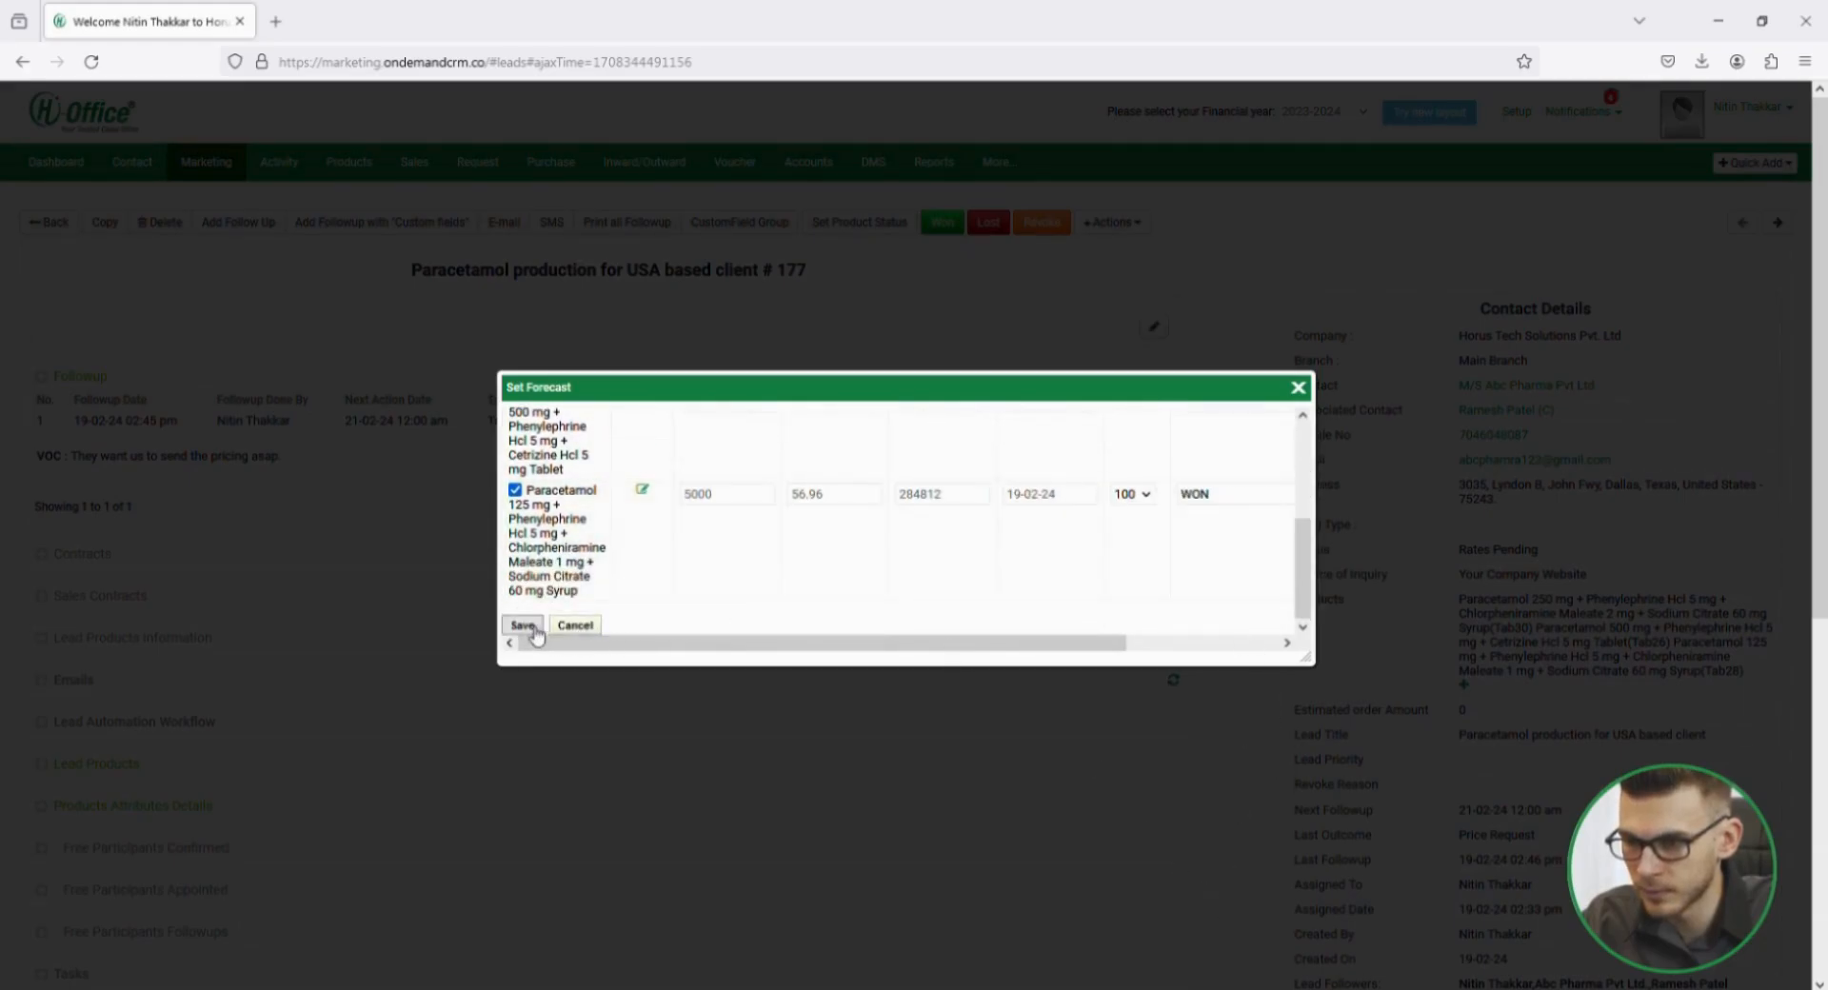
{"action": "left_click", "coordinate": [523, 625]}
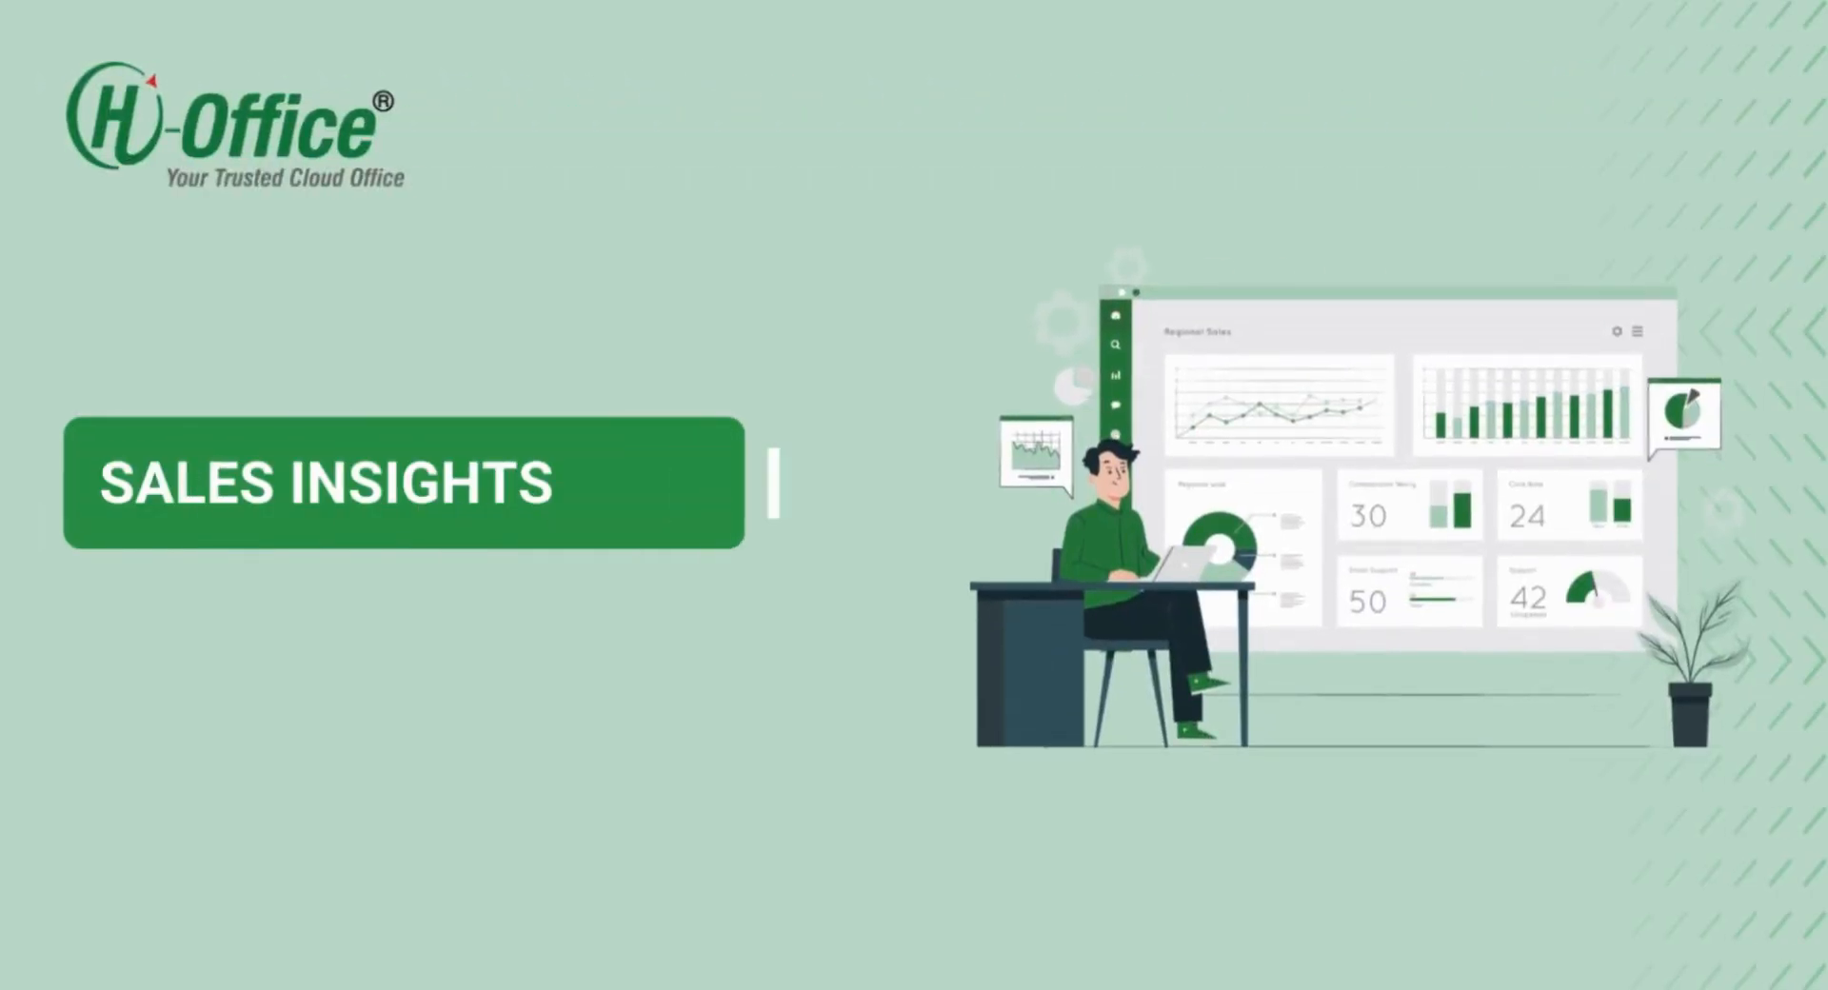